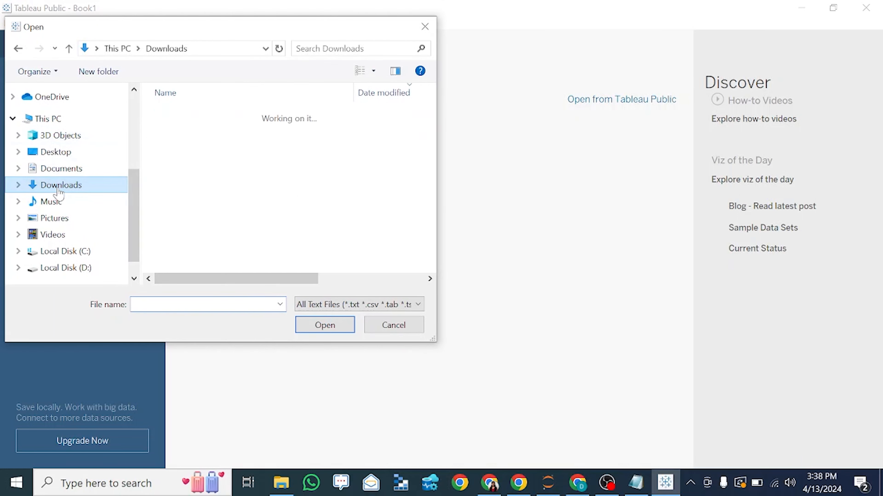
- Connect to the SampleSuperstore text file in the Downloads folder archive (3) and add a new worksheet
{"action": "double_click", "coordinate": [199, 126]}
{"action": "left_click", "coordinate": [205, 119]}
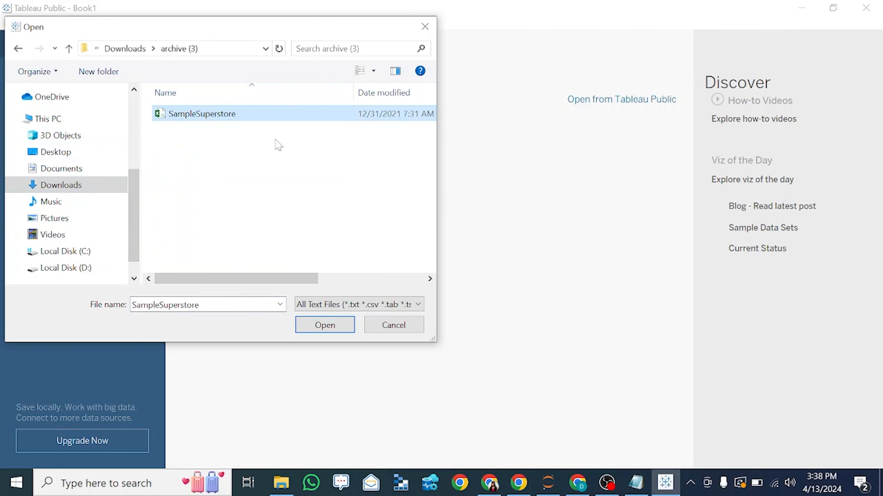
{"action": "left_click", "coordinate": [325, 330]}
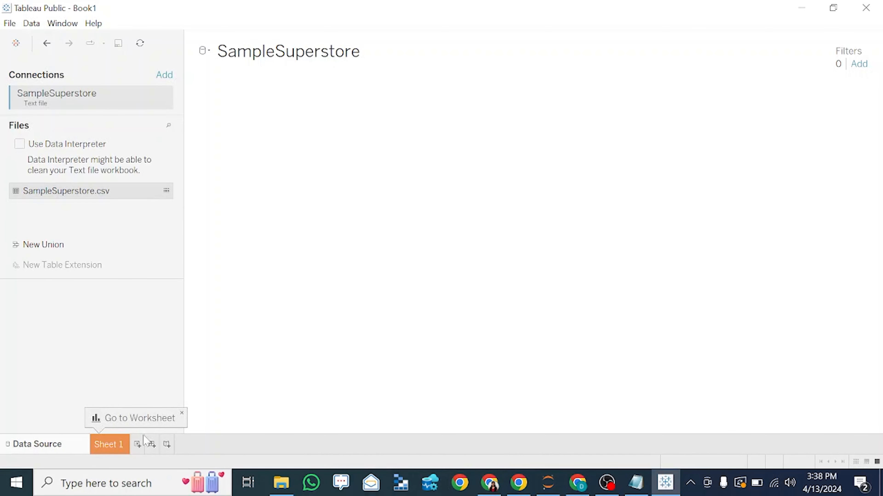
{"action": "left_click", "coordinate": [138, 445]}
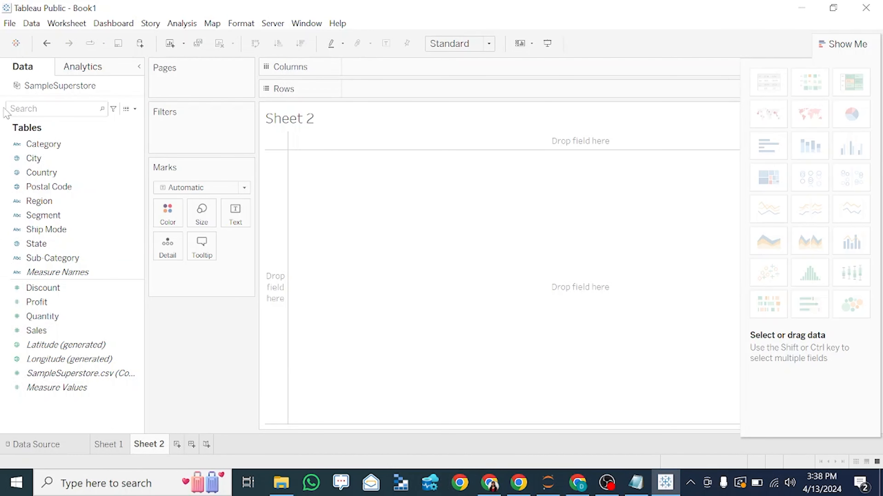
- Build a text table with Segment on the rows and Sales as the cell values
{"action": "left_click", "coordinate": [8, 175]}
{"action": "left_click", "coordinate": [56, 147]}
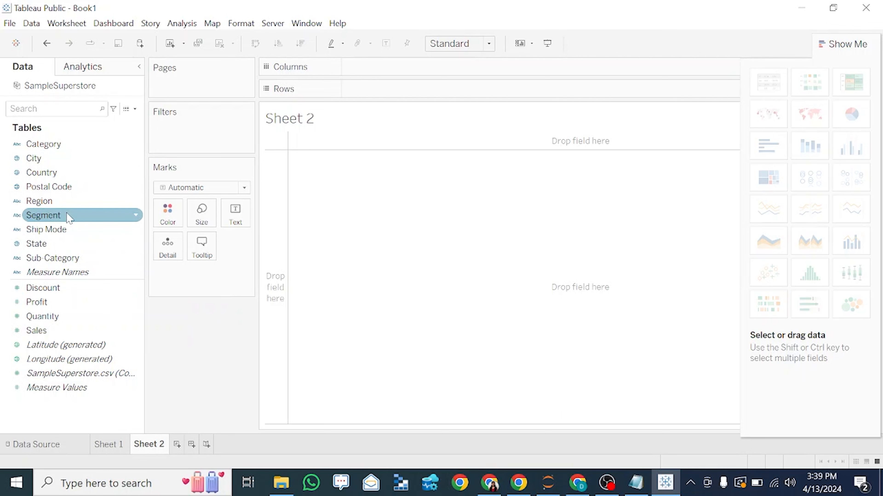
{"action": "left_click_drag", "start_coordinate": [67, 216], "coordinate": [369, 66]}
{"action": "left_click", "coordinate": [255, 44]}
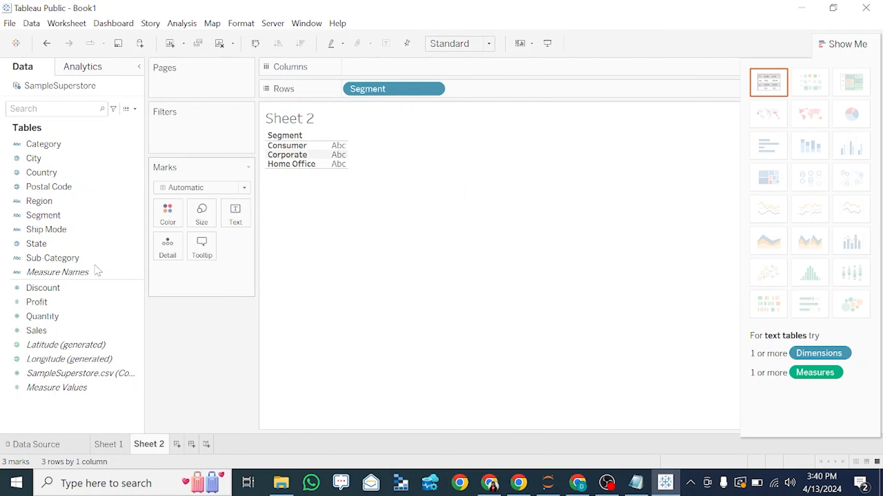
{"action": "left_click_drag", "start_coordinate": [39, 332], "coordinate": [339, 154]}
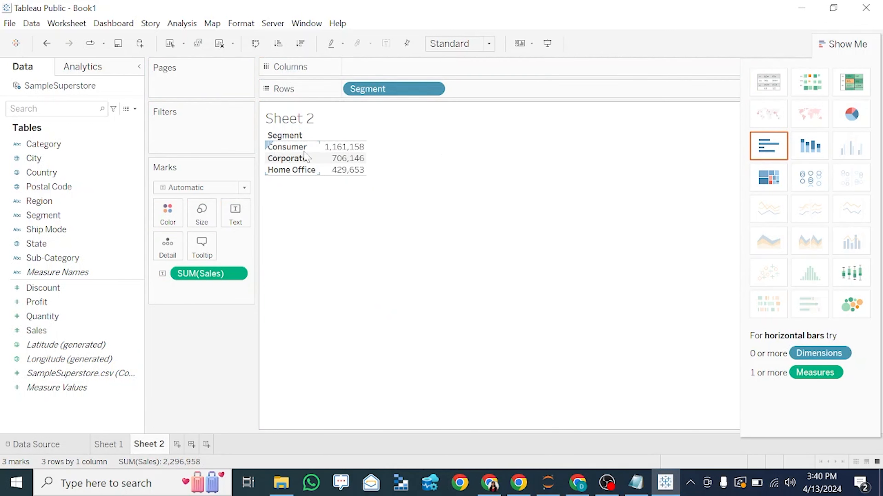
{"action": "mouse_move", "coordinate": [334, 154]}
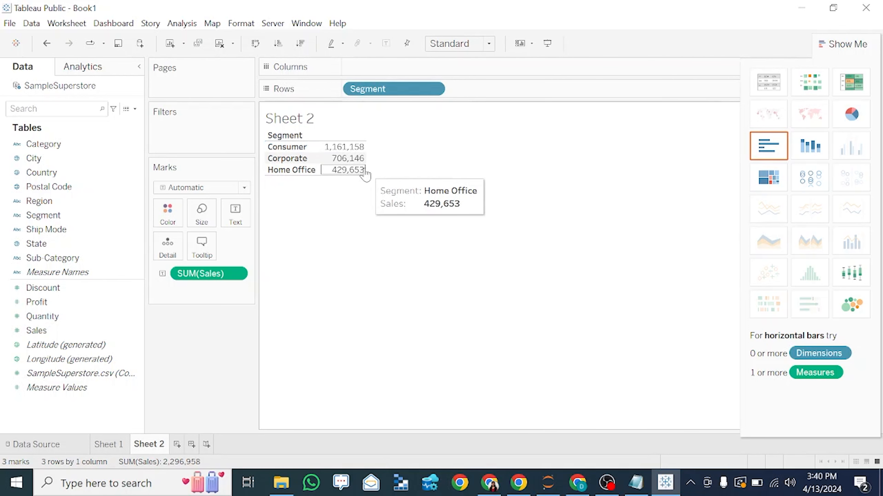
{"action": "mouse_move", "coordinate": [360, 168]}
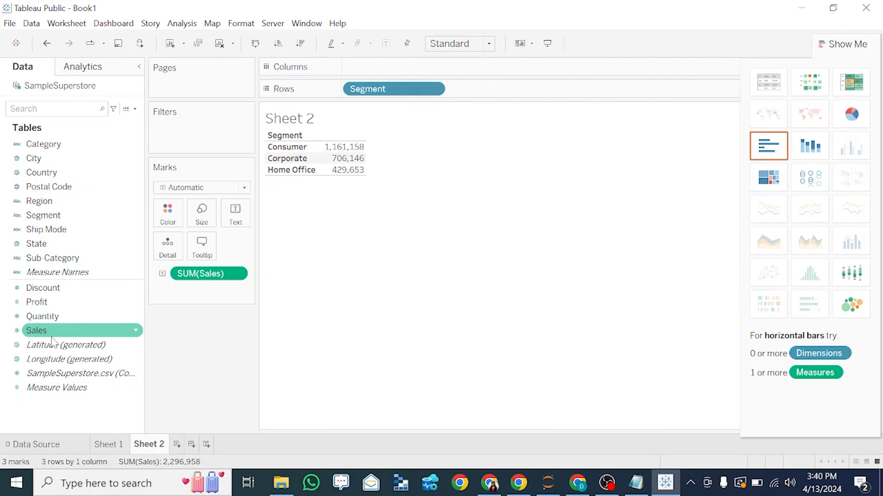
- Change the Sales aggregation to Average and break the rows down further by Ship Mode after Segment
{"action": "right_click", "coordinate": [226, 279]}
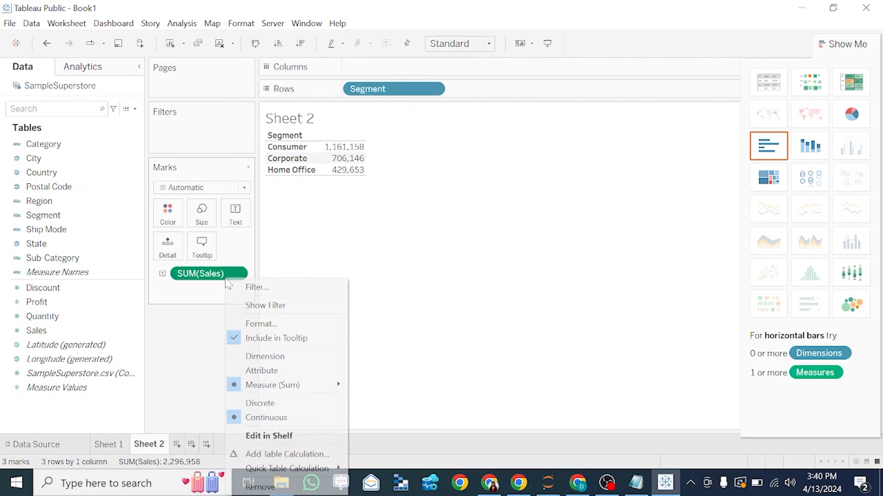
{"action": "mouse_move", "coordinate": [304, 395]}
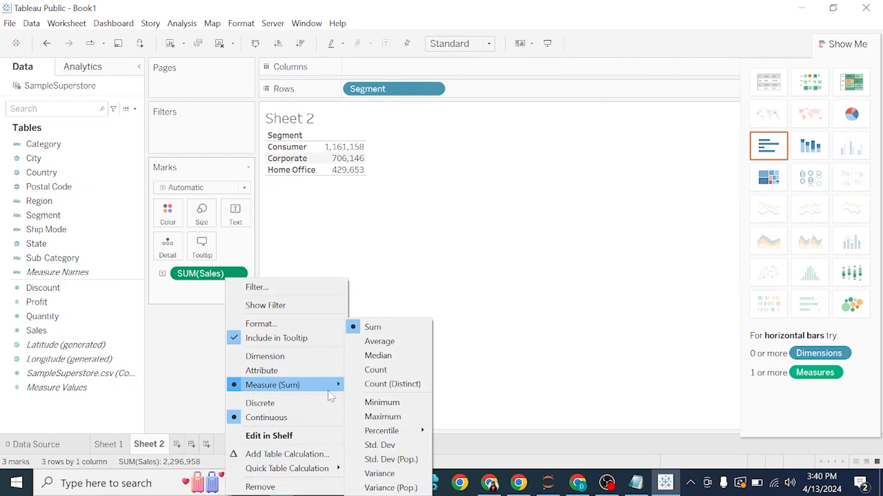
{"action": "left_click", "coordinate": [380, 342]}
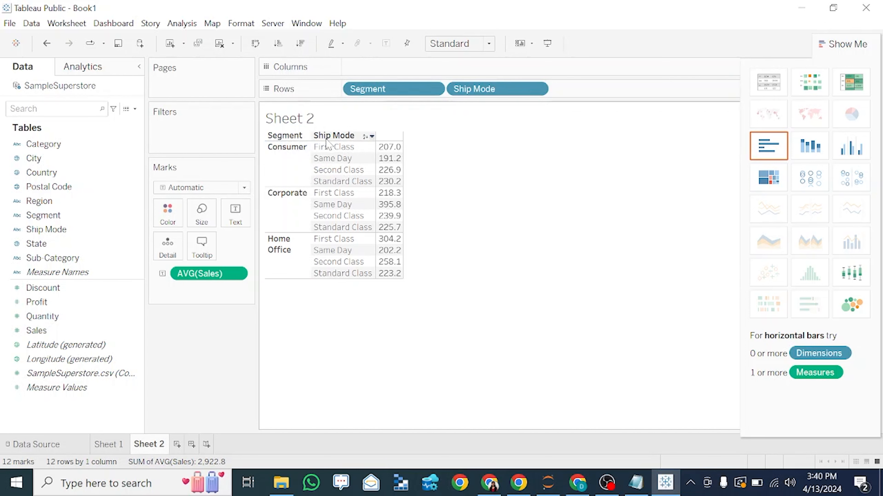
{"action": "mouse_move", "coordinate": [327, 146]}
{"action": "left_mouse_down"}
{"action": "mouse_move", "coordinate": [319, 167]}
{"action": "mouse_move", "coordinate": [352, 149]}
{"action": "mouse_move", "coordinate": [376, 152]}
{"action": "left_mouse_up"}
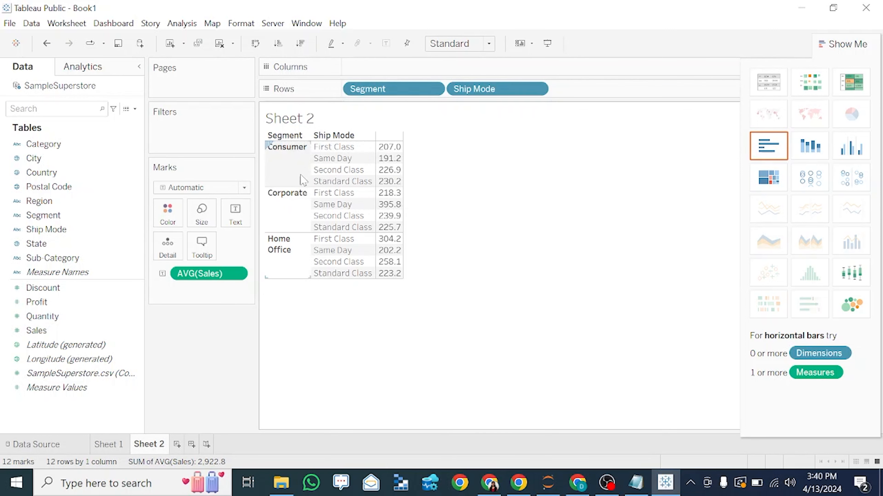
{"action": "mouse_move", "coordinate": [393, 159]}
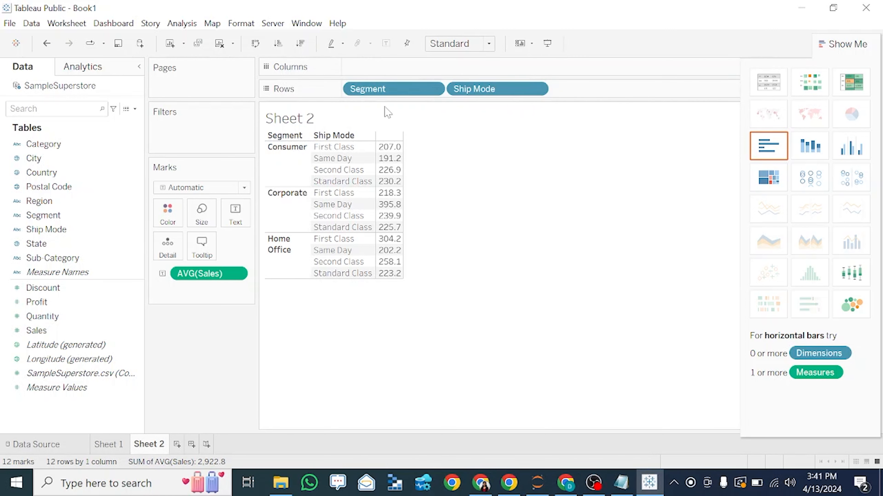
{"action": "left_click", "coordinate": [134, 109]}
{"action": "left_click", "coordinate": [68, 121]}
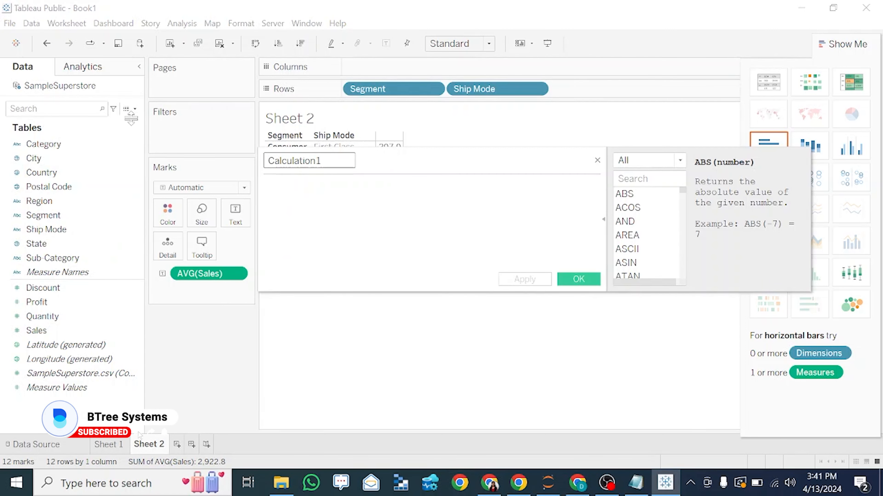
{"action": "left_click", "coordinate": [597, 161]}
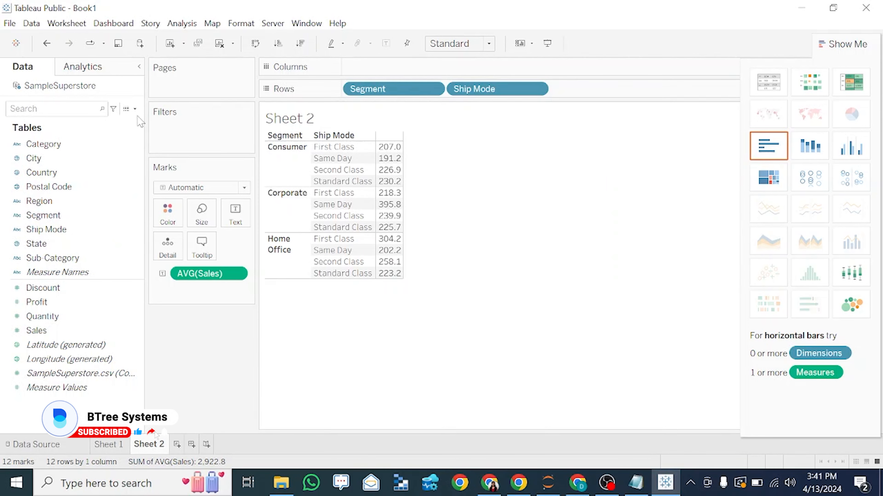
- Start a new calculated field and name it Fixed_1
{"action": "left_click", "coordinate": [134, 109]}
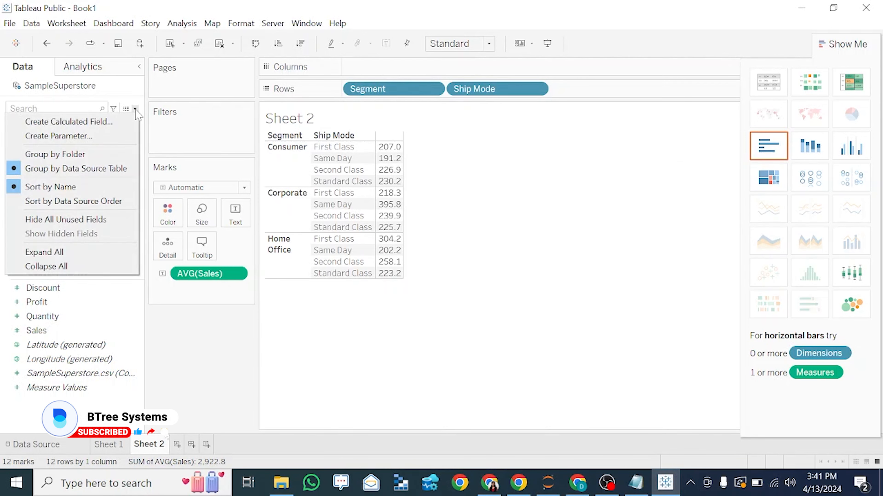
{"action": "left_click", "coordinate": [56, 125]}
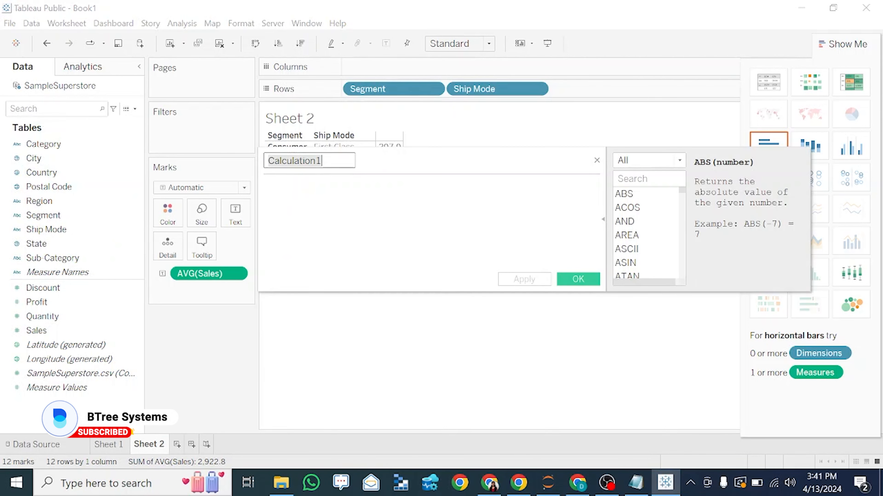
{"action": "key", "text": "BackSpace"}
{"action": "key", "text": "BackSpace"}
{"action": "key", "text": "BackSpace"}
{"action": "key", "text": "BackSpace"}
{"action": "key", "text": "BackSpace"}
{"action": "key", "text": "BackSpace"}
{"action": "key", "text": "BackSpace"}
{"action": "key", "text": "BackSpace"}
{"action": "key", "text": "BackSpace"}
{"action": "key", "text": "BackSpace"}
{"action": "key", "text": "BackSpace"}
{"action": "key", "text": "BackSpace"}
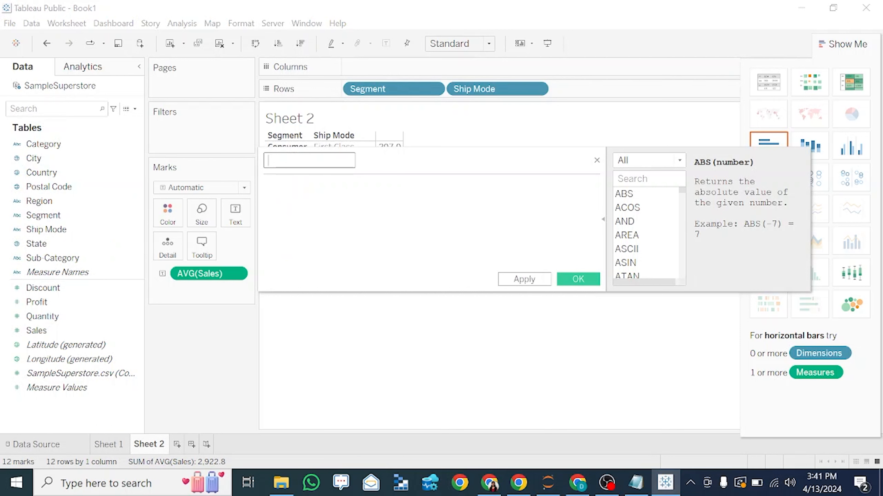
{"action": "type", "text": "Fixed"}
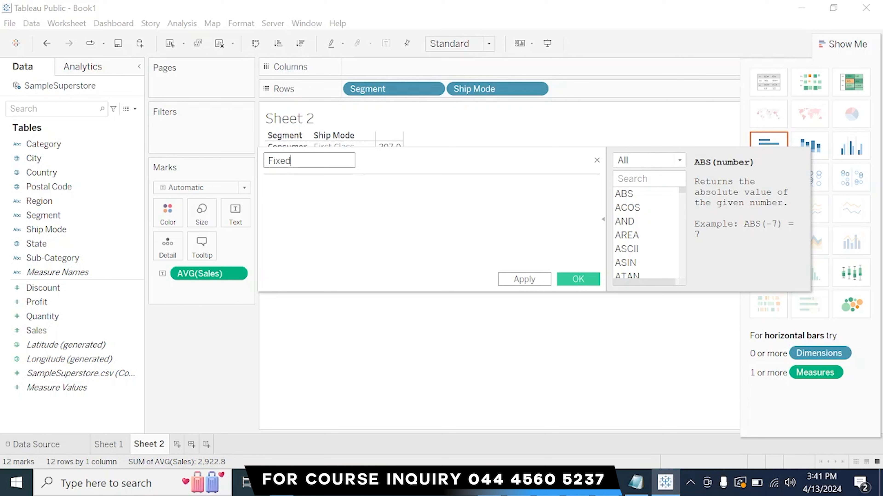
{"action": "type", "text": "_1"}
{"action": "key", "text": "Tab"}
- Enter the formula {FIXED [Segment]:SUM([Sales])} for Fixed_1 and save the calculated field
{"action": "type", "text": "{"}
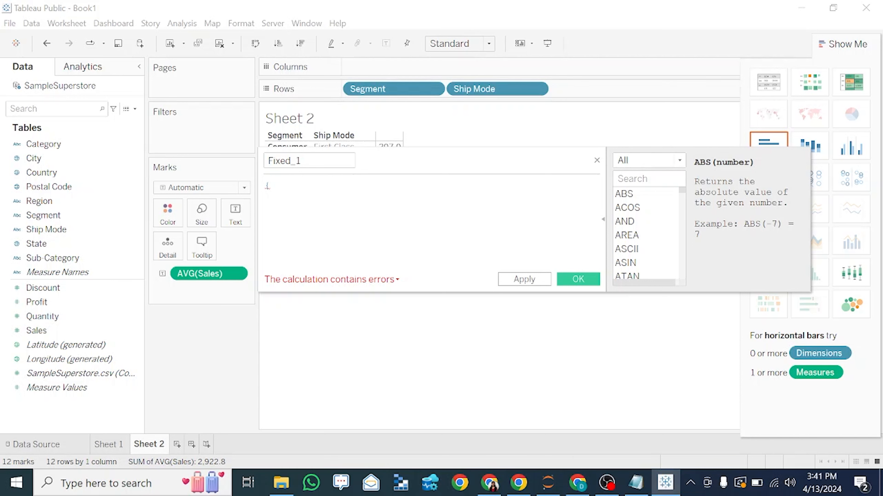
{"action": "type", "text": "F"}
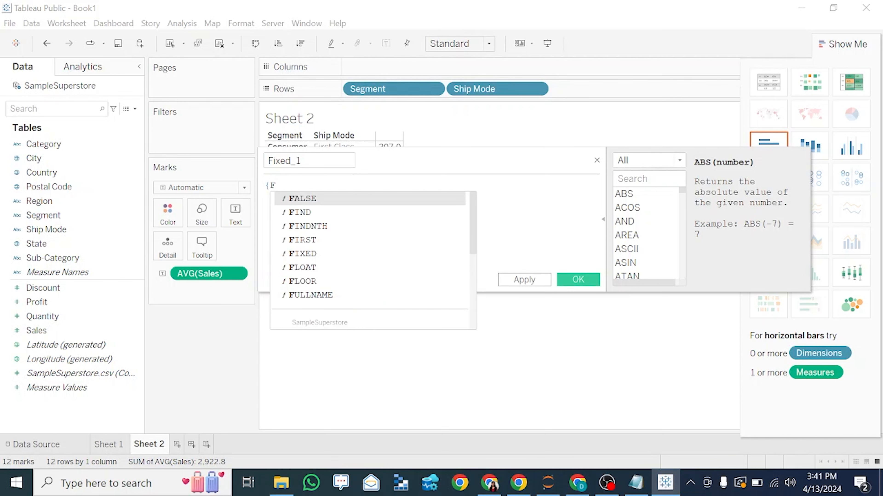
{"action": "type", "text": "ix"}
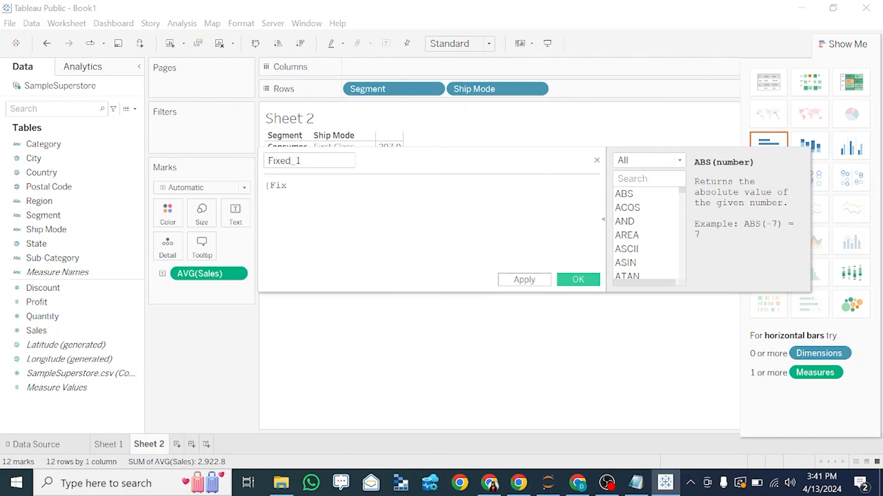
{"action": "key", "text": "Return"}
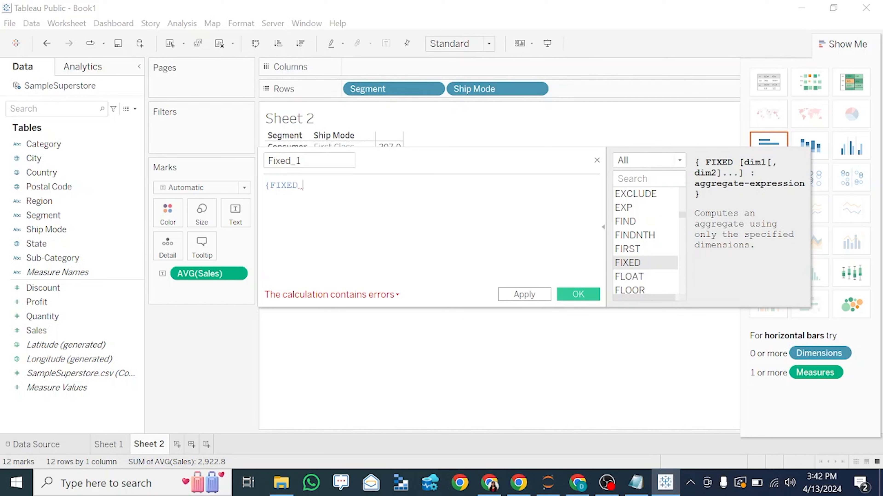
{"action": "type", "text": "[se"}
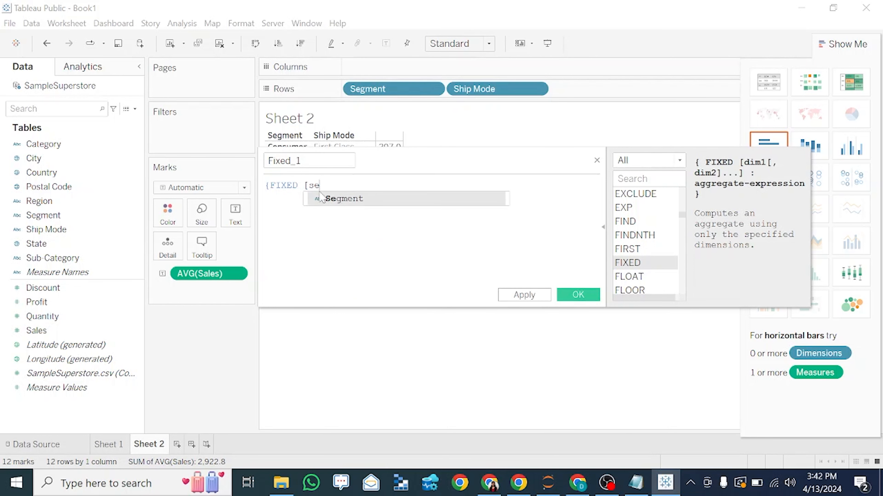
{"action": "left_click", "coordinate": [321, 198]}
{"action": "type", "text": ":"}
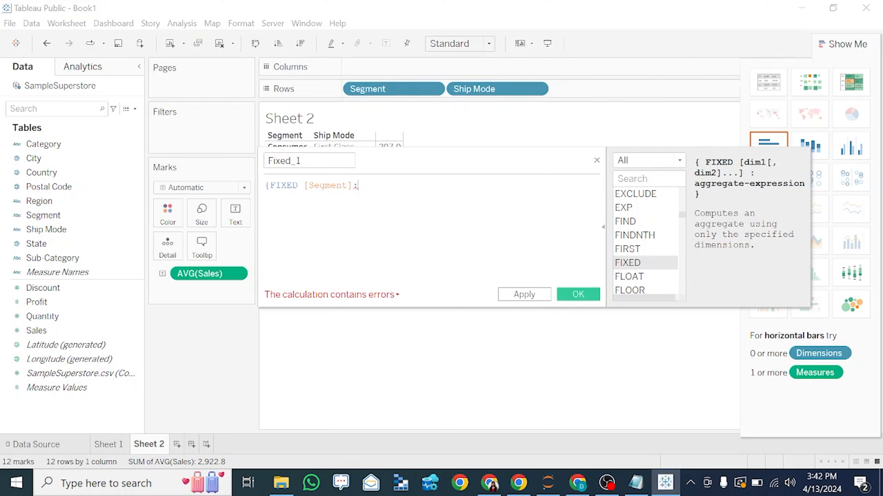
{"action": "type", "text": "s"}
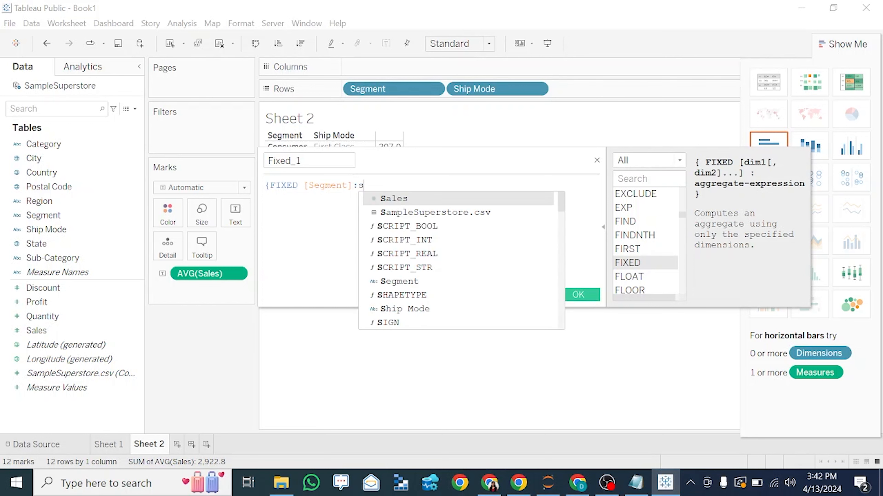
{"action": "type", "text": "um("}
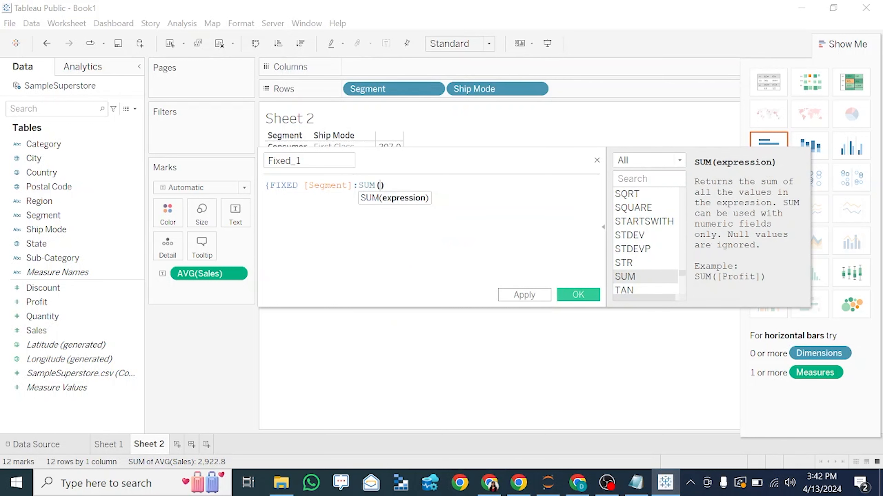
{"action": "type", "text": "[Sales]"}
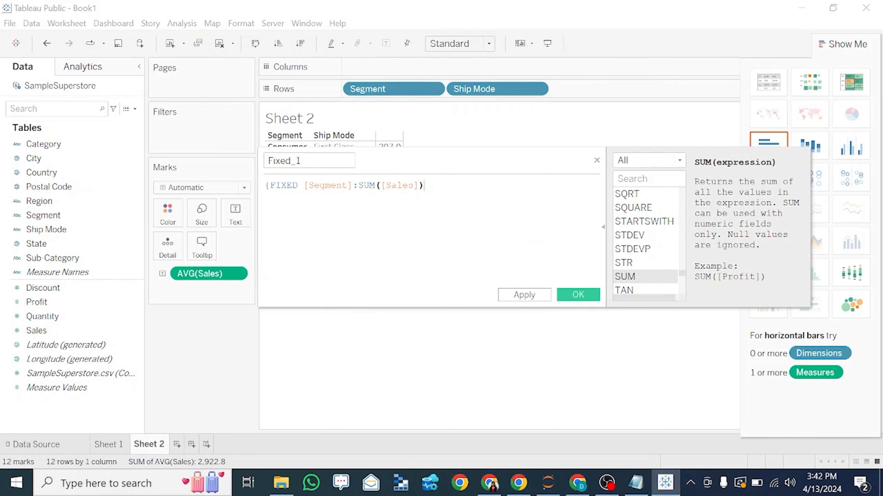
{"action": "type", "text": "}"}
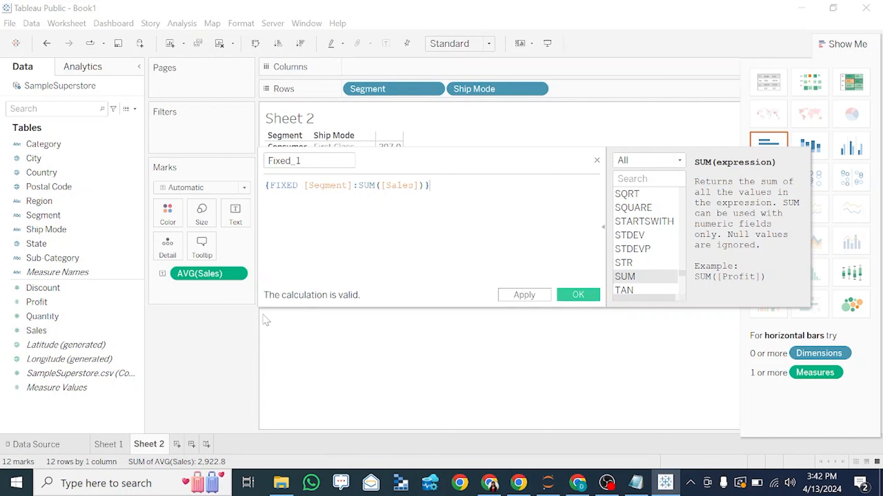
{"action": "left_click", "coordinate": [523, 296]}
{"action": "left_click", "coordinate": [579, 296]}
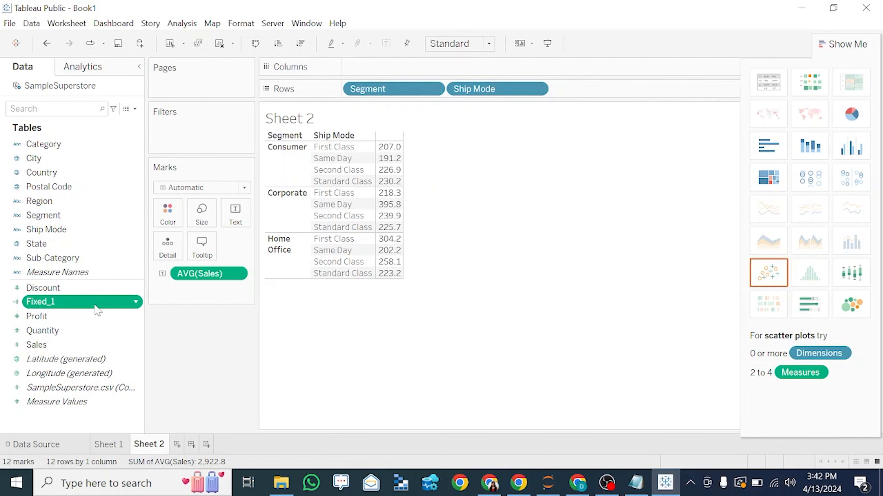
- Add Fixed_1 and Sales side by side on the columns and hide the Show Me chart suggestions
{"action": "left_click_drag", "start_coordinate": [97, 310], "coordinate": [431, 72]}
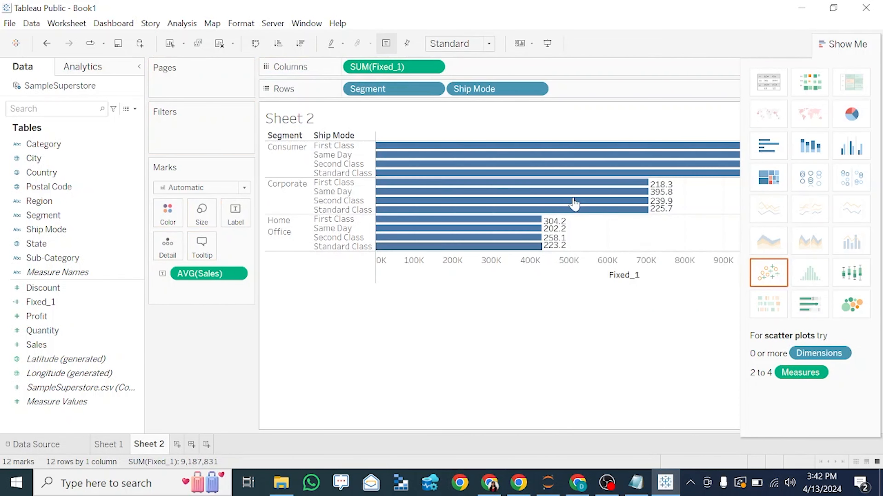
{"action": "left_click", "coordinate": [849, 44]}
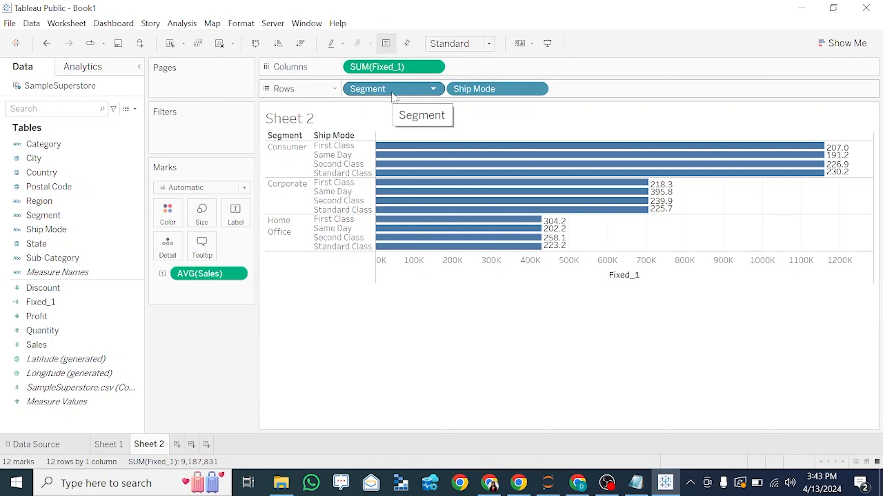
{"action": "right_click", "coordinate": [228, 275]}
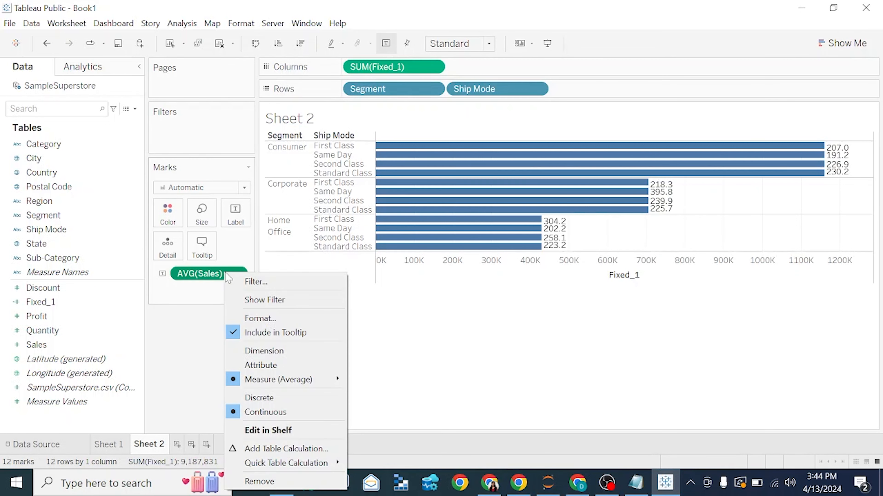
{"action": "left_click", "coordinate": [431, 303]}
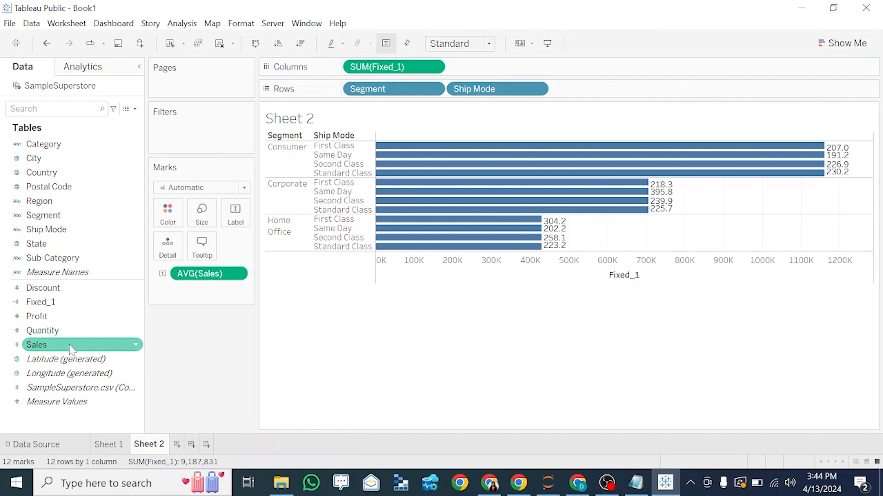
{"action": "left_click_drag", "start_coordinate": [71, 348], "coordinate": [507, 71]}
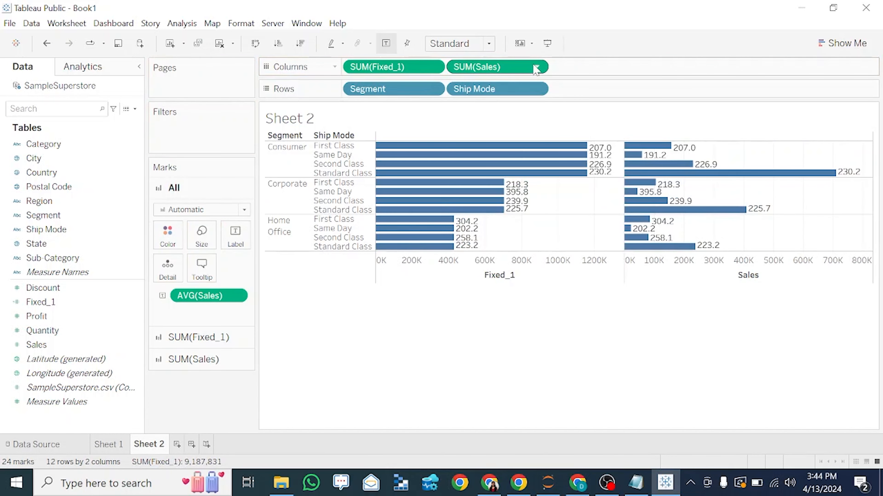
- Change the aggregation of Sales on the columns to Minimum
{"action": "left_click", "coordinate": [537, 67]}
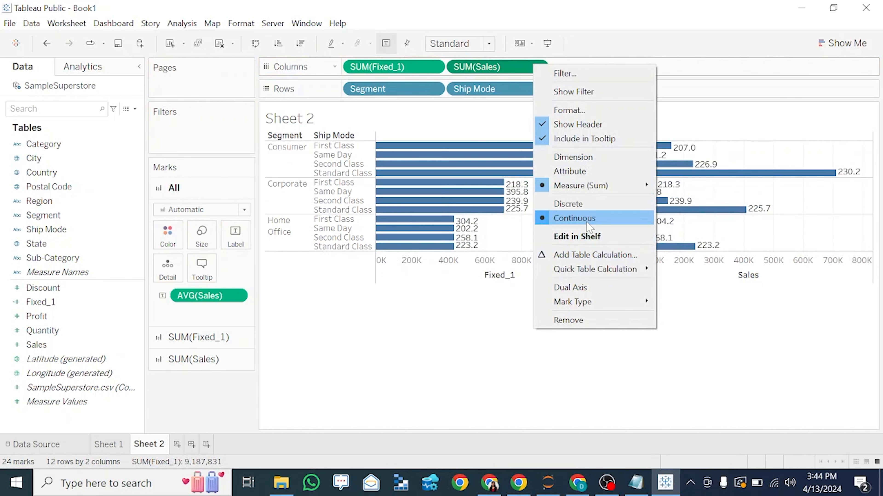
{"action": "mouse_move", "coordinate": [600, 193]}
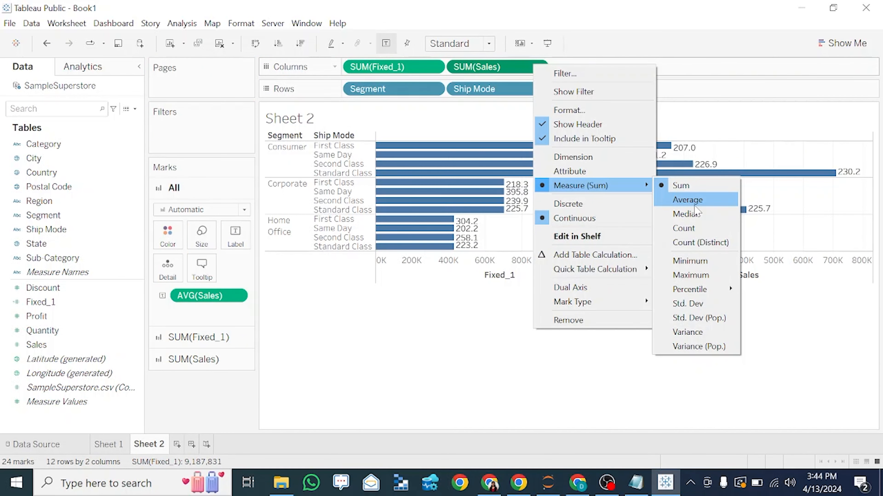
{"action": "left_click", "coordinate": [706, 263]}
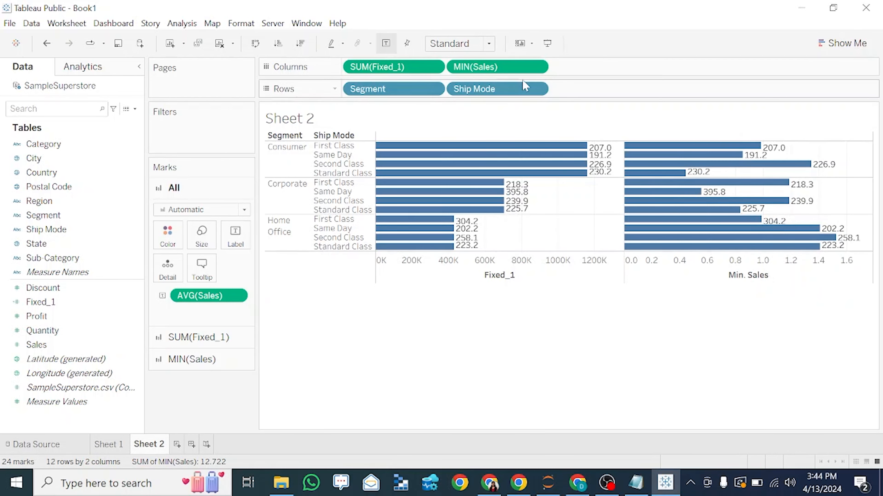
{"action": "right_click", "coordinate": [504, 73]}
{"action": "mouse_move", "coordinate": [591, 192]}
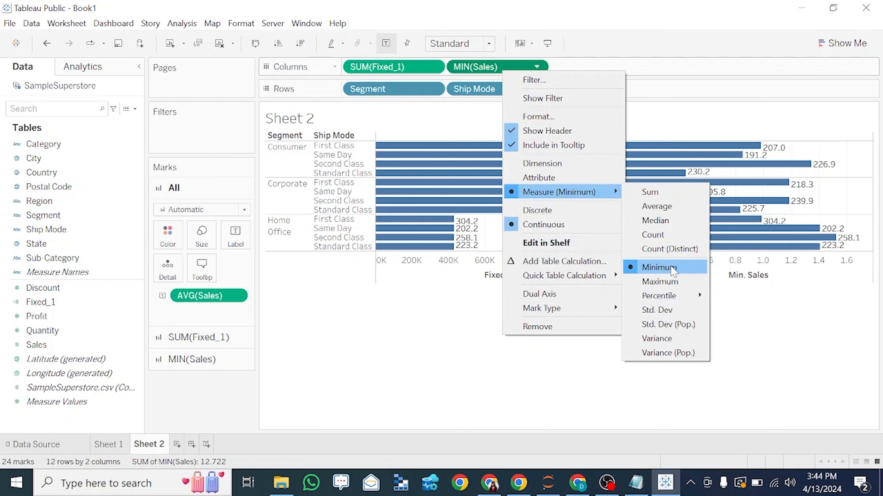
{"action": "left_click", "coordinate": [660, 267]}
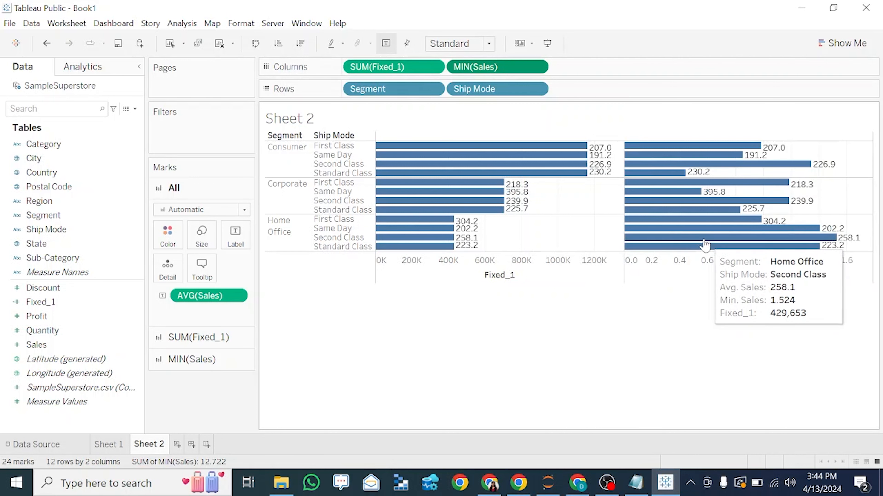
- Change the aggregation of Sales on the columns to Maximum
{"action": "right_click", "coordinate": [503, 68]}
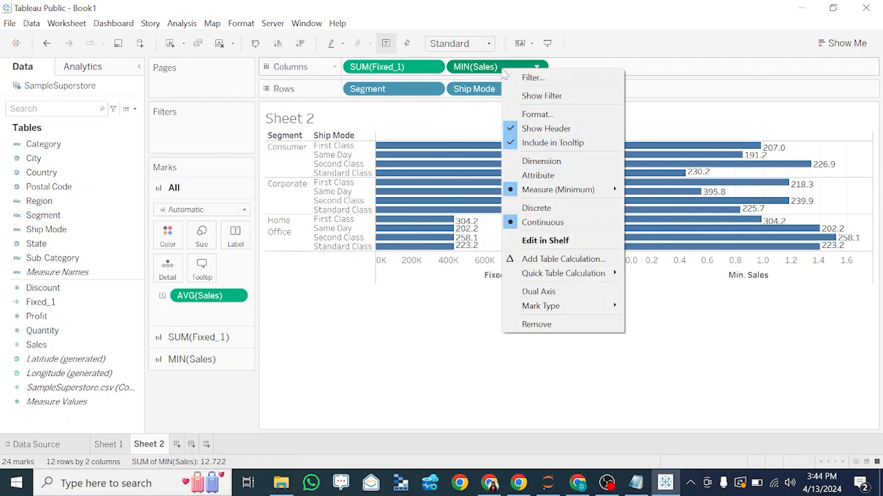
{"action": "mouse_move", "coordinate": [577, 193]}
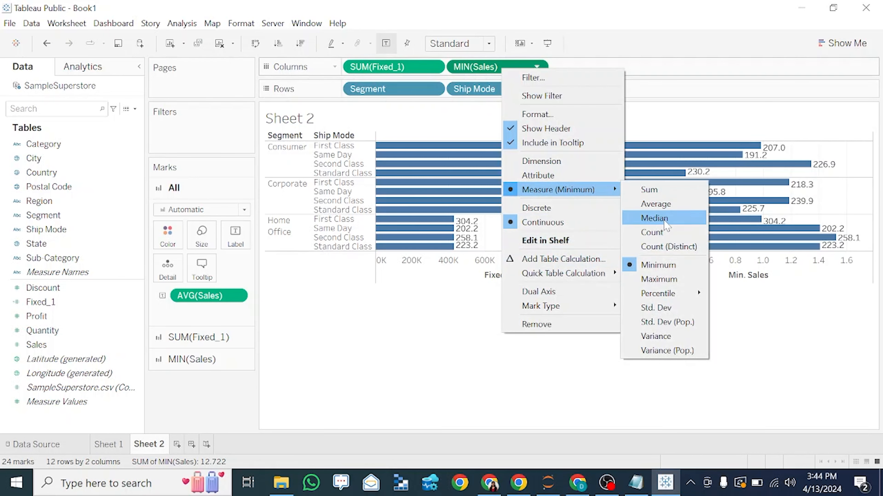
{"action": "left_click", "coordinate": [676, 280]}
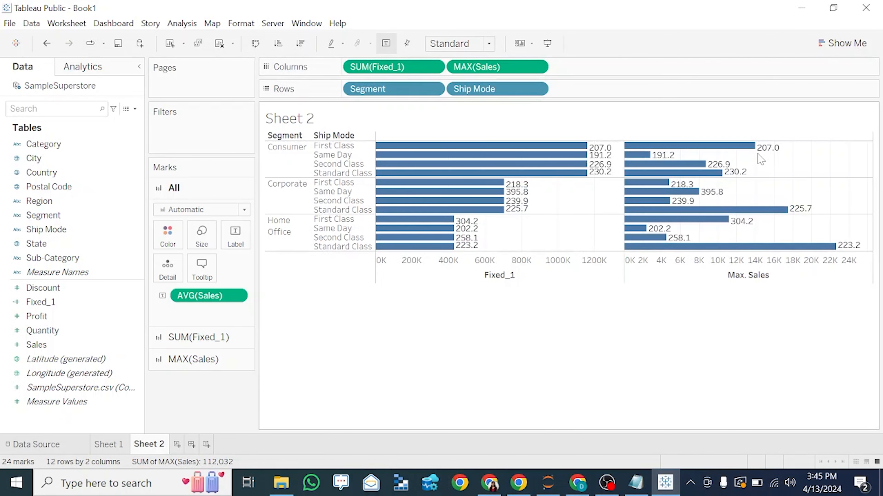
{"action": "mouse_move", "coordinate": [717, 152]}
{"action": "mouse_move", "coordinate": [422, 188]}
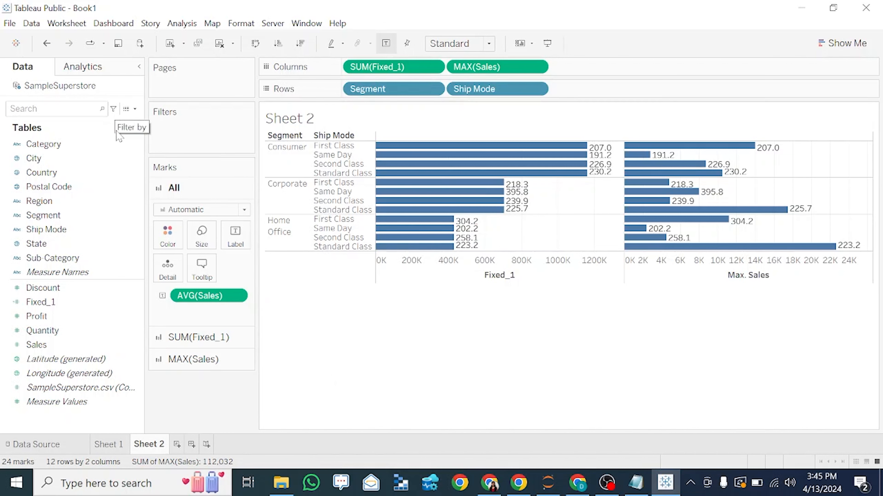
{"action": "left_click", "coordinate": [135, 109]}
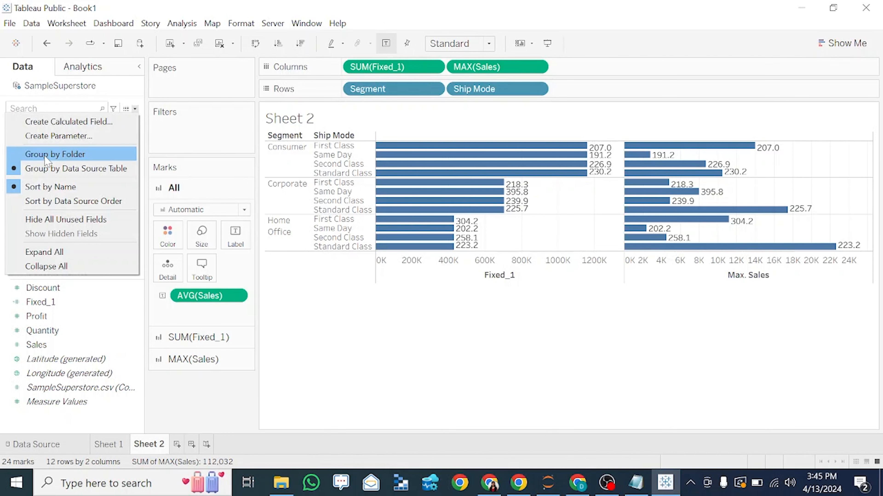
{"action": "left_click", "coordinate": [66, 121]}
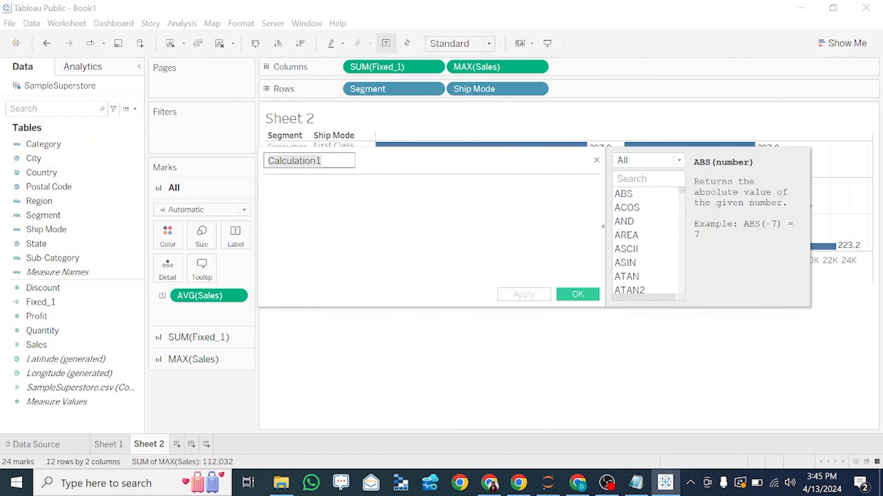
{"action": "left_click", "coordinate": [323, 160]}
{"action": "key", "text": "BackSpace"}
{"action": "key", "text": "BackSpace"}
{"action": "key", "text": "BackSpace"}
{"action": "key", "text": "BackSpace"}
{"action": "key", "text": "BackSpace"}
{"action": "key", "text": "BackSpace"}
{"action": "key", "text": "BackSpace"}
{"action": "key", "text": "BackSpace"}
{"action": "key", "text": "BackSpace"}
{"action": "key", "text": "BackSpace"}
{"action": "key", "text": "BackSpace"}
{"action": "key", "text": "BackSpace"}
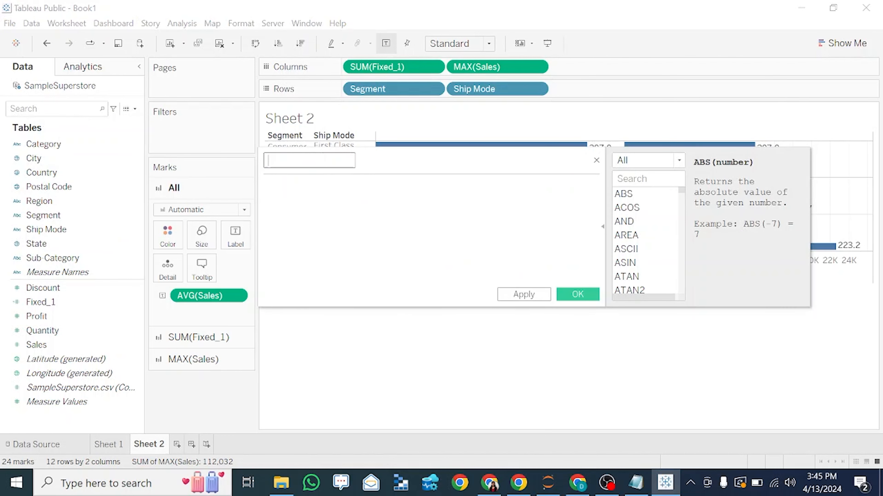
{"action": "type", "text": "Exclude_1"}
{"action": "left_click", "coordinate": [265, 185]}
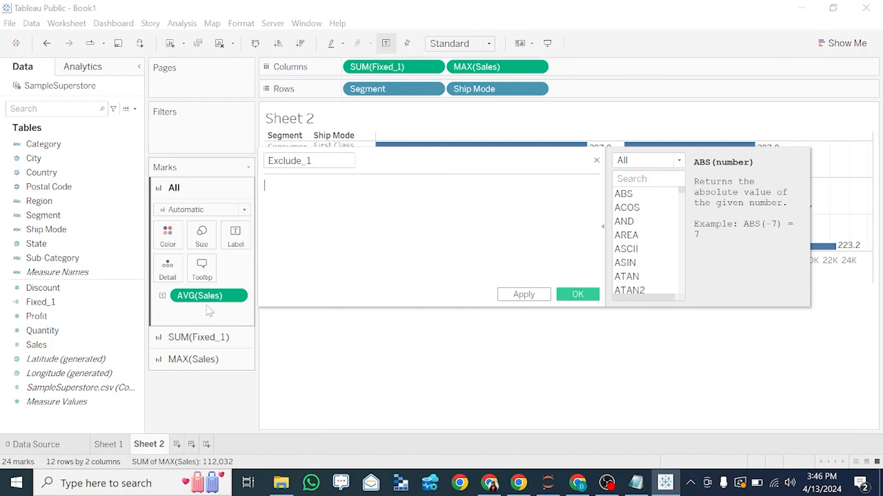
- Add a new blank worksheet after Sheet 2 and stay on it
{"action": "left_click", "coordinate": [176, 445]}
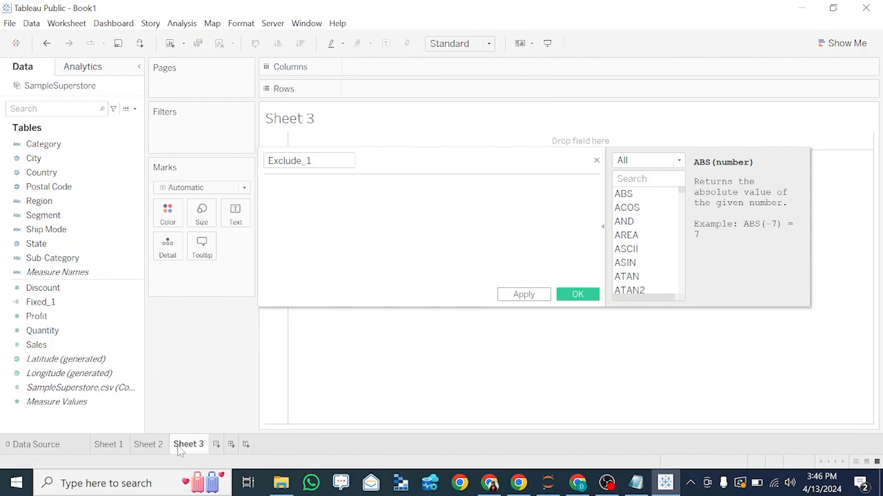
{"action": "left_click", "coordinate": [162, 446]}
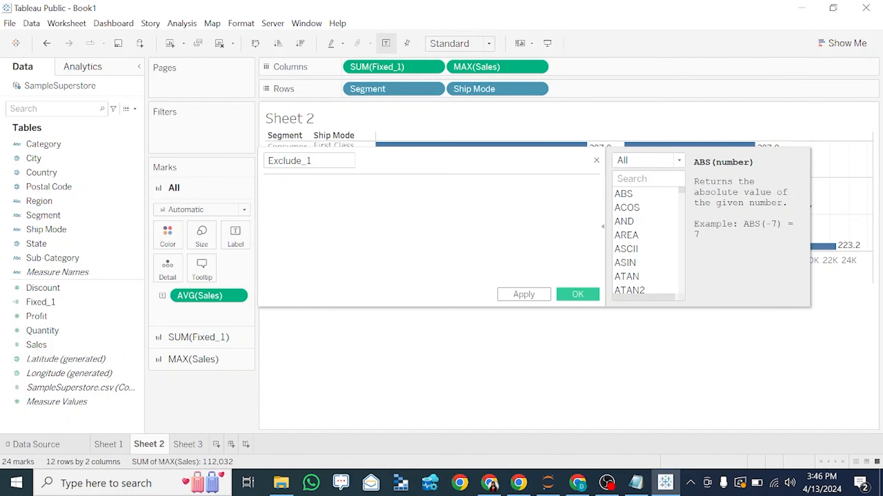
{"action": "left_click", "coordinate": [185, 447]}
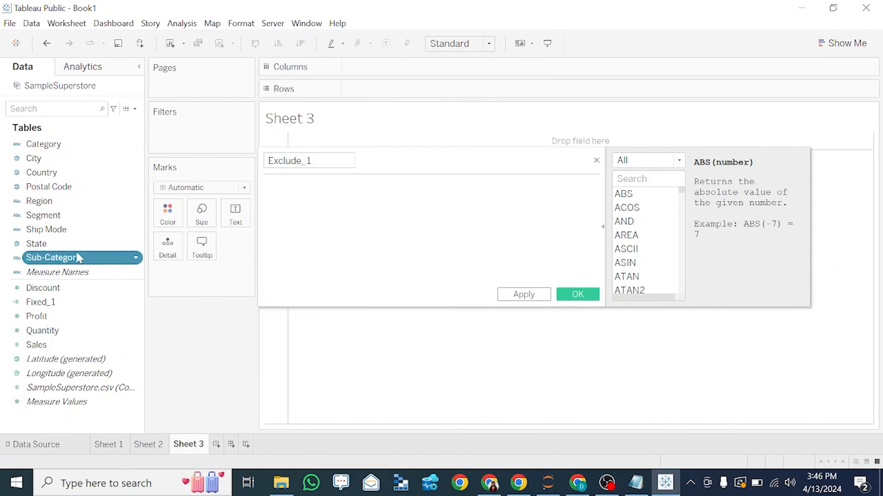
- Discard the unfinished Exclude_1 calculation and list the Sub-Category field on the rows of the new sheet
{"action": "left_click_drag", "start_coordinate": [77, 258], "coordinate": [376, 70]}
{"action": "left_click", "coordinate": [596, 161]}
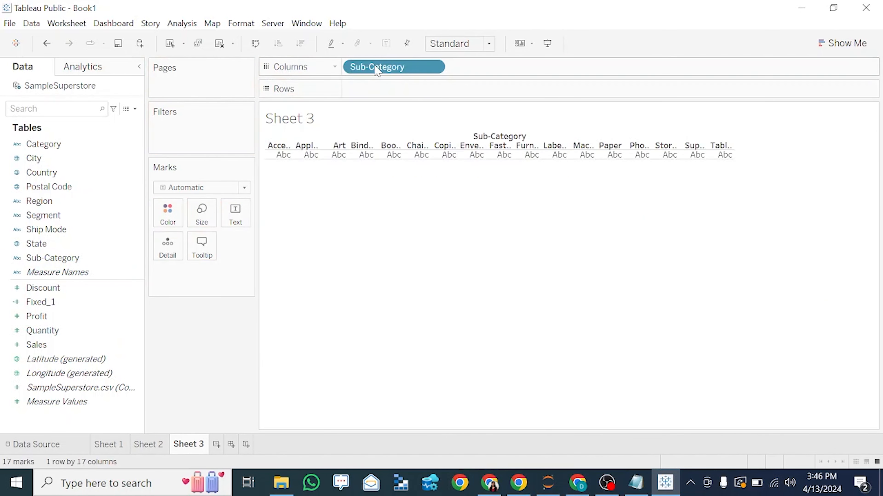
{"action": "left_click", "coordinate": [258, 45]}
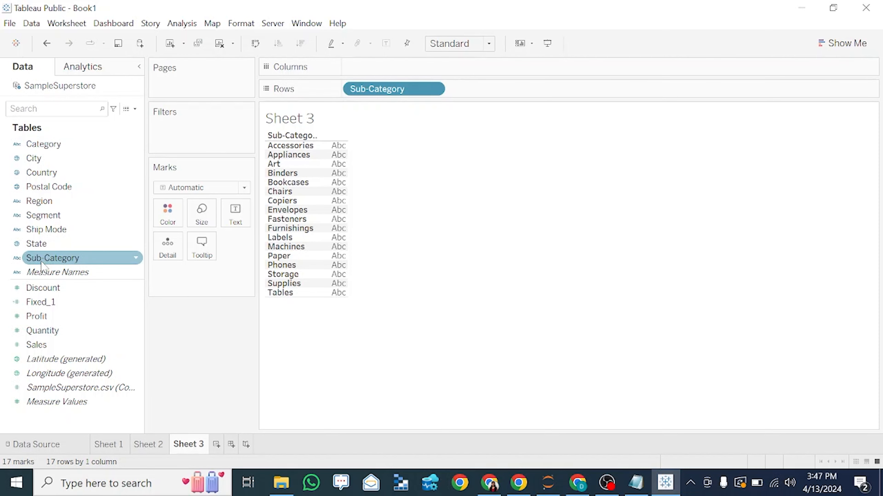
- Try Segment on the columns and take it off the view again
{"action": "left_click_drag", "start_coordinate": [43, 215], "coordinate": [350, 66]}
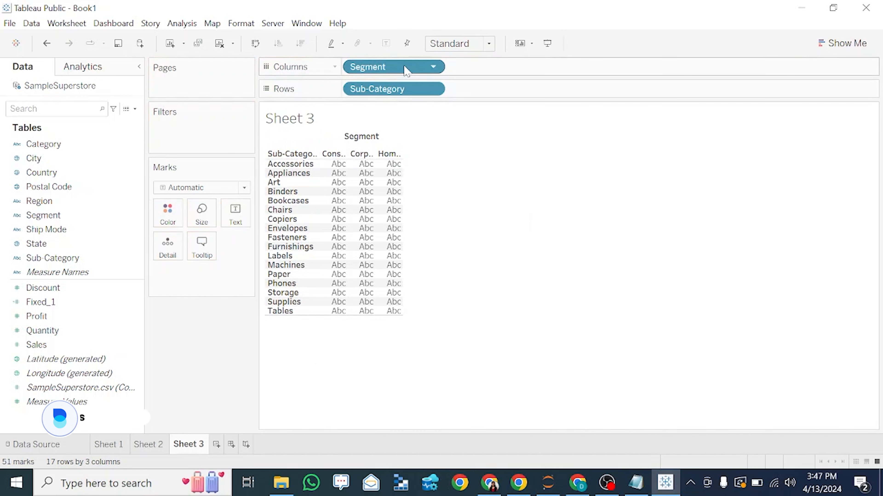
{"action": "left_click_drag", "start_coordinate": [404, 69], "coordinate": [21, 176]}
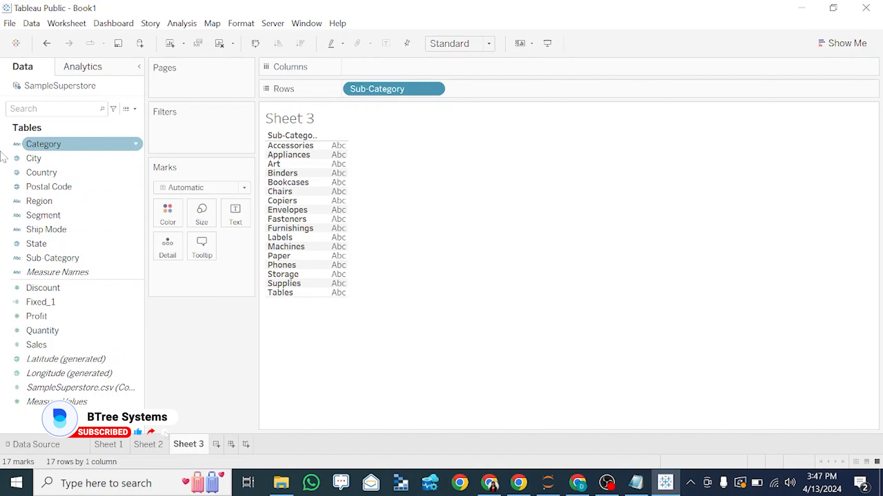
- Add Category ahead of Sub-Category and arrange both dimensions on the rows
{"action": "left_click_drag", "start_coordinate": [51, 148], "coordinate": [508, 87]}
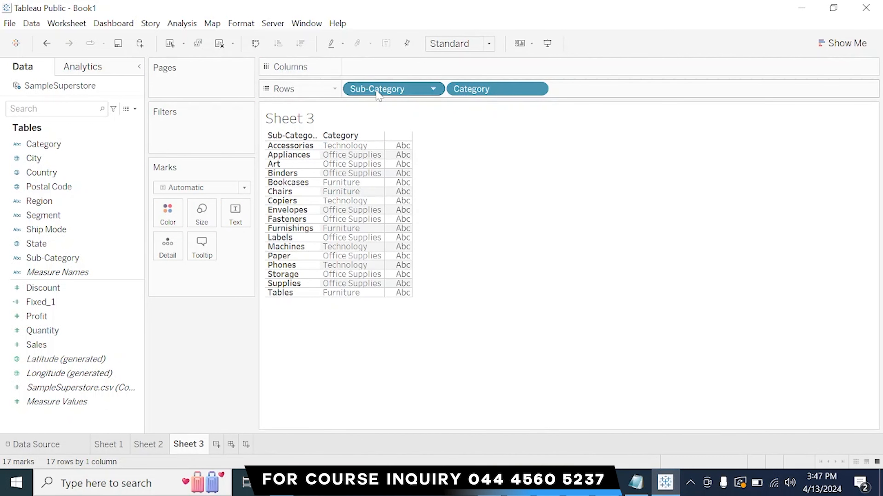
{"action": "left_click_drag", "start_coordinate": [439, 77], "coordinate": [494, 68]}
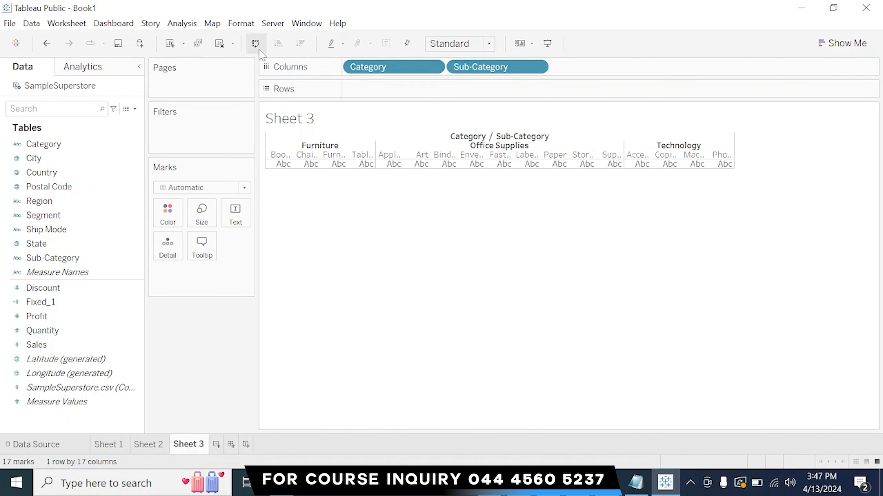
{"action": "left_click", "coordinate": [255, 44]}
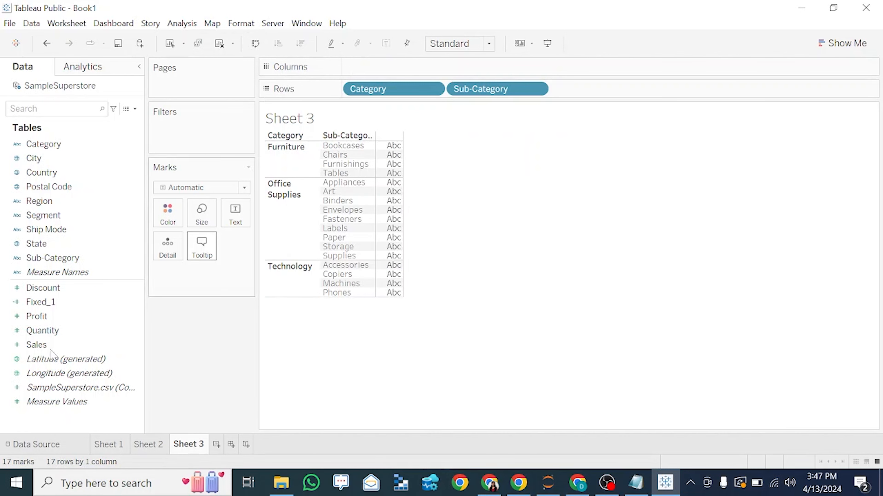
- Show the sum of Sales as values in the table and remove Sub-Category from the rows
{"action": "left_click_drag", "start_coordinate": [34, 344], "coordinate": [360, 182]}
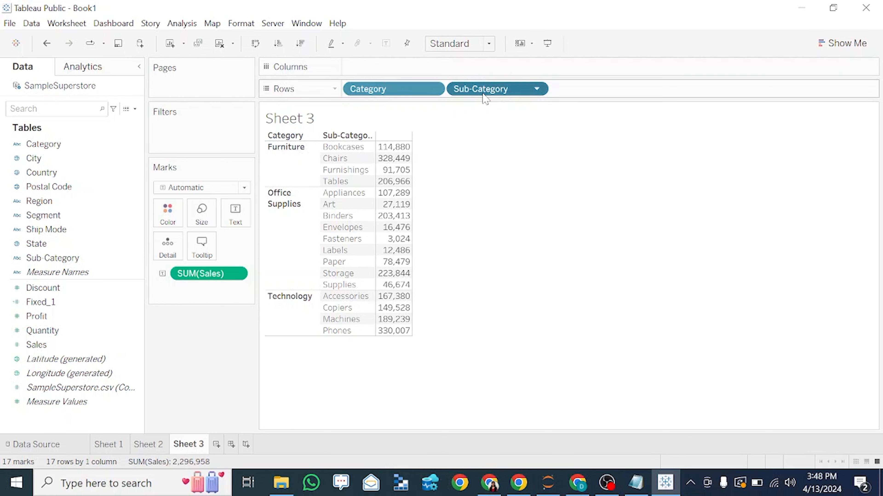
{"action": "left_click_drag", "start_coordinate": [483, 90], "coordinate": [19, 273]}
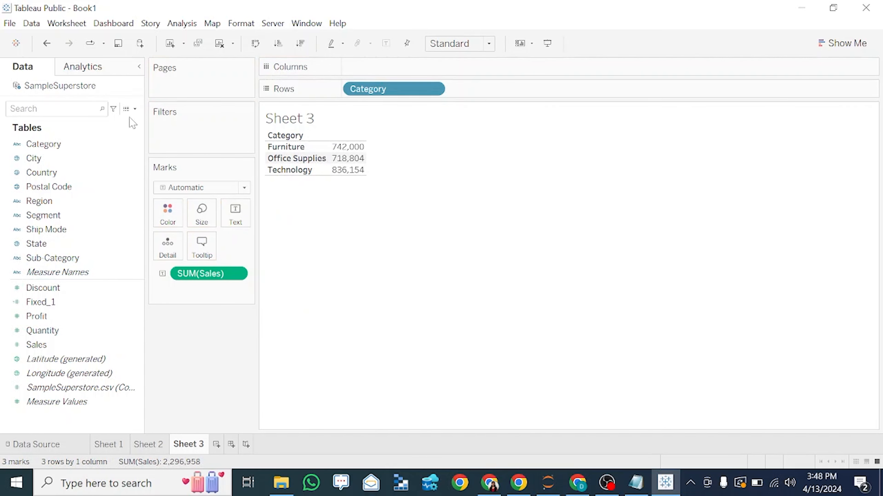
- Start a new calculated field and name it Exclude_1
{"action": "left_click", "coordinate": [135, 109]}
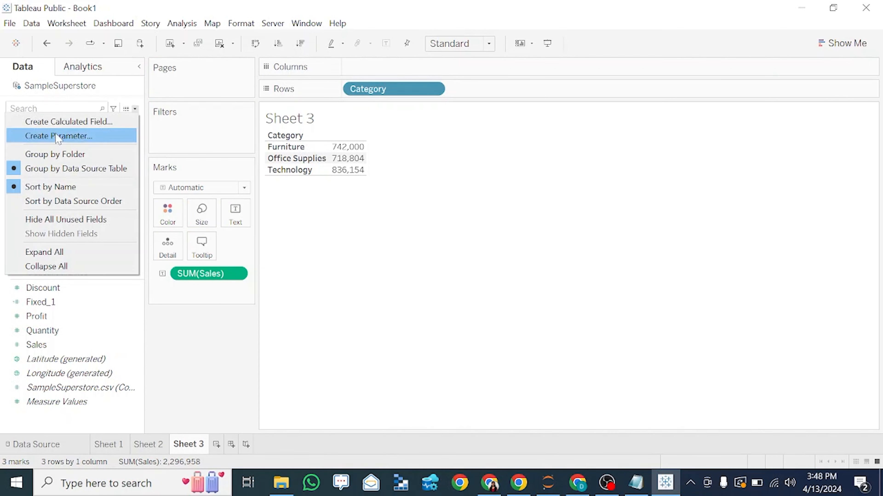
{"action": "left_click", "coordinate": [58, 122]}
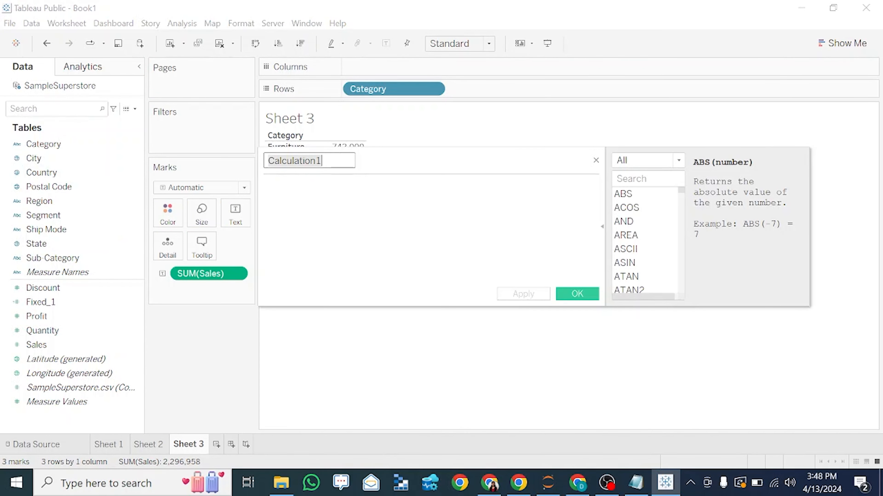
{"action": "left_click", "coordinate": [323, 161]}
{"action": "key", "text": "BackSpace"}
{"action": "key", "text": "BackSpace"}
{"action": "key", "text": "BackSpace"}
{"action": "key", "text": "BackSpace"}
{"action": "key", "text": "BackSpace"}
{"action": "key", "text": "BackSpace"}
{"action": "key", "text": "BackSpace"}
{"action": "key", "text": "BackSpace"}
{"action": "key", "text": "BackSpace"}
{"action": "key", "text": "BackSpace"}
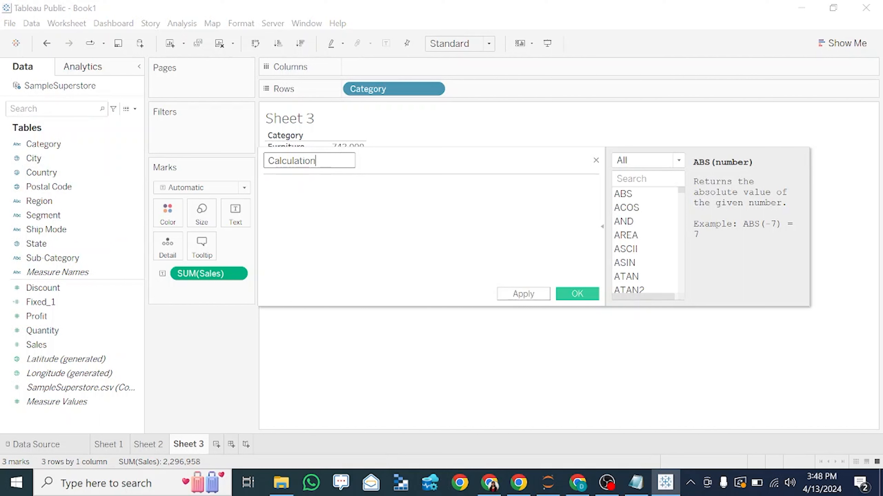
{"action": "type", "text": "E"}
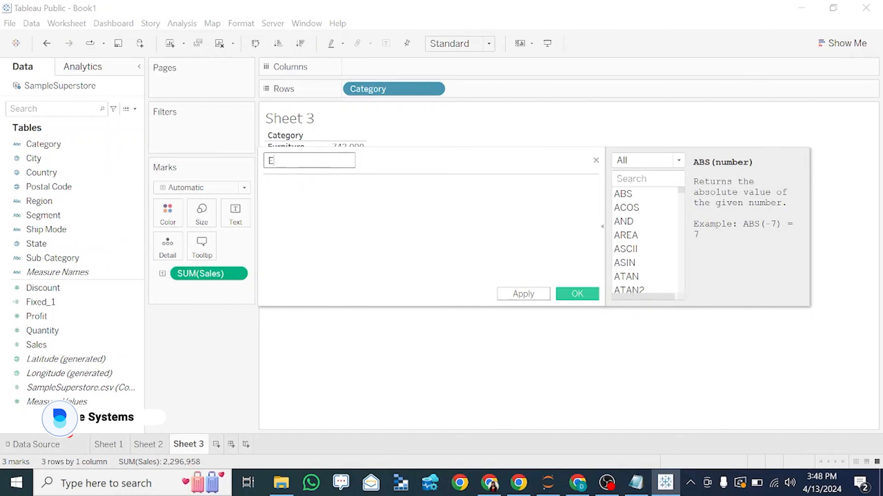
{"action": "type", "text": "xclude_1"}
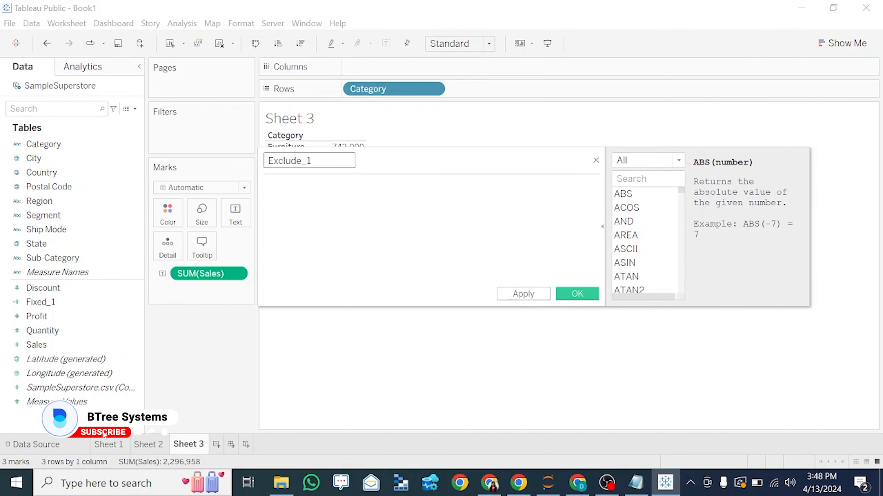
{"action": "key", "text": "Tab"}
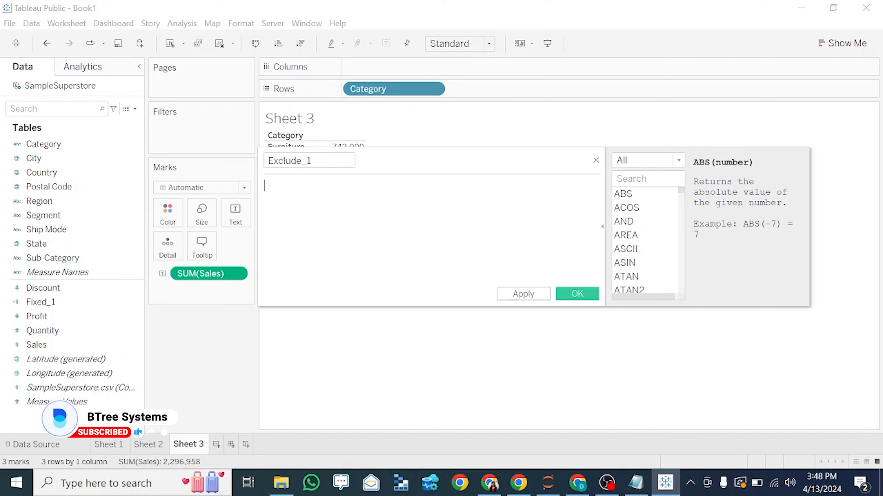
- Define Exclude_1 as {EXCLUDE [Category]:SUM([Sales])} and save the calculated field
{"action": "type", "text": "{exc"}
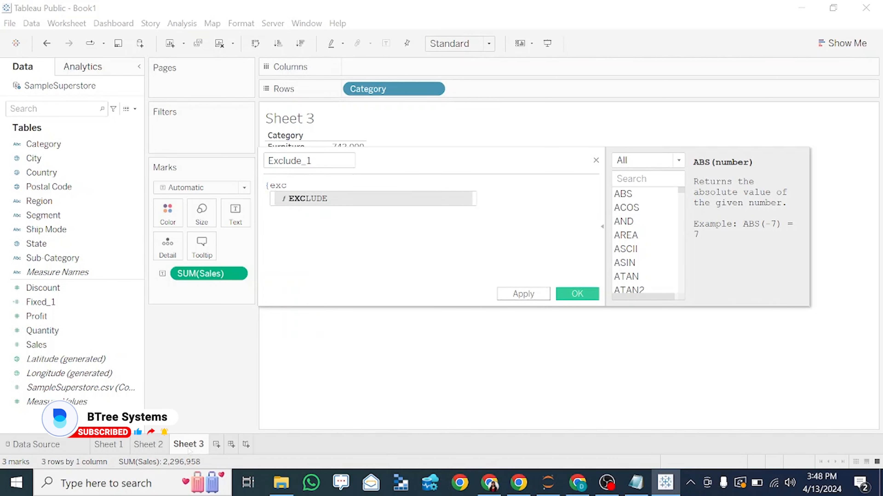
{"action": "key", "text": "Return"}
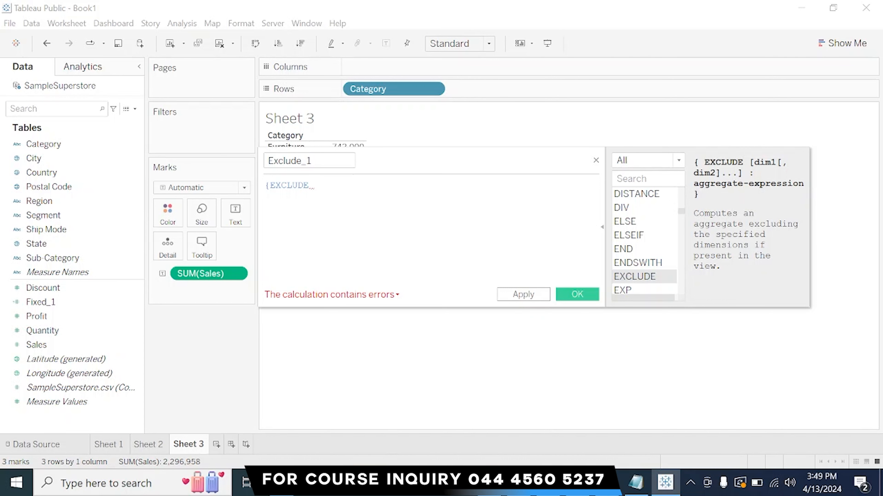
{"action": "type", "text": "cat"}
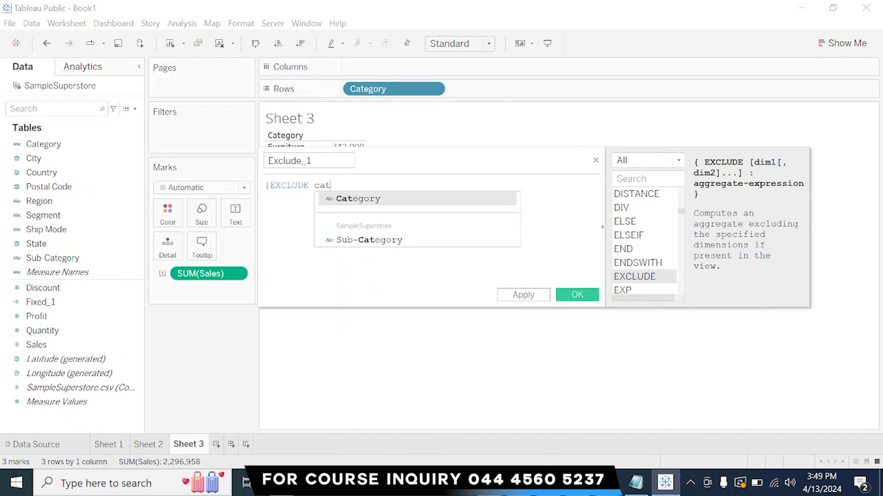
{"action": "key", "text": "Return"}
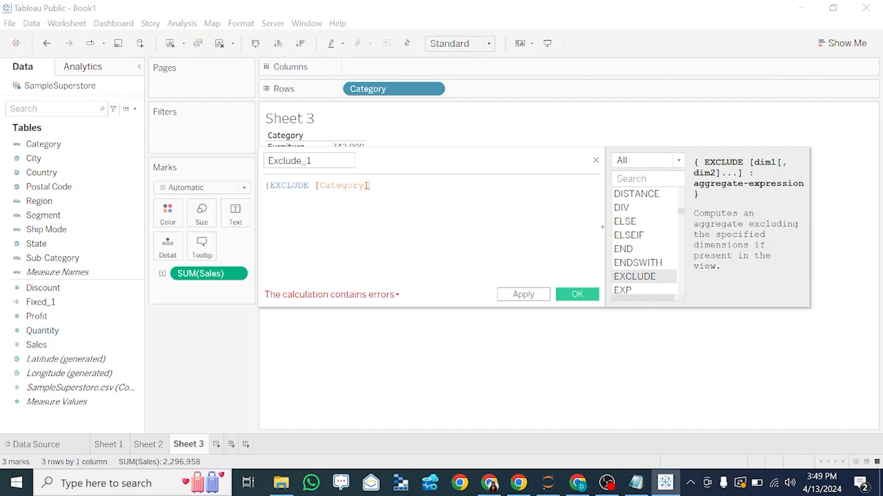
{"action": "type", "text": ":sum"}
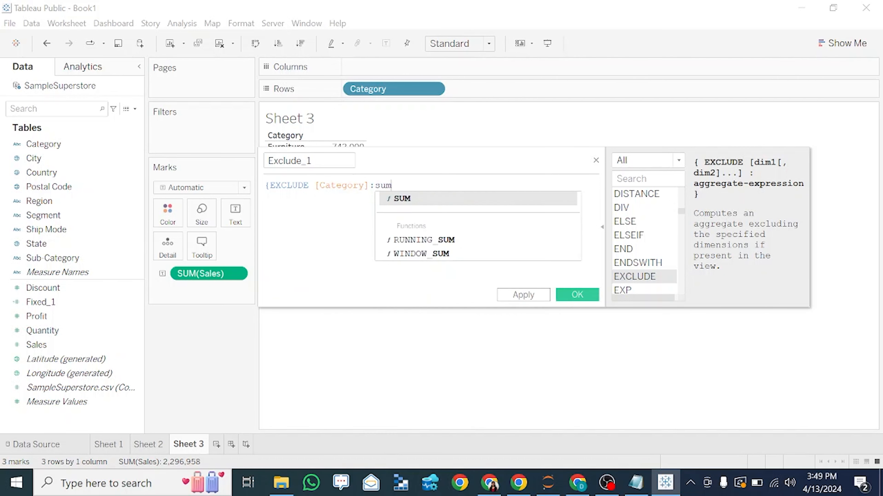
{"action": "key", "text": "Return"}
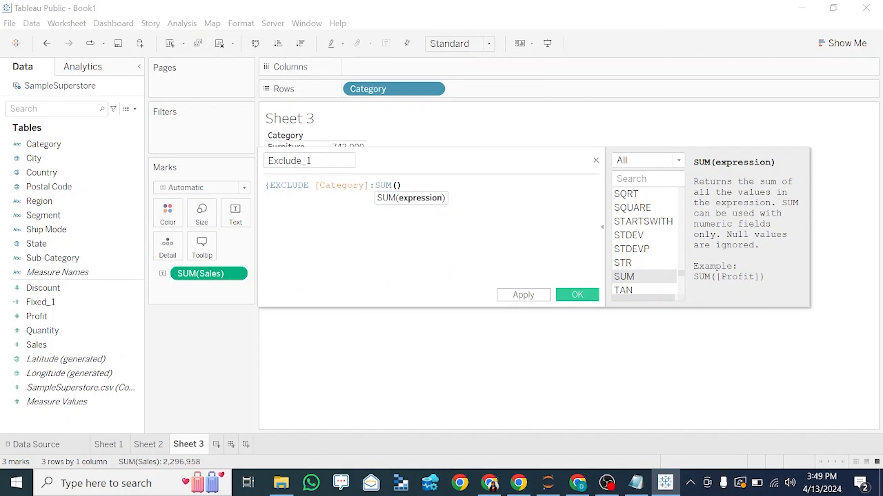
{"action": "type", "text": "sal"}
{"action": "key", "text": "Return"}
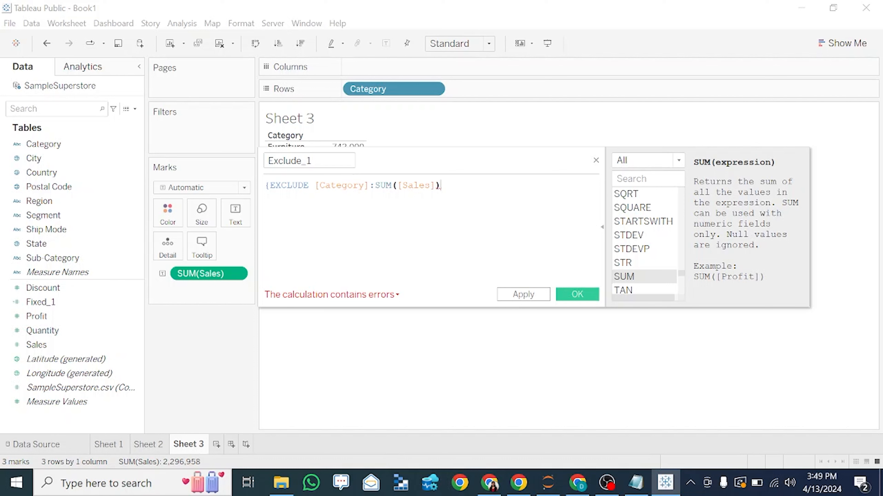
{"action": "type", "text": "}"}
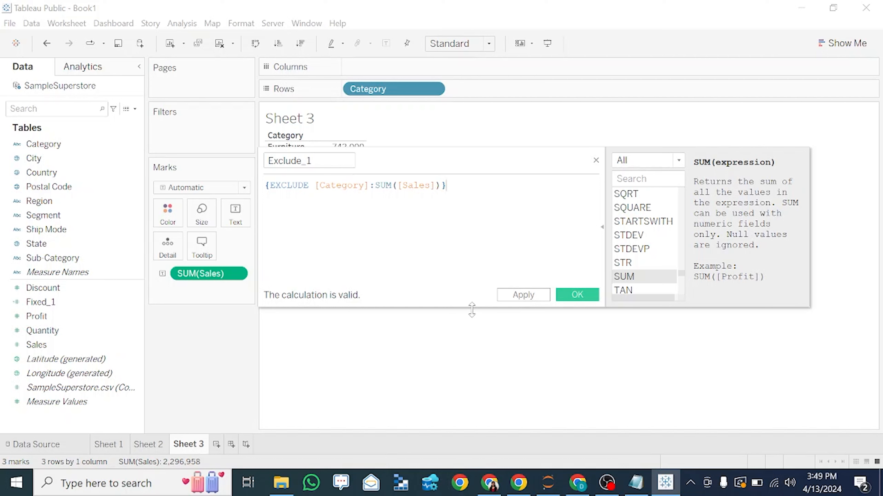
{"action": "left_click", "coordinate": [534, 297]}
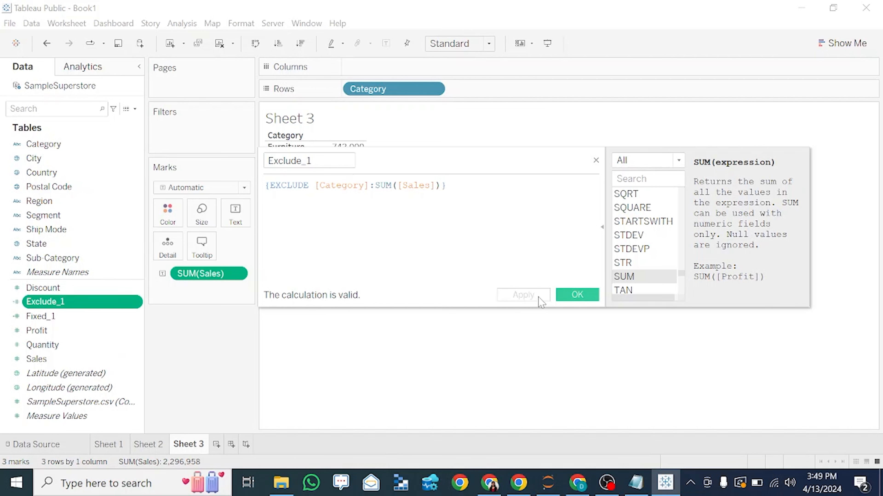
{"action": "left_click", "coordinate": [585, 295]}
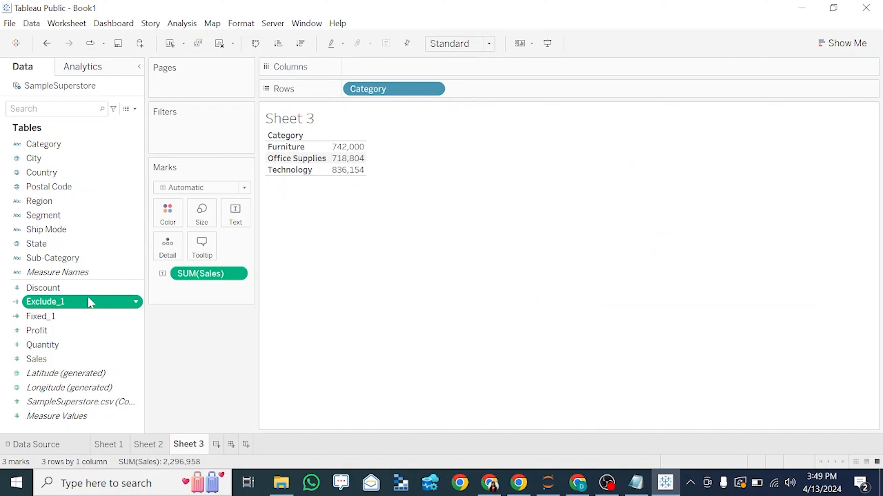
- Add Exclude_1 to the columns and aggregate it as Minimum
{"action": "left_click_drag", "start_coordinate": [89, 302], "coordinate": [393, 67]}
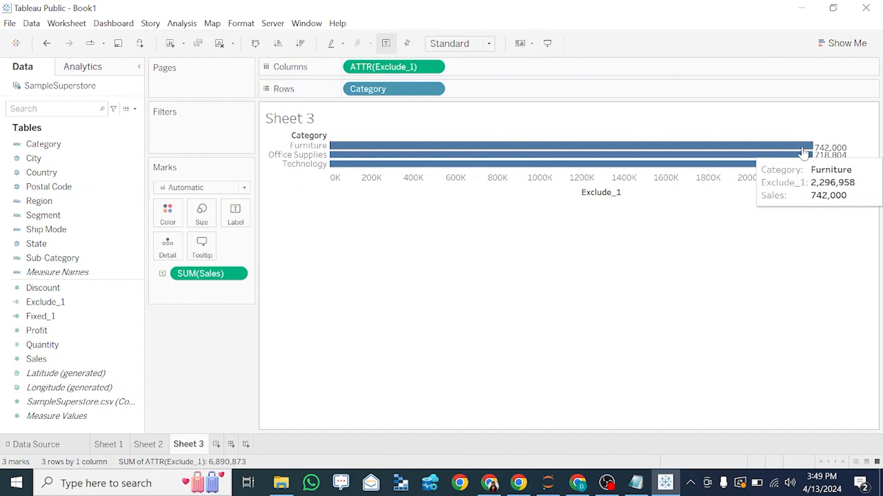
{"action": "right_click", "coordinate": [401, 66]}
{"action": "mouse_move", "coordinate": [455, 185]}
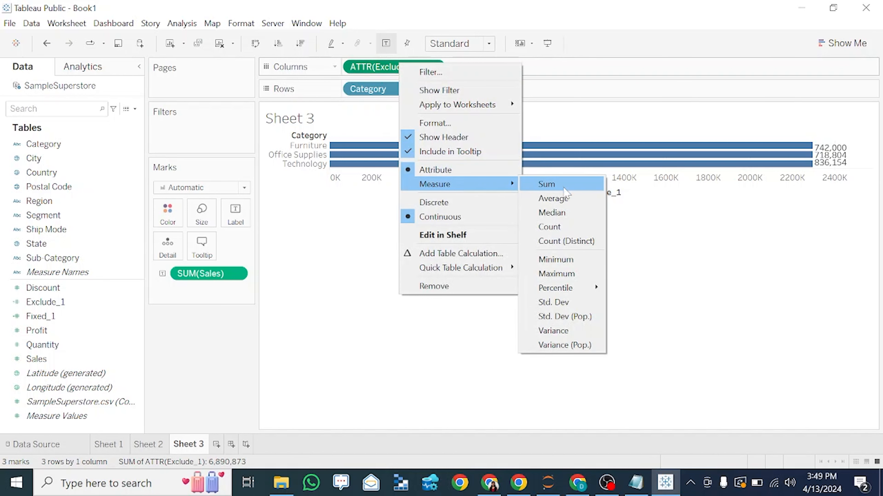
{"action": "left_click", "coordinate": [563, 260]}
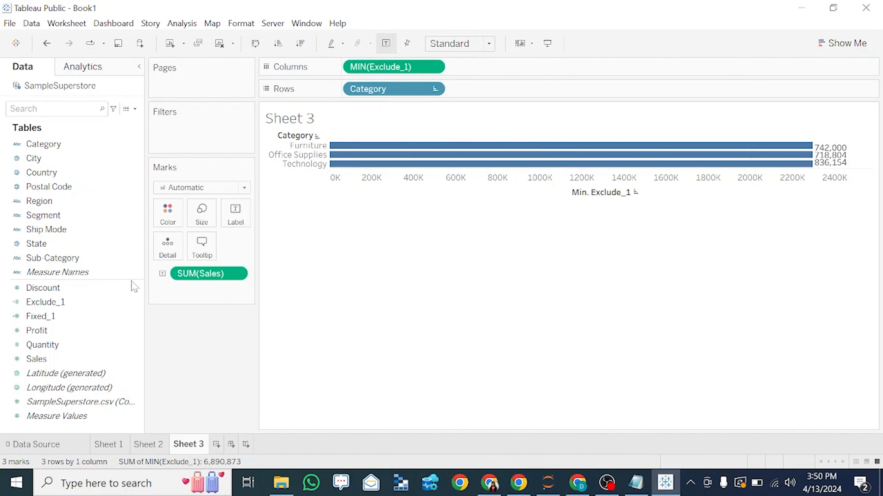
- Change the aggregation of Exclude_1 to Average and check the values of the Furniture and Office Supplies bars
{"action": "right_click", "coordinate": [416, 68]}
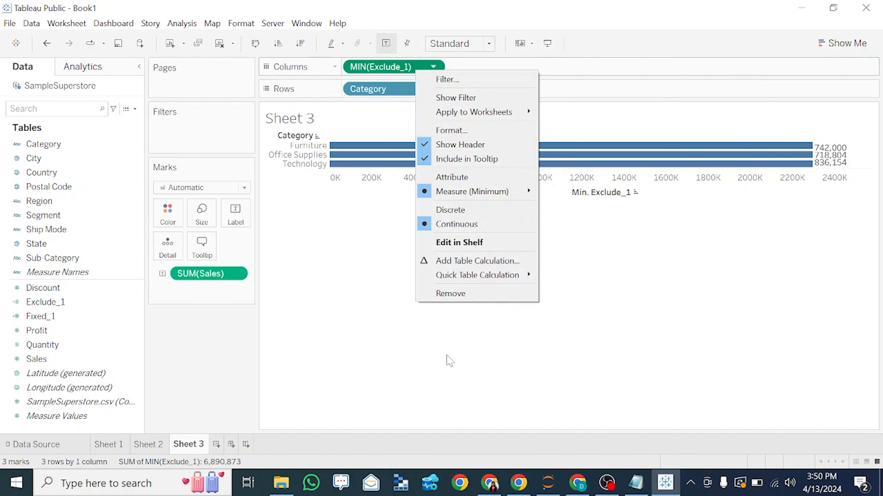
{"action": "mouse_move", "coordinate": [500, 196]}
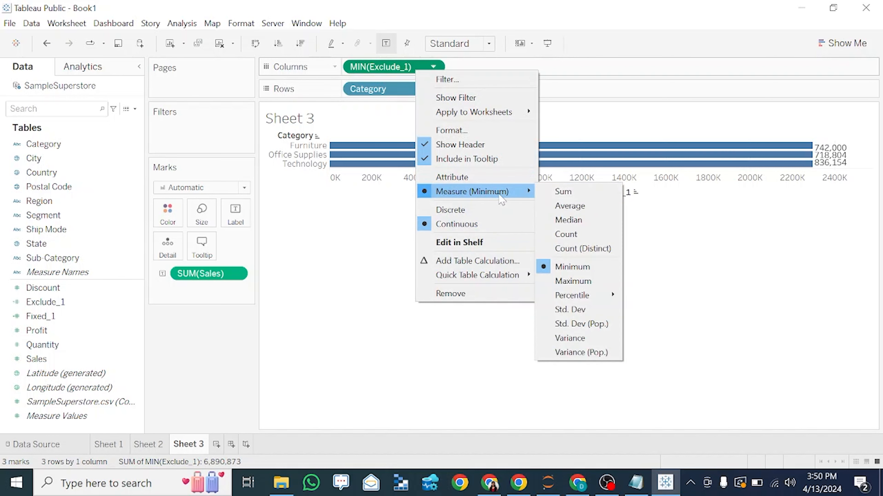
{"action": "left_click", "coordinate": [575, 204]}
{"action": "mouse_move", "coordinate": [804, 153]}
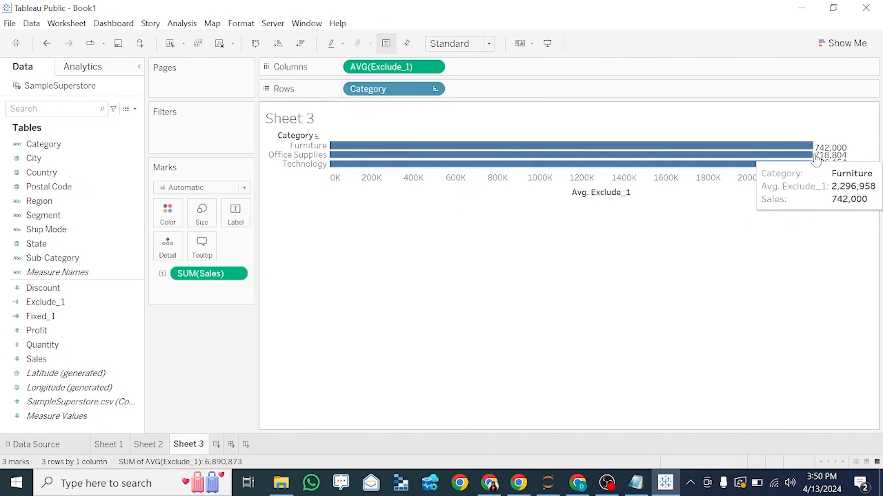
{"action": "mouse_move", "coordinate": [390, 158]}
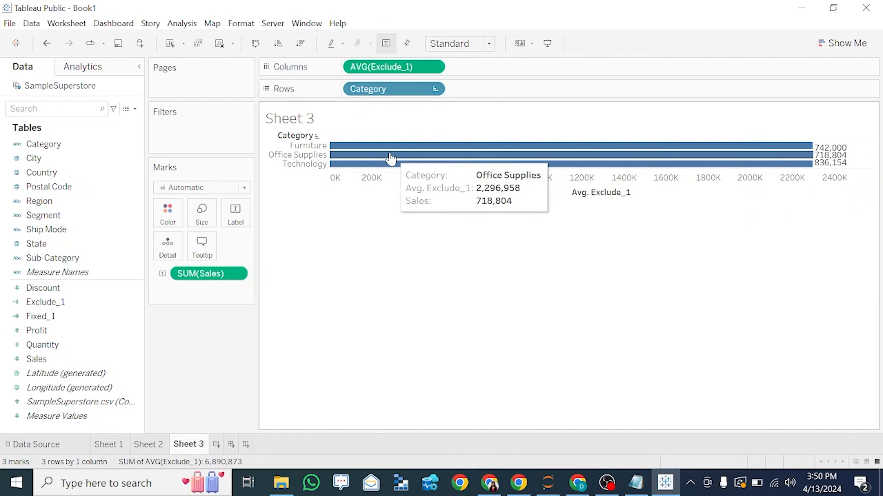
- Aggregate Exclude_1 as Maximum and sort the categories in descending order
{"action": "right_click", "coordinate": [422, 69]}
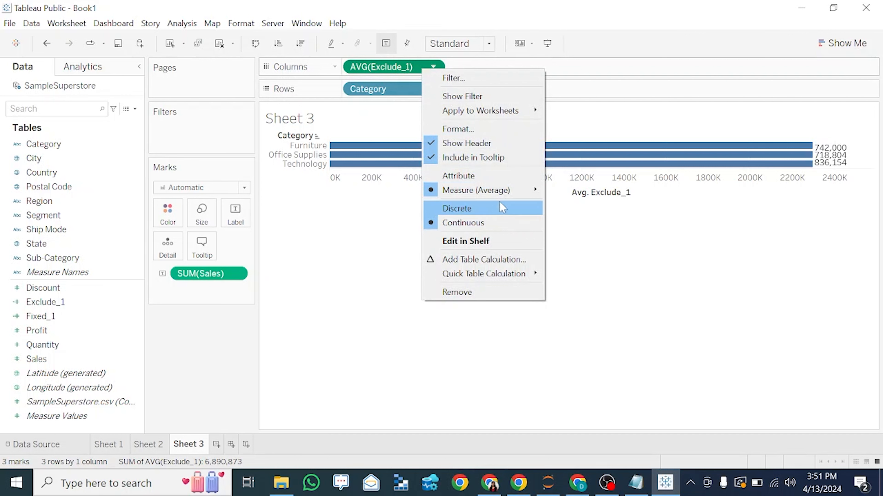
{"action": "mouse_move", "coordinate": [536, 197]}
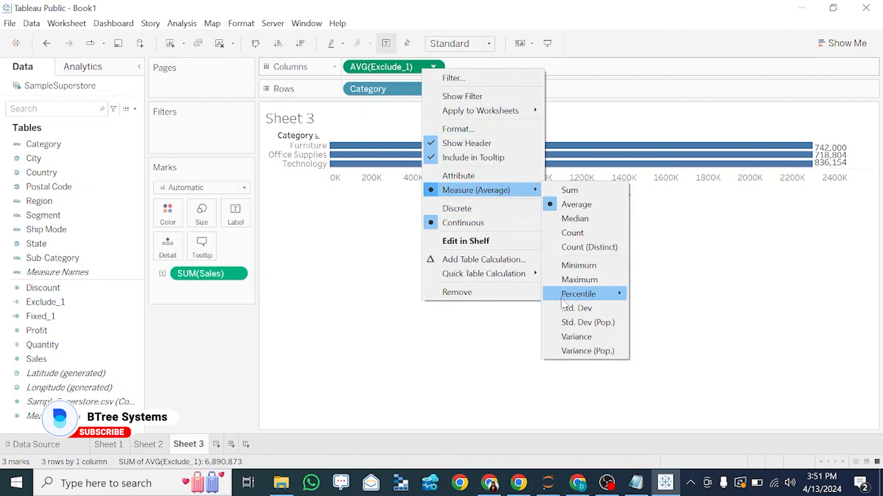
{"action": "left_click", "coordinate": [578, 280]}
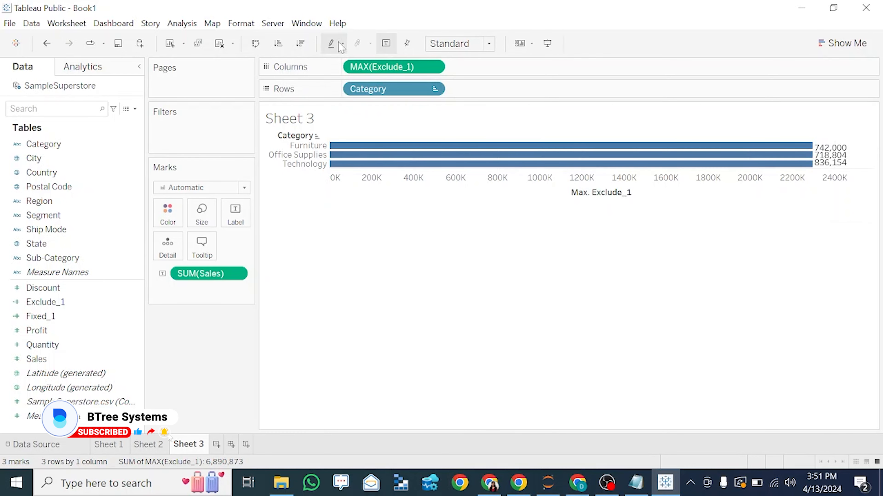
{"action": "left_click", "coordinate": [300, 45]}
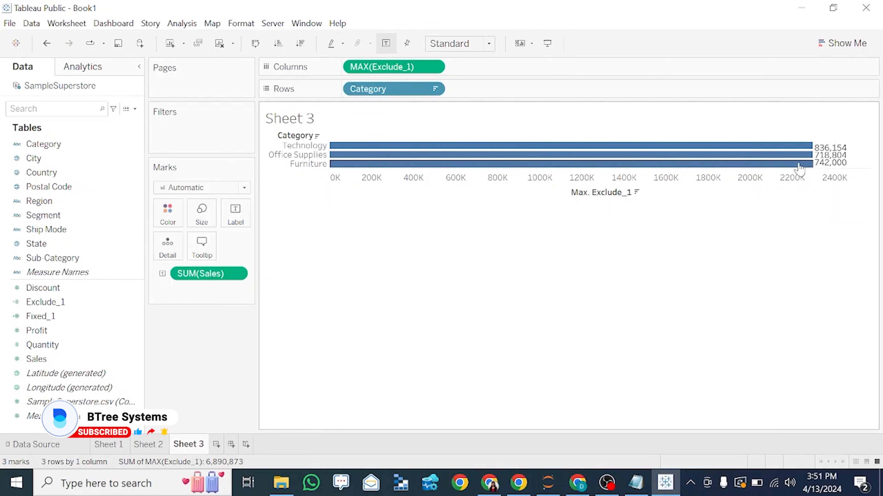
{"action": "mouse_move", "coordinate": [803, 153]}
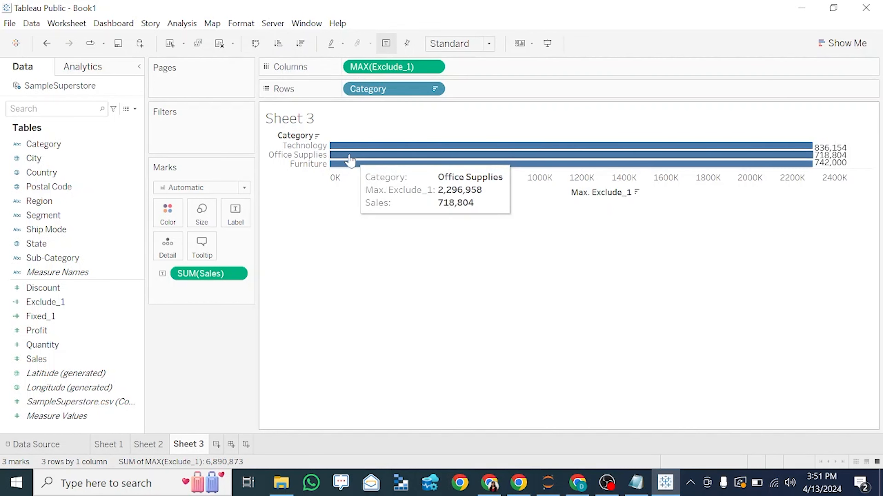
- Set the Exclude_1 aggregation to Minimum and sort the categories in ascending order
{"action": "left_click", "coordinate": [436, 67]}
{"action": "mouse_move", "coordinate": [449, 191]}
{"action": "left_click", "coordinate": [571, 265]}
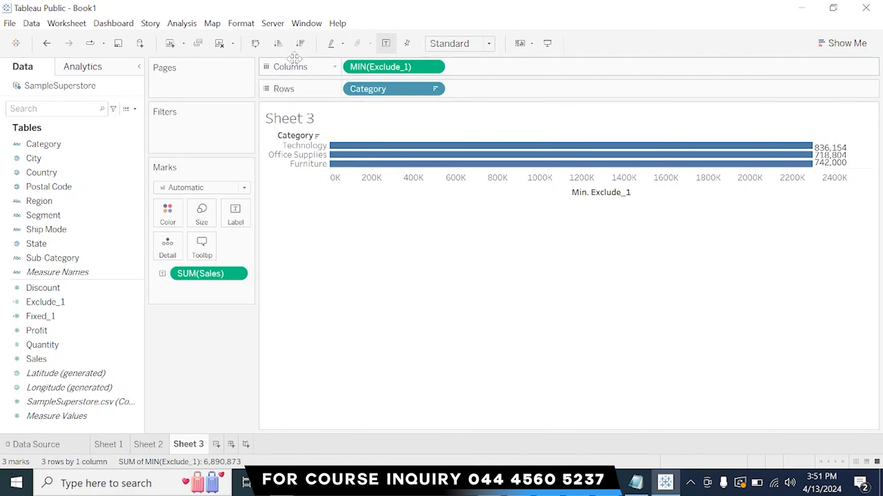
{"action": "left_click", "coordinate": [278, 43]}
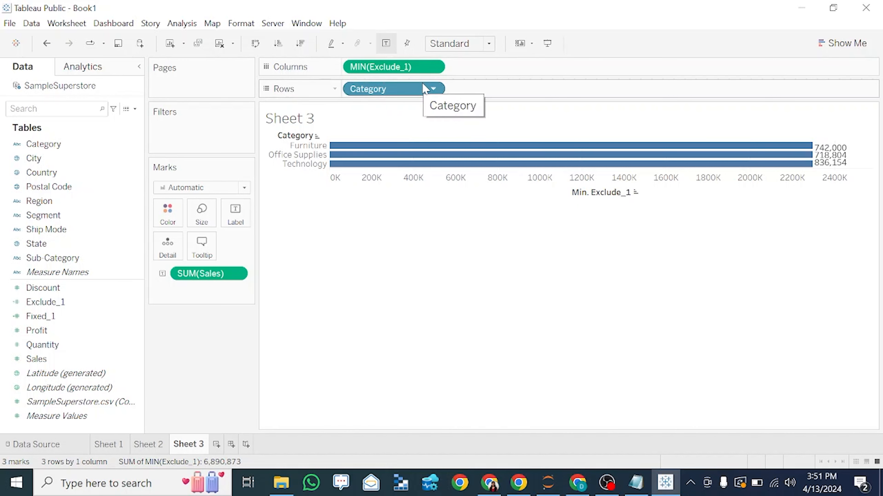
- Start a new calculated field and name it Exclude_2
{"action": "left_click", "coordinate": [135, 109]}
{"action": "left_click", "coordinate": [109, 120]}
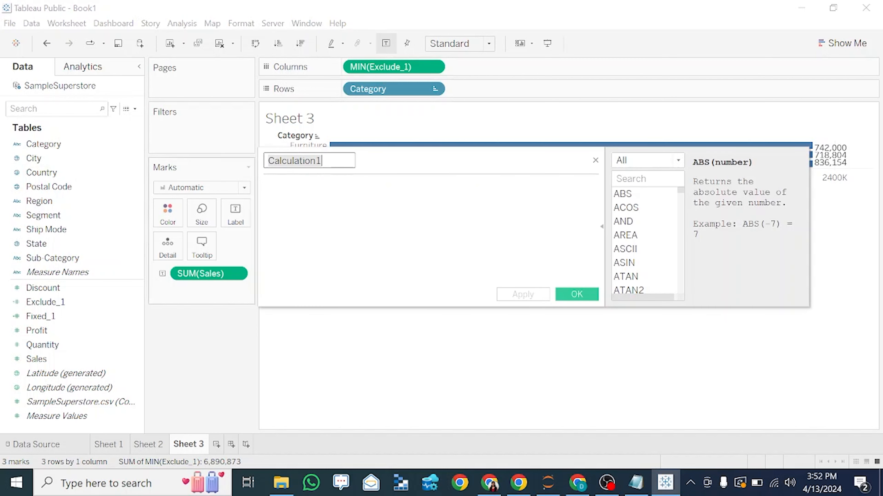
{"action": "key", "text": "Right"}
{"action": "key", "text": "BackSpace"}
{"action": "key", "text": "BackSpace"}
{"action": "key", "text": "BackSpace"}
{"action": "key", "text": "BackSpace"}
{"action": "key", "text": "BackSpace"}
{"action": "key", "text": "BackSpace"}
{"action": "key", "text": "BackSpace"}
{"action": "key", "text": "BackSpace"}
{"action": "key", "text": "BackSpace"}
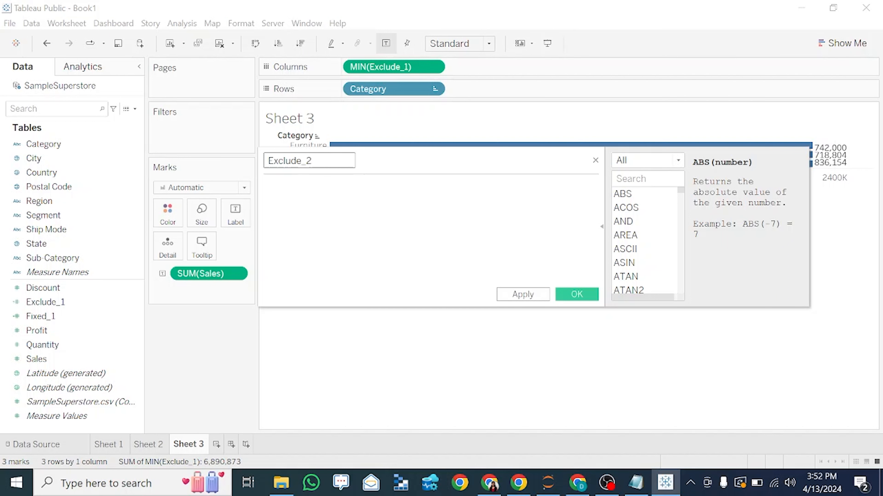
- Define Exclude_2 as {EXCLUDE [Sub-Category]:SUM([Sales])} and save the calculated field
{"action": "left_click", "coordinate": [266, 186]}
{"action": "type", "text": "{exc"}
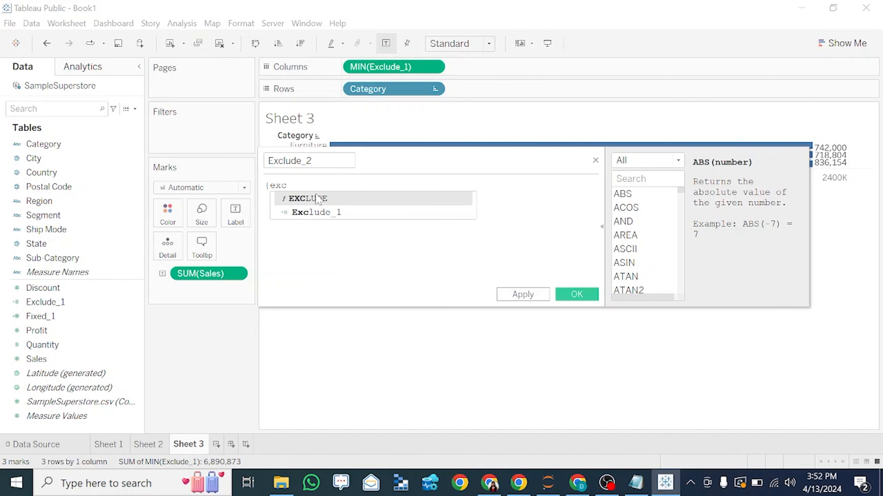
{"action": "left_click", "coordinate": [317, 198]}
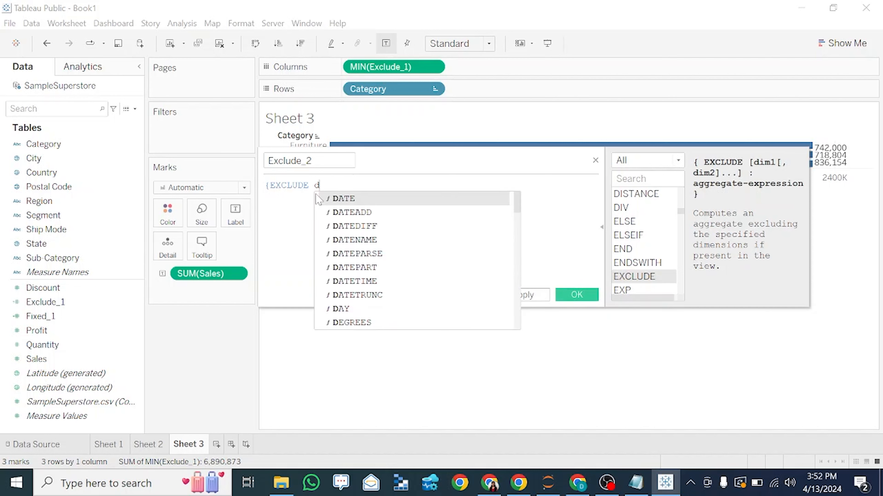
{"action": "type", "text": "su"}
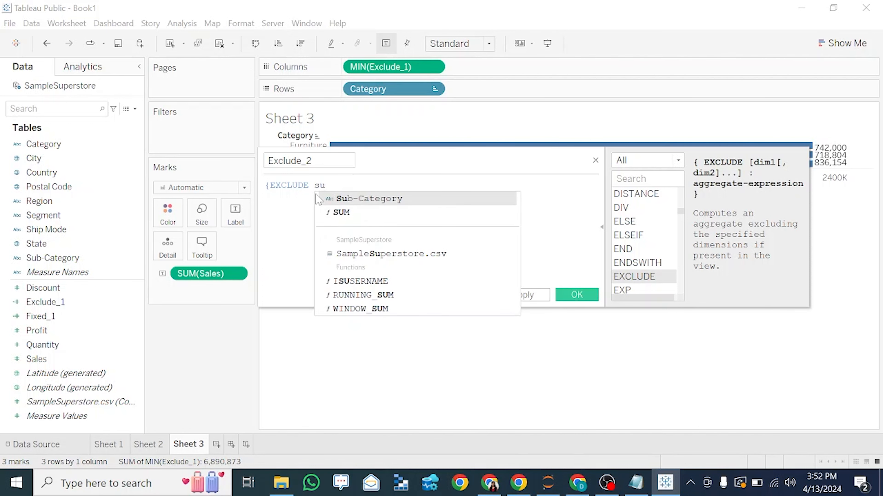
{"action": "type", "text": "b"}
{"action": "left_click", "coordinate": [317, 198]}
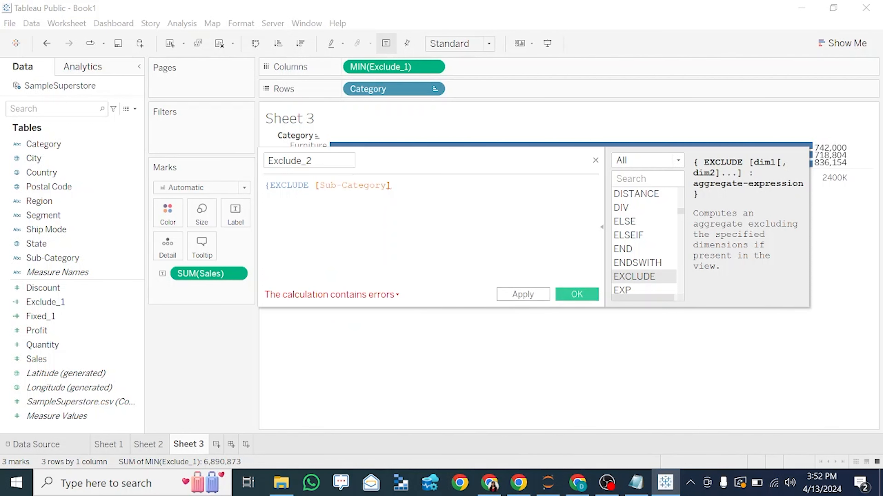
{"action": "type", "text": ":SUM([Sales])"}
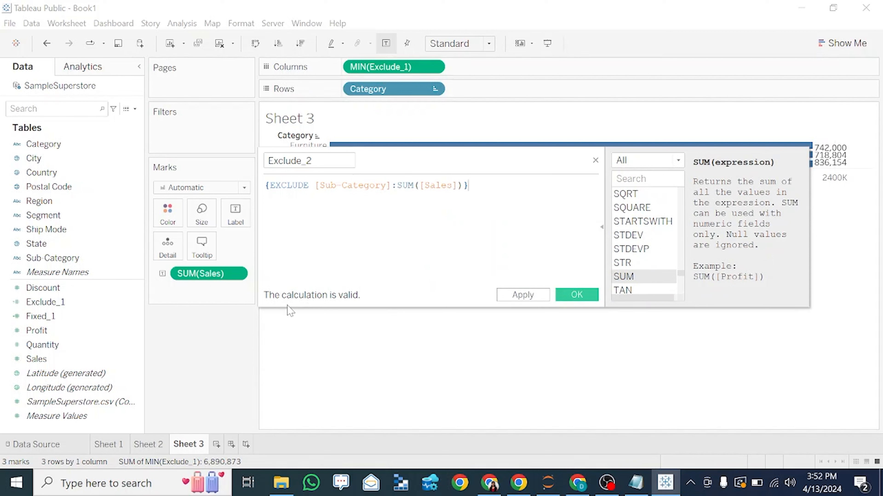
{"action": "left_click", "coordinate": [522, 295]}
{"action": "left_click", "coordinate": [586, 295]}
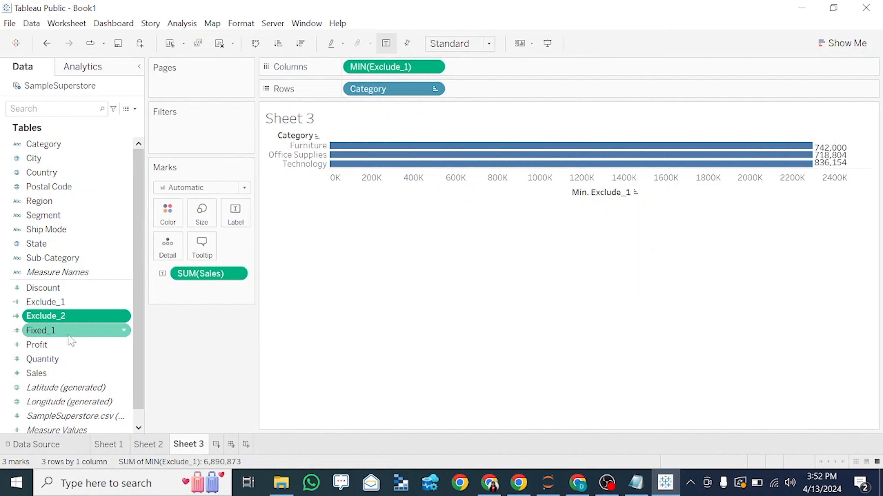
- Add Sub-Category after Category on the rows and place Exclude_2 beside Exclude_1 on the columns
{"action": "left_click_drag", "start_coordinate": [80, 322], "coordinate": [512, 82]}
{"action": "left_click_drag", "start_coordinate": [514, 87], "coordinate": [31, 315]}
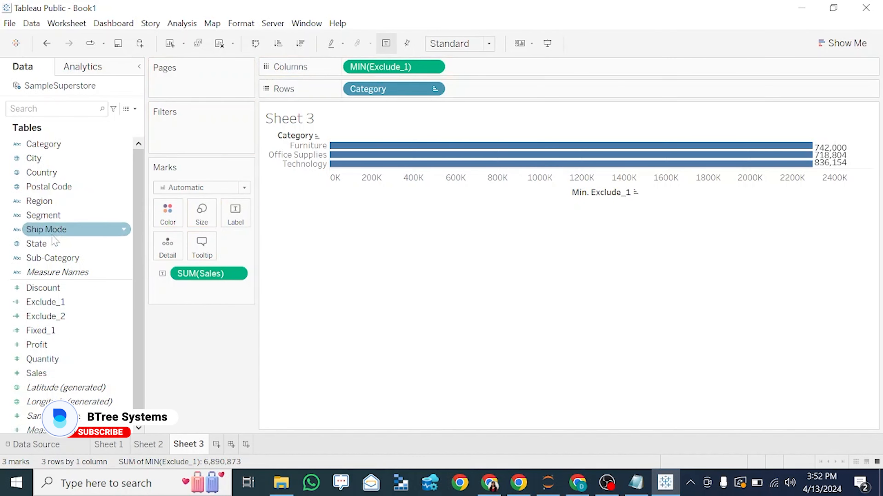
{"action": "left_click_drag", "start_coordinate": [59, 258], "coordinate": [479, 89]}
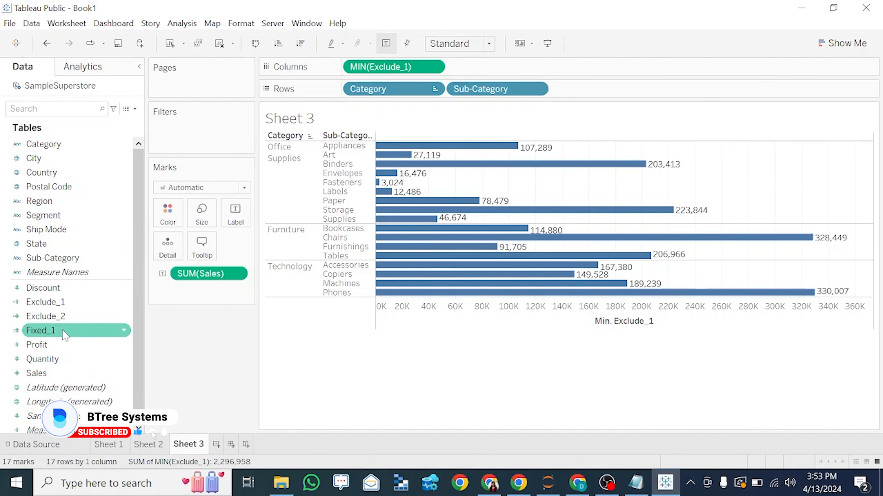
{"action": "left_click_drag", "start_coordinate": [63, 316], "coordinate": [521, 68]}
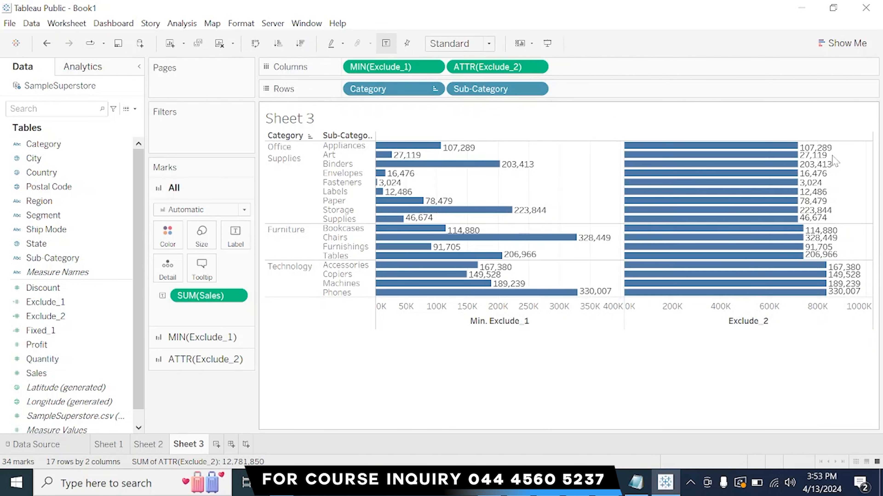
- Compare the Exclude_1 and Exclude_2 values on the Office Supplies bars, including the Art and Appliances sub-categories
{"action": "mouse_move", "coordinate": [772, 152]}
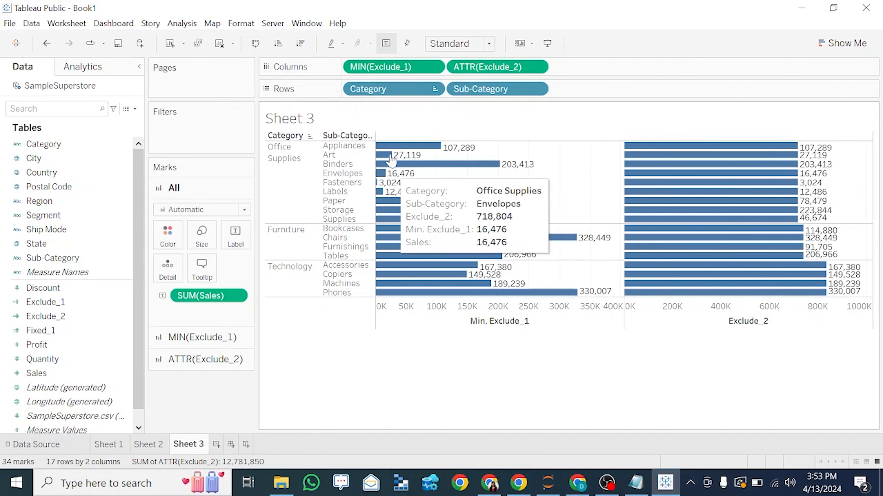
{"action": "mouse_move", "coordinate": [395, 150]}
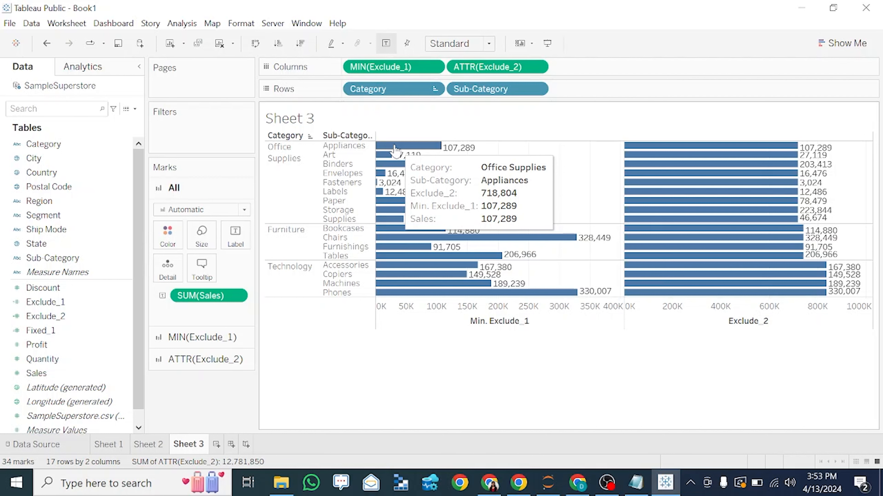
{"action": "left_click", "coordinate": [784, 156]}
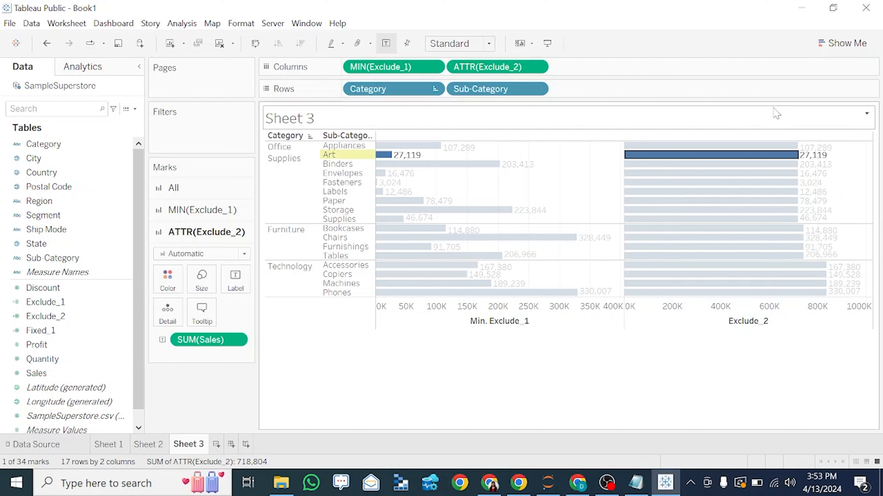
{"action": "left_click", "coordinate": [765, 124]}
{"action": "mouse_move", "coordinate": [653, 494]}
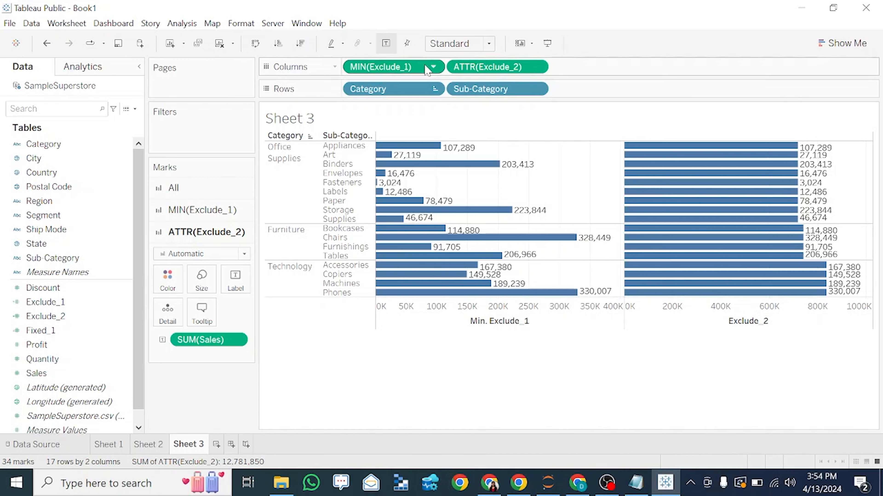
- Start a new calculated field and name it Fixed_2
{"action": "left_click", "coordinate": [135, 110]}
{"action": "left_click", "coordinate": [115, 121]}
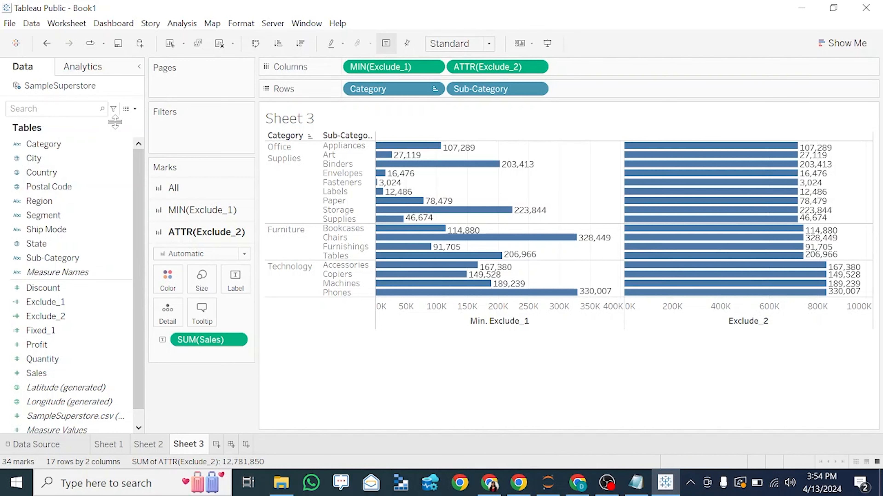
{"action": "left_click", "coordinate": [322, 161]}
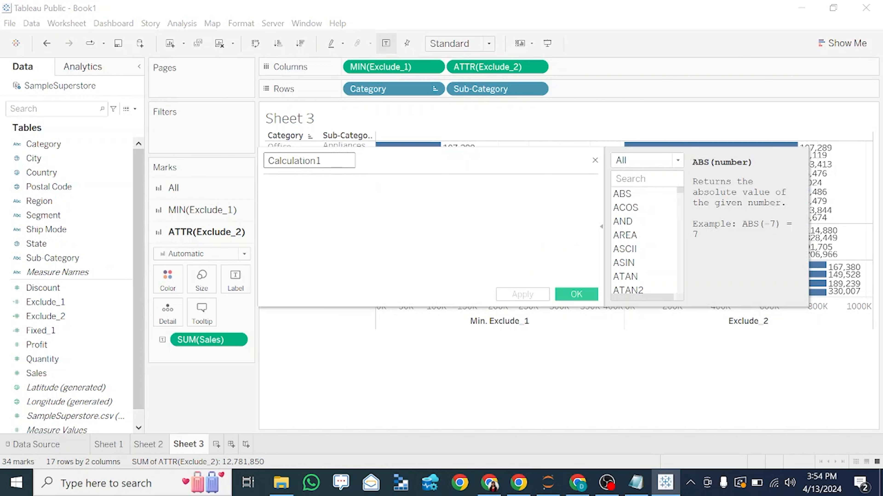
{"action": "key", "text": "BackSpace"}
{"action": "key", "text": "BackSpace"}
{"action": "key", "text": "BackSpace"}
{"action": "key", "text": "BackSpace"}
{"action": "key", "text": "BackSpace"}
{"action": "key", "text": "BackSpace"}
{"action": "key", "text": "BackSpace"}
{"action": "key", "text": "BackSpace"}
{"action": "key", "text": "BackSpace"}
{"action": "key", "text": "BackSpace"}
{"action": "key", "text": "BackSpace"}
{"action": "key", "text": "BackSpace"}
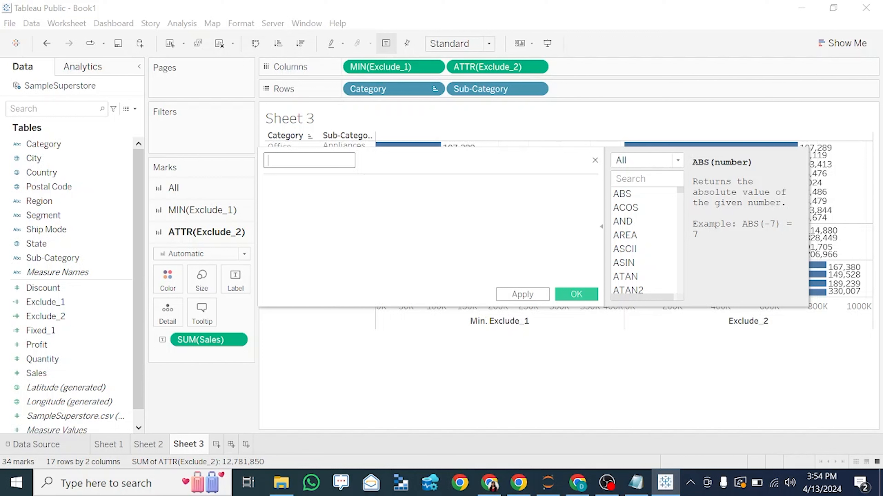
{"action": "type", "text": "Fixed_2"}
- Define Fixed_2 as {FIXED [Category],[Ship Mode]:SUM([Sales])} and save the calculated field
{"action": "key", "text": "Tab"}
{"action": "type", "text": "{FIXED"}
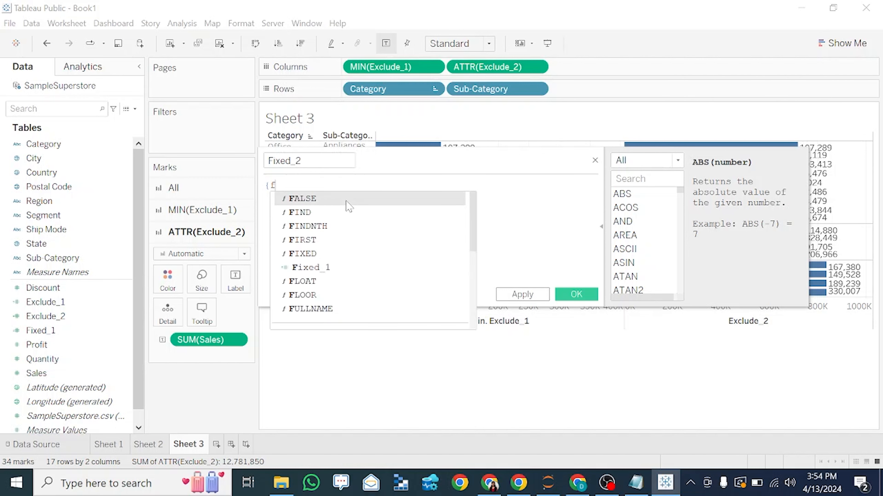
{"action": "key", "text": "Return"}
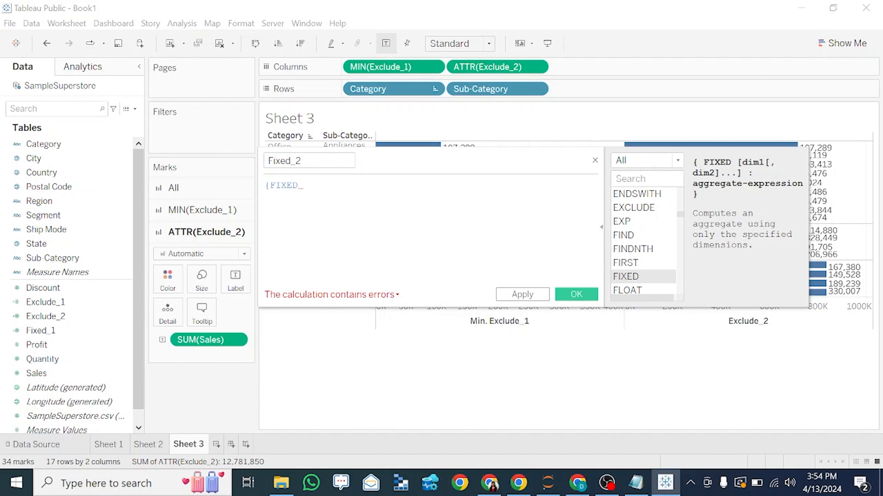
{"action": "type", "text": "cat"}
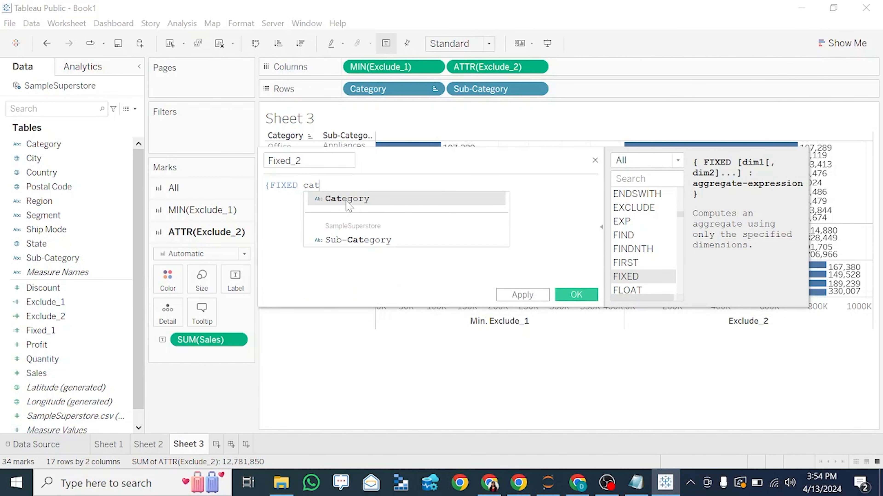
{"action": "key", "text": "Return"}
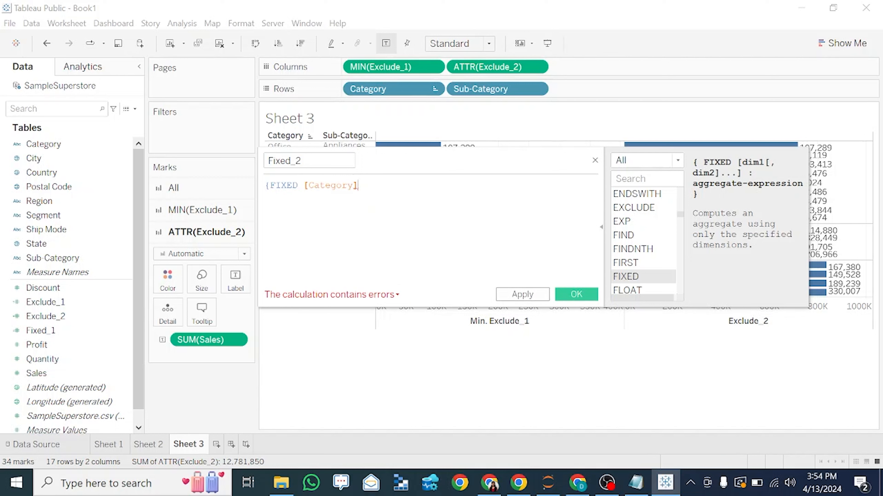
{"action": "type", "text": ","}
{"action": "type", "text": "shi"}
{"action": "key", "text": "Return"}
{"action": "type", "text": ":sum"}
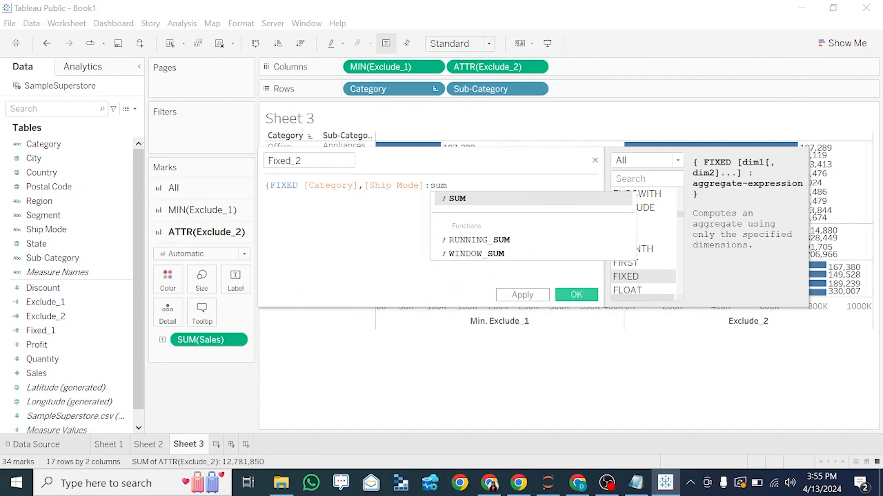
{"action": "key", "text": "Return"}
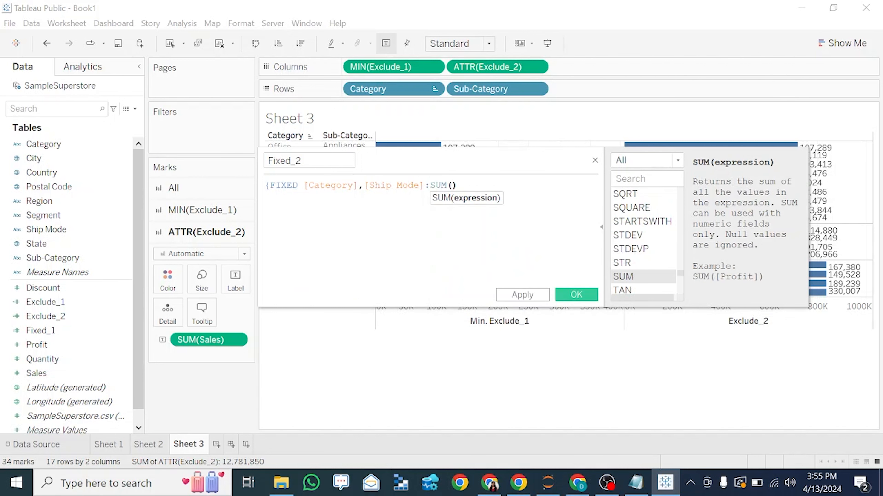
{"action": "type", "text": "sa"}
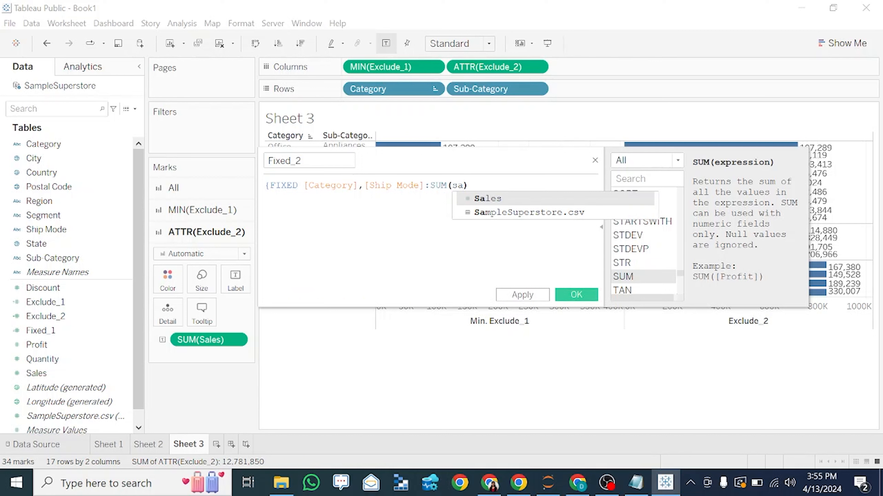
{"action": "key", "text": "Return"}
{"action": "type", "text": "}"}
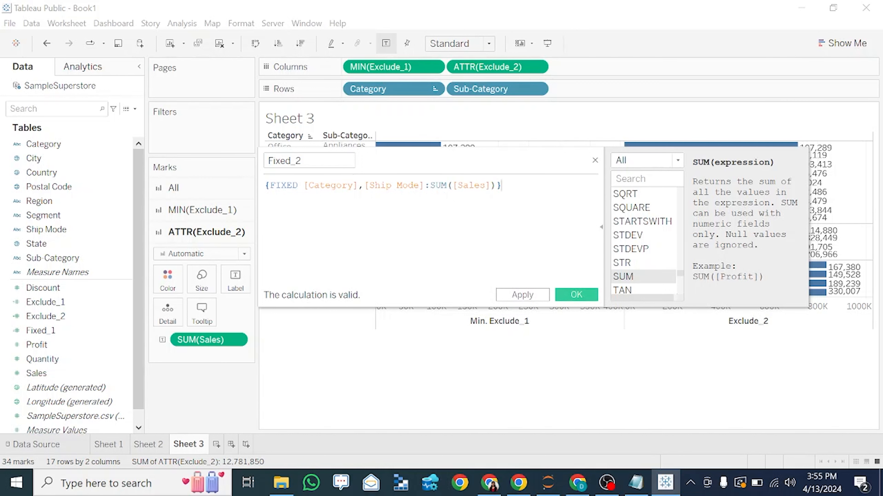
{"action": "left_click_drag", "start_coordinate": [407, 185], "coordinate": [303, 185]}
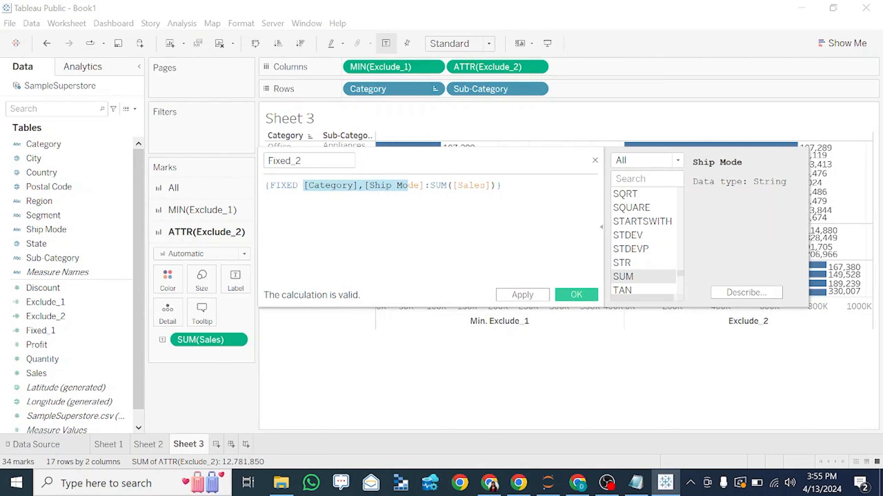
{"action": "left_click_drag", "start_coordinate": [419, 185], "coordinate": [502, 186]}
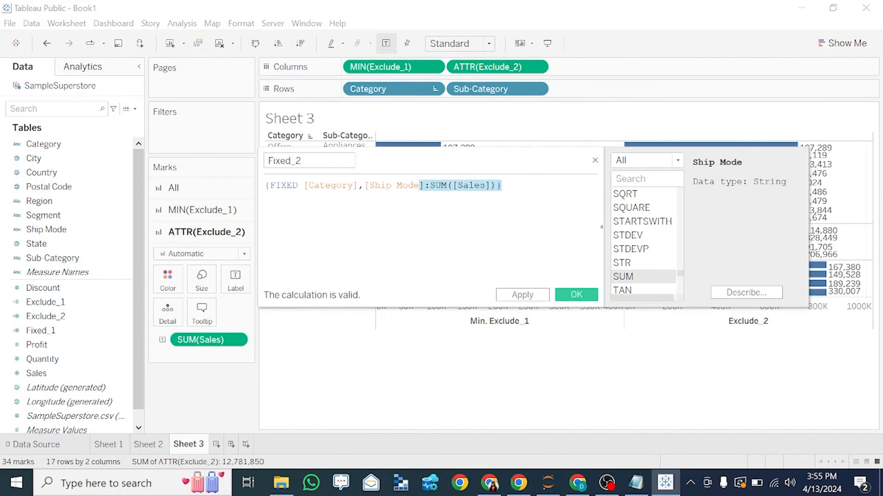
{"action": "left_click", "coordinate": [576, 295]}
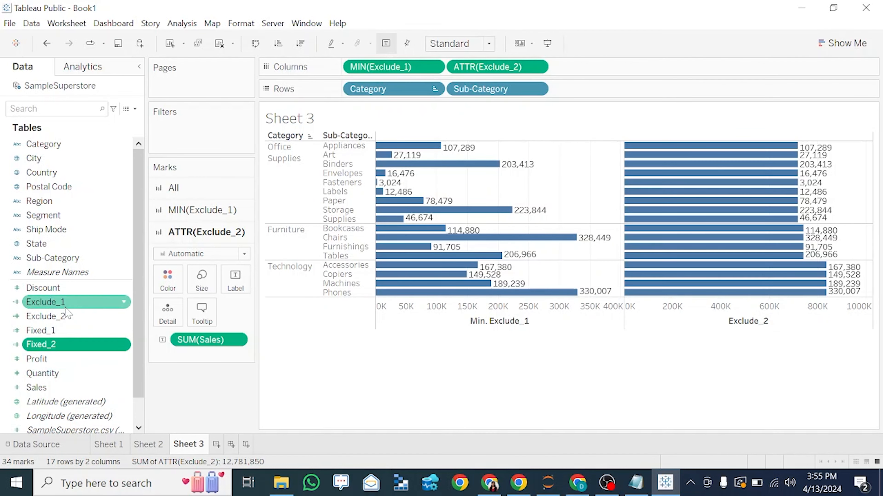
- Place Fixed_2 on the columns after Exclude_2 in Sheet 3 and after the maximum of Sales in Sheet 2
{"action": "left_click_drag", "start_coordinate": [56, 344], "coordinate": [601, 68]}
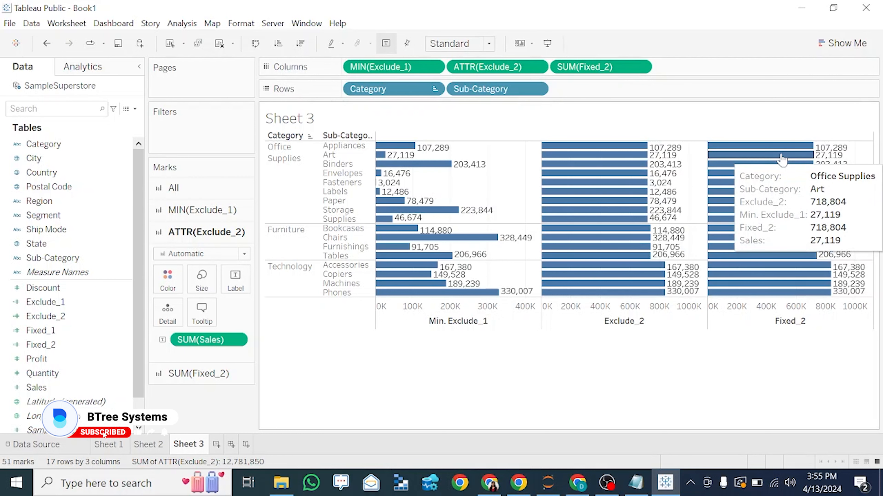
{"action": "left_click", "coordinate": [149, 445]}
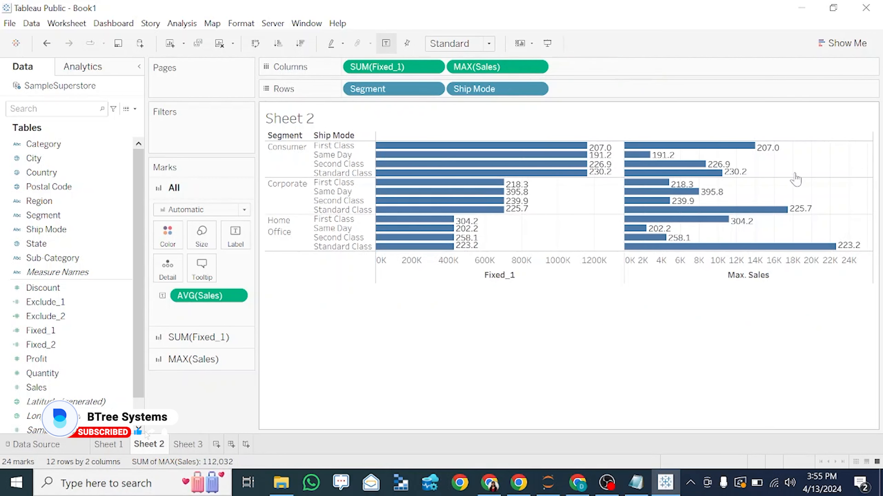
{"action": "left_click_drag", "start_coordinate": [46, 355], "coordinate": [587, 67]}
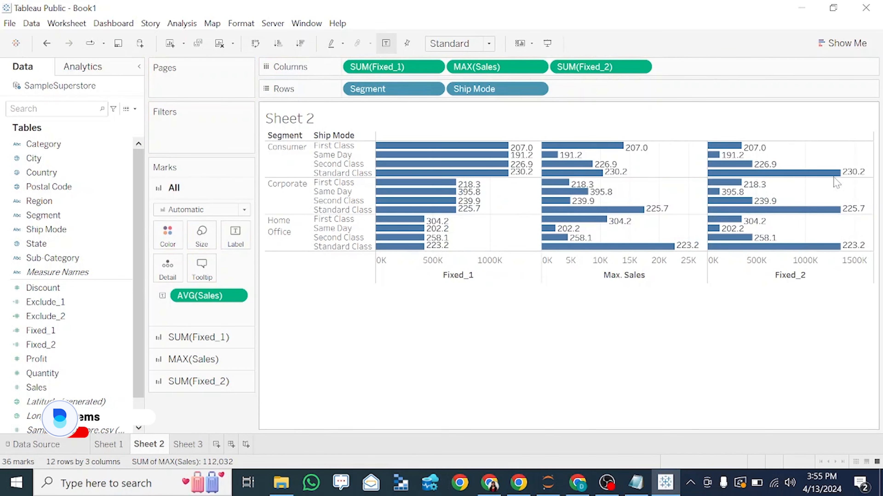
{"action": "mouse_move", "coordinate": [733, 201]}
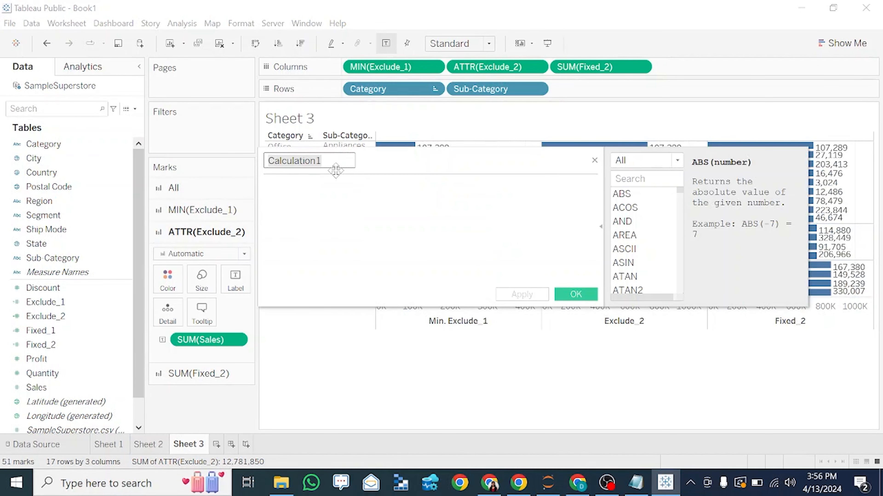
- On Sheet 3, start another calculated field and name it Fixed_3
{"action": "key", "text": "BackSpace"}
{"action": "type", "text": "fixed"}
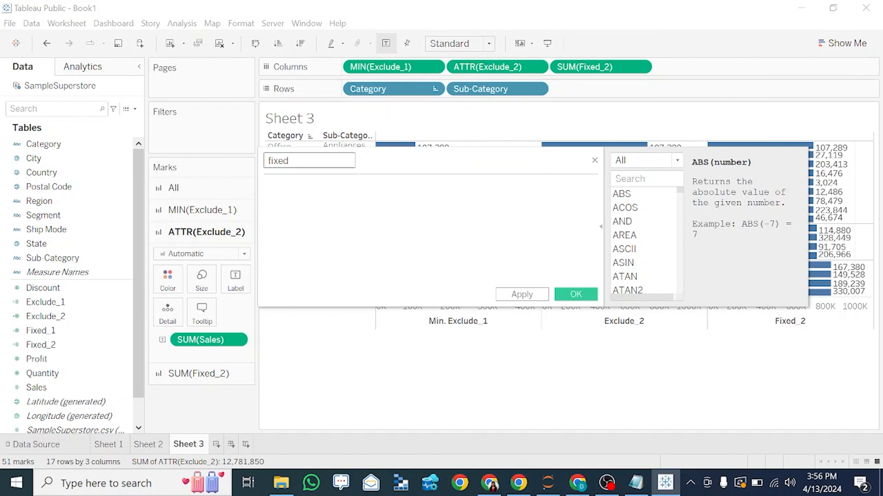
{"action": "key", "text": "BackSpace"}
{"action": "key", "text": "BackSpace"}
{"action": "key", "text": "BackSpace"}
{"action": "key", "text": "BackSpace"}
{"action": "key", "text": "BackSpace"}
{"action": "type", "text": "Fixed_3"}
- Write the Fixed_3 formula as a fixed expression over Segment and Category that returns SUM([Sales])
{"action": "left_click", "coordinate": [265, 185]}
{"action": "type", "text": "{fixed"}
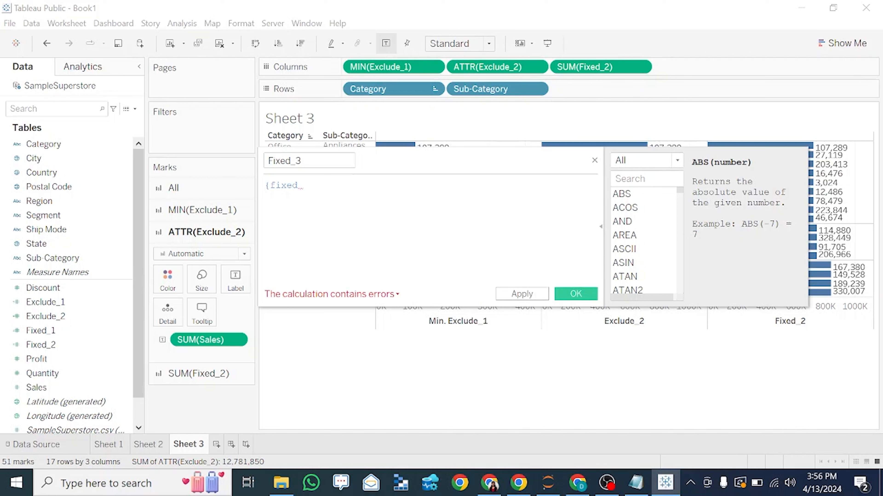
{"action": "type", "text": "s"}
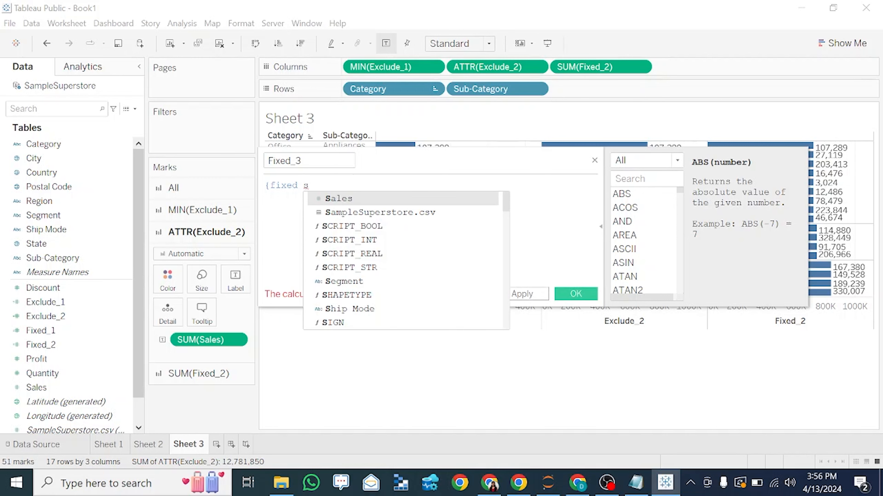
{"action": "type", "text": "eg"}
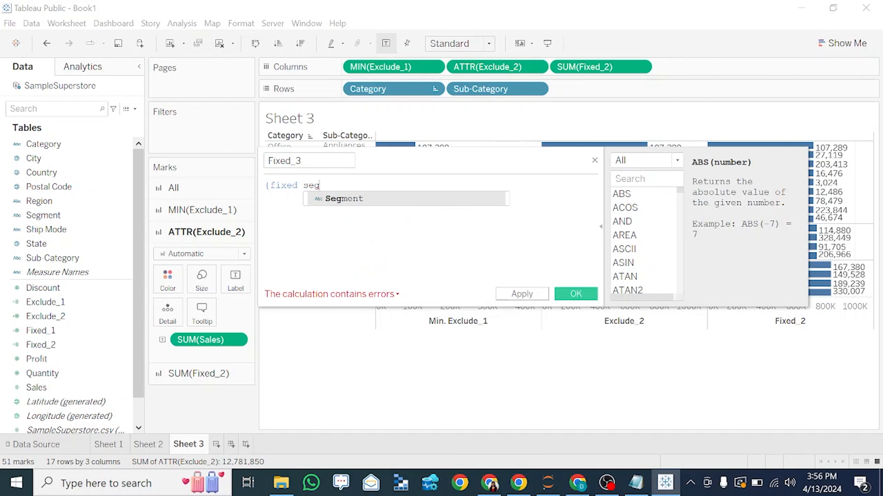
{"action": "key", "text": "Return"}
{"action": "type", "text": "cat"}
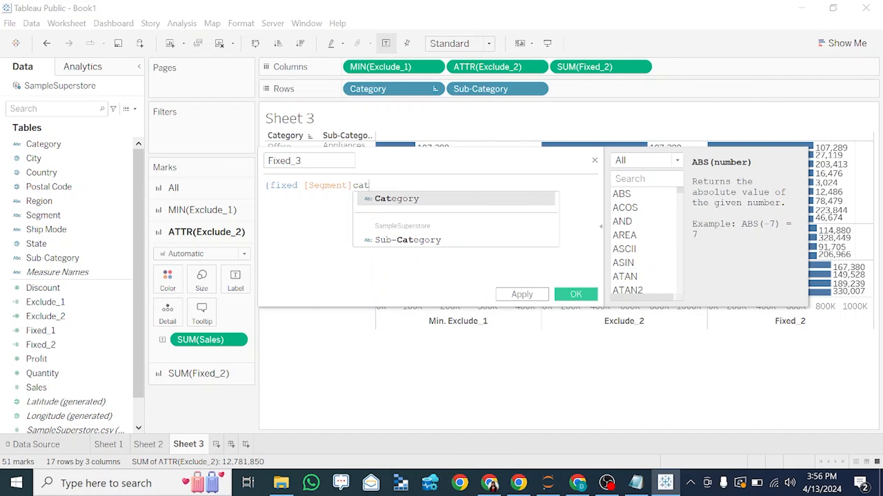
{"action": "key", "text": "Return"}
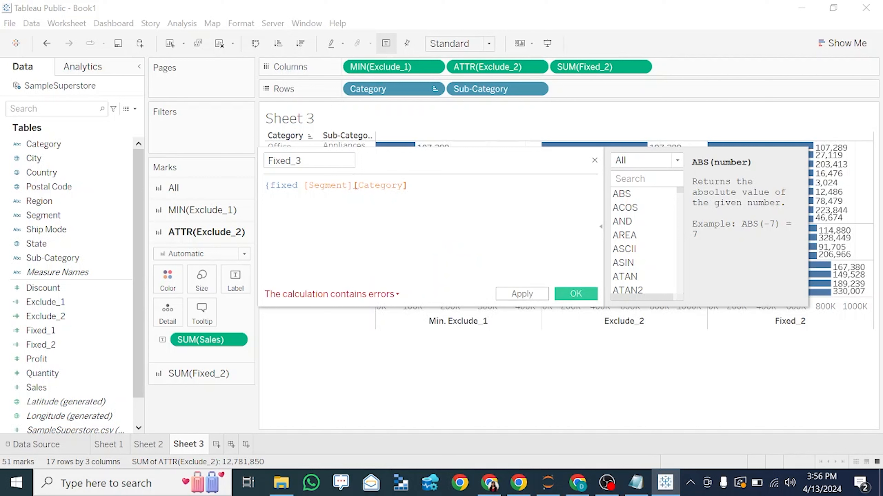
{"action": "type", "text": ":sum"}
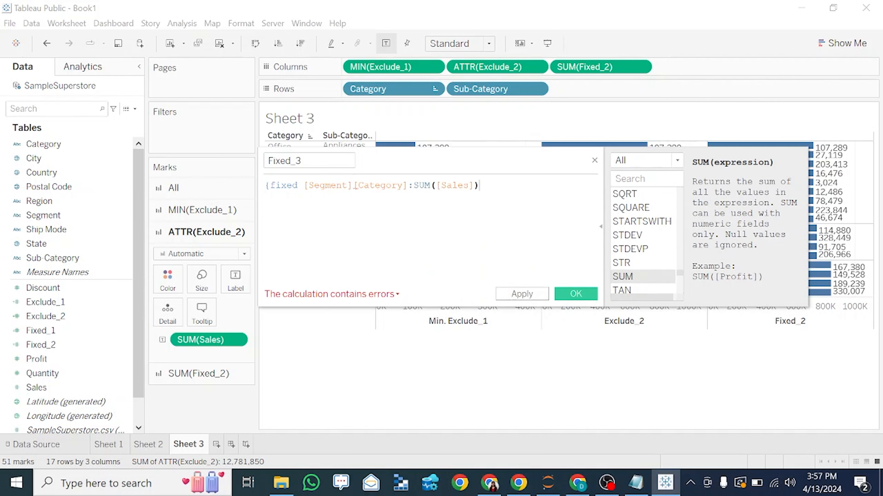
{"action": "type", "text": "}"}
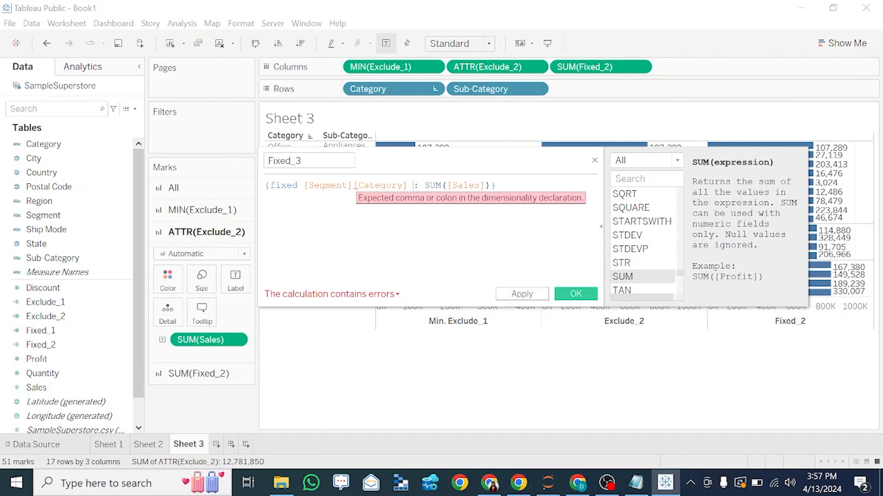
- Separate Segment and Category with a comma, add [Ship Mode] as the third fixed dimension, and apply the Fixed_3 calculation
{"action": "type", "text": ","}
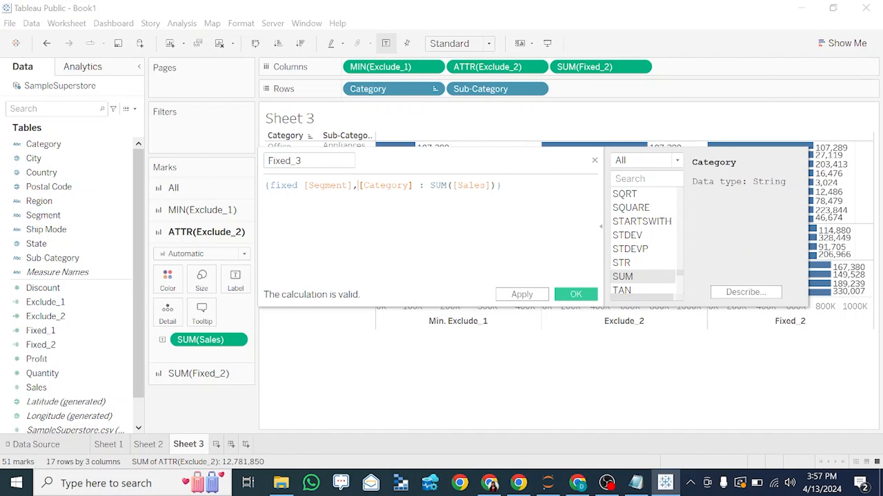
{"action": "type", "text": ","}
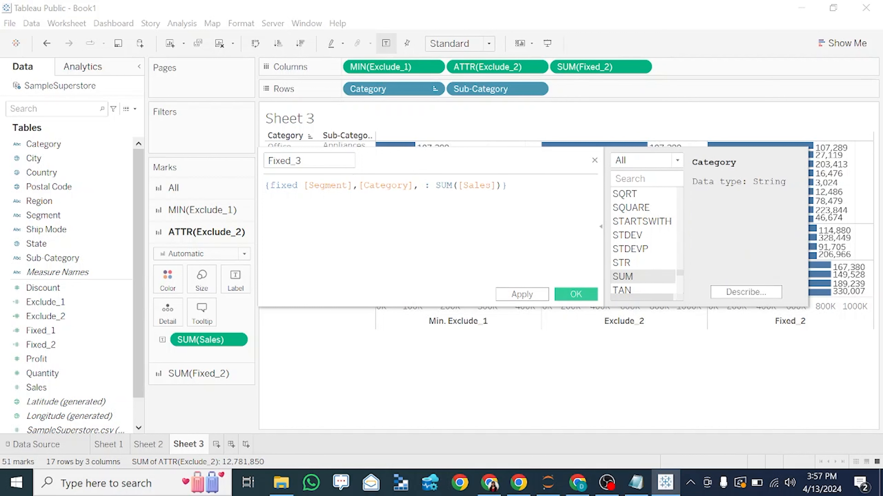
{"action": "type", "text": "[sh"}
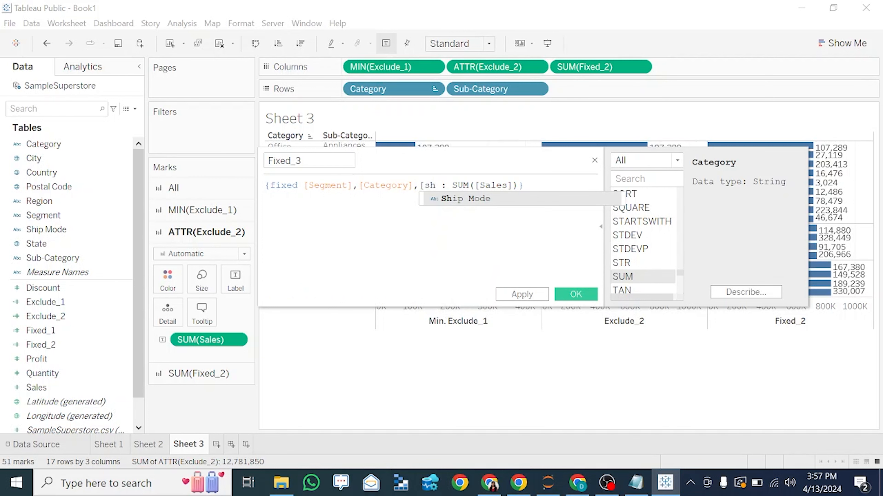
{"action": "key", "text": "Return"}
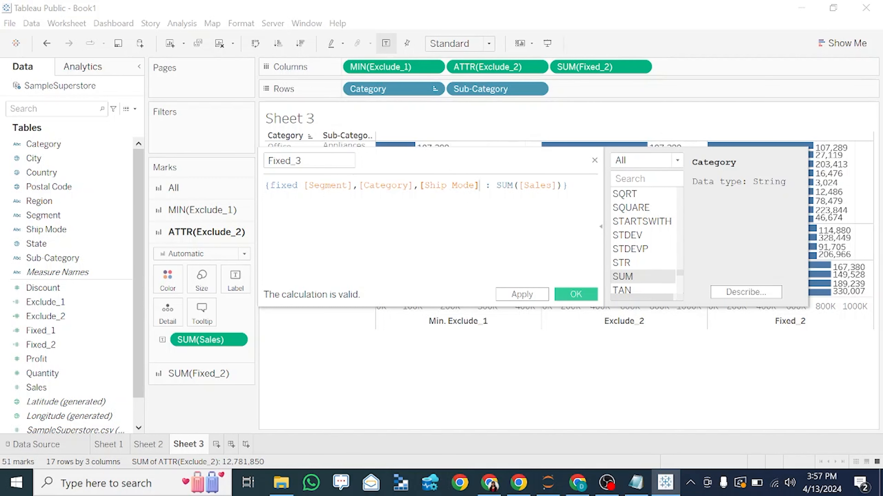
{"action": "left_click", "coordinate": [522, 295]}
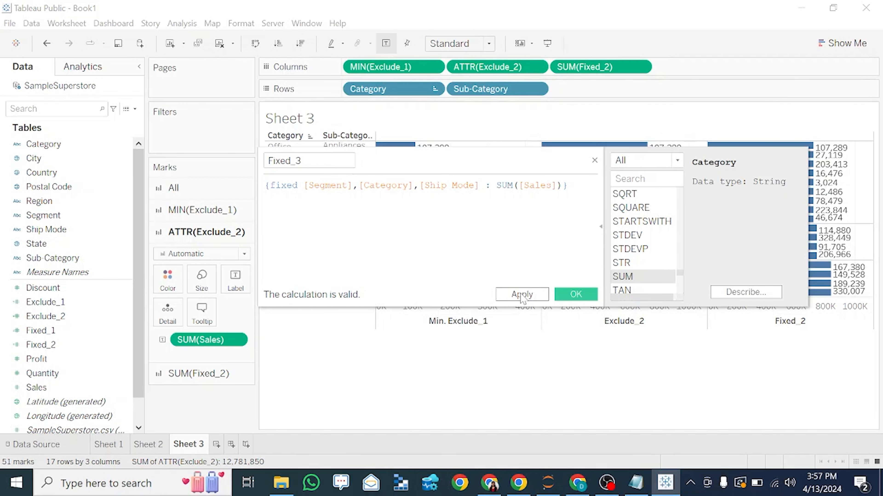
- Confirm the Fixed_3 calculation, and place Category and Ship Mode on the columns of a new worksheet
{"action": "left_click", "coordinate": [575, 295]}
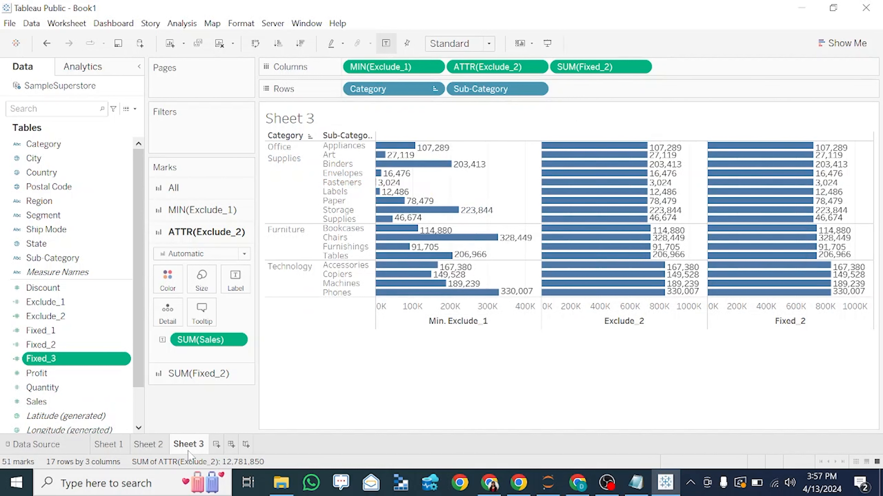
{"action": "left_click", "coordinate": [216, 444]}
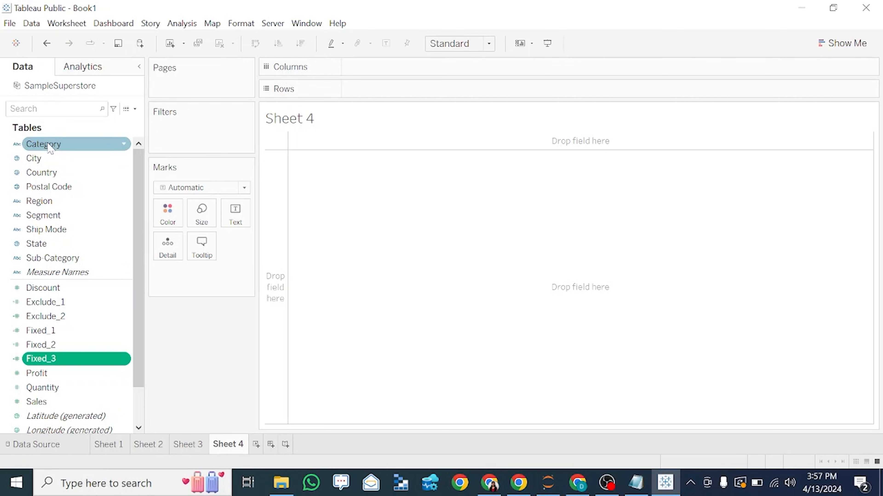
{"action": "left_click_drag", "start_coordinate": [49, 148], "coordinate": [368, 68]}
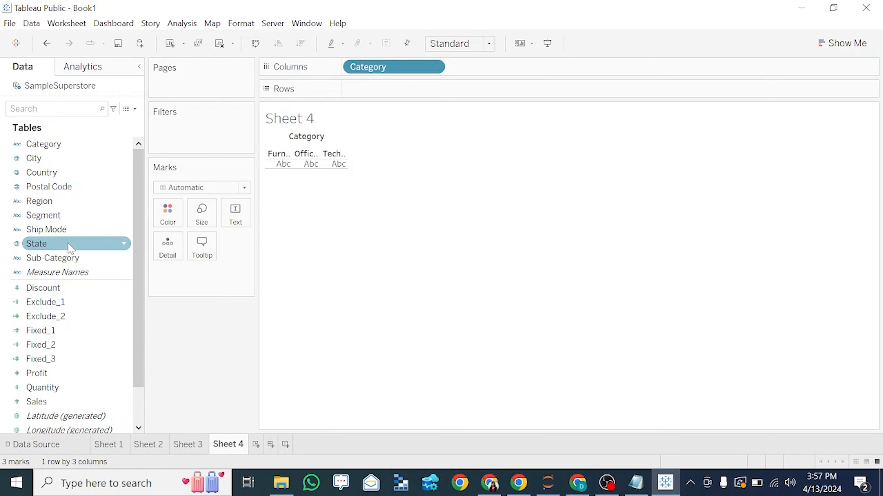
{"action": "left_click_drag", "start_coordinate": [69, 230], "coordinate": [483, 71]}
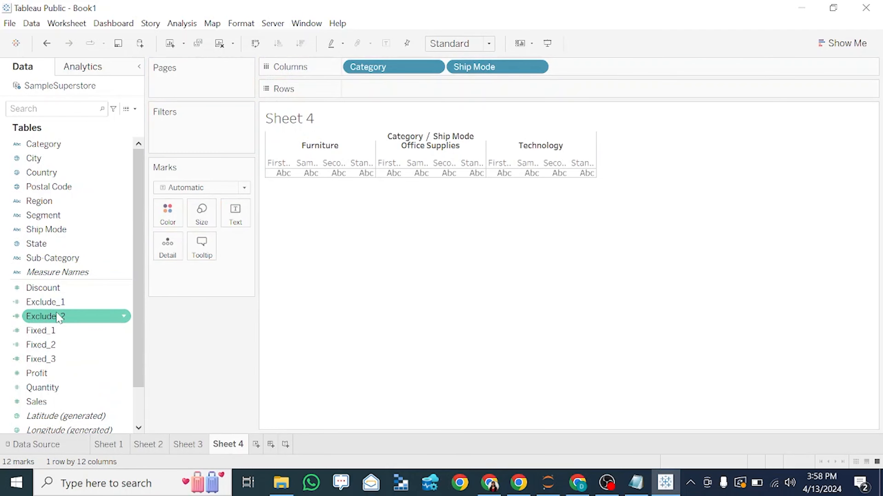
- Review the formula of the Fixed_3 calculated field and close it without changes
{"action": "right_click", "coordinate": [61, 362]}
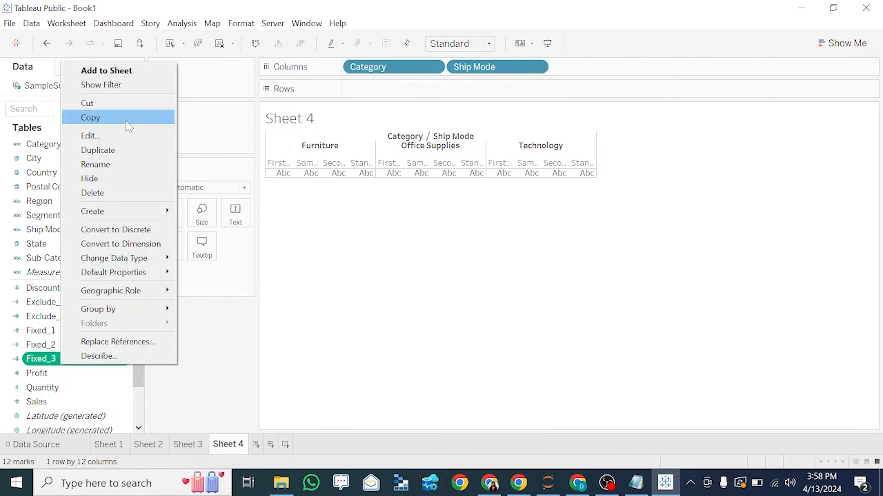
{"action": "left_click", "coordinate": [124, 136]}
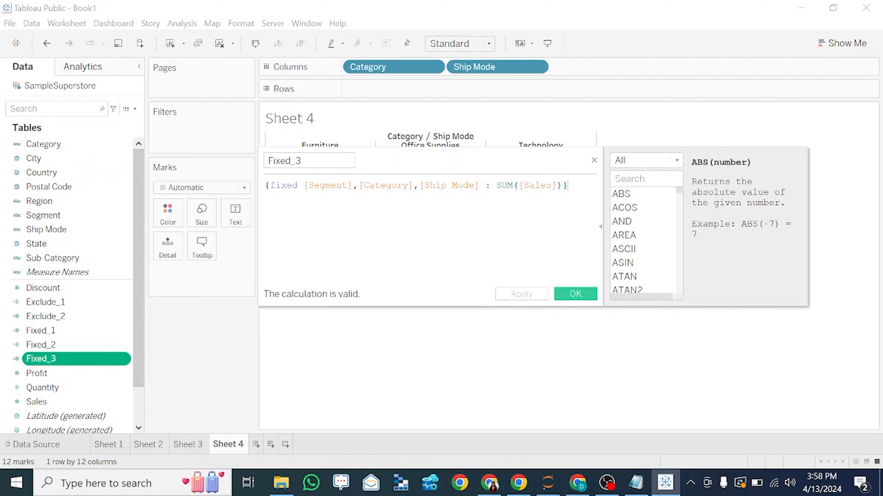
{"action": "left_click", "coordinate": [572, 295]}
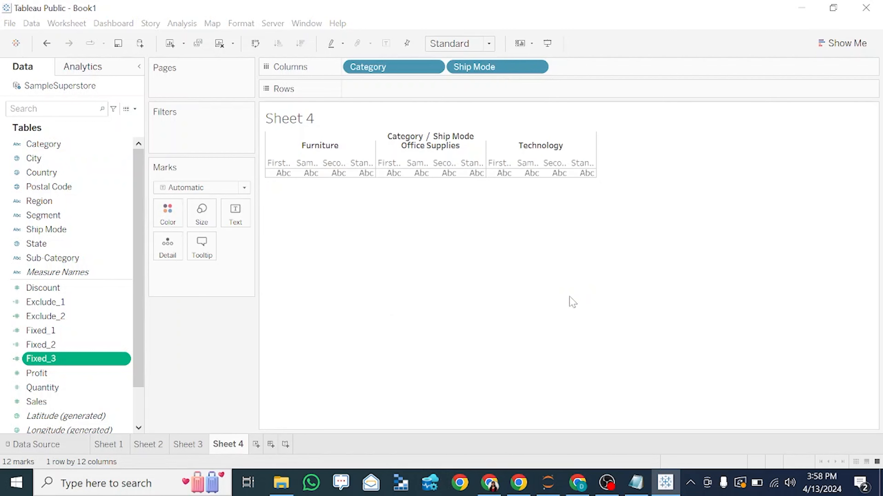
- Add Segment after Ship Mode on the columns and swap all three dimensions onto the rows
{"action": "left_click_drag", "start_coordinate": [48, 216], "coordinate": [579, 78]}
{"action": "left_click", "coordinate": [255, 45]}
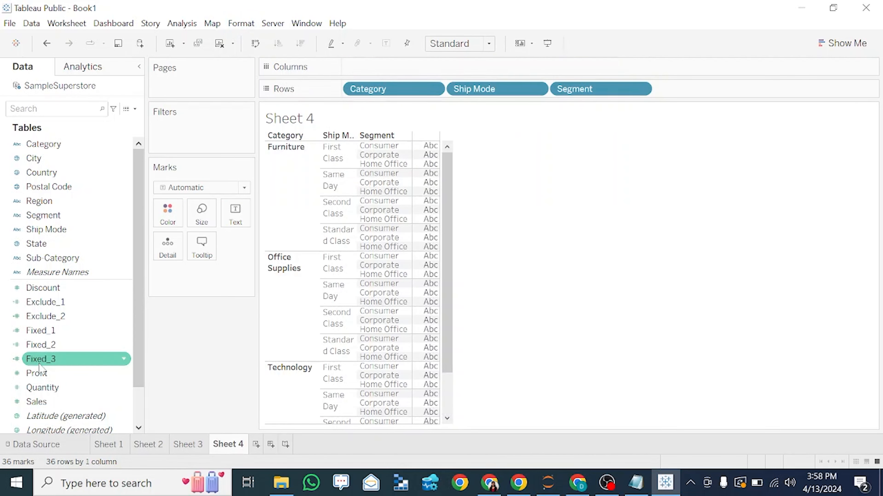
- Show Sales as values in the Sheet 4 table and place Fixed_3 on the columns
{"action": "left_click_drag", "start_coordinate": [49, 403], "coordinate": [422, 187]}
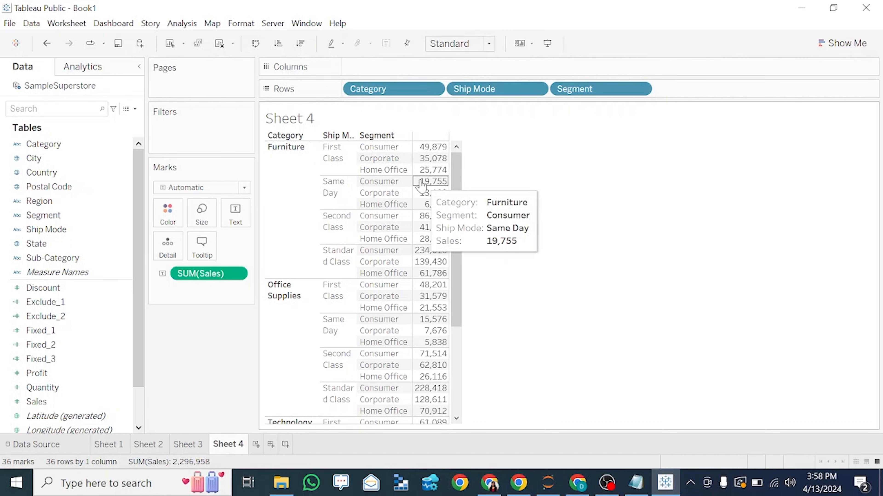
{"action": "mouse_move", "coordinate": [436, 153]}
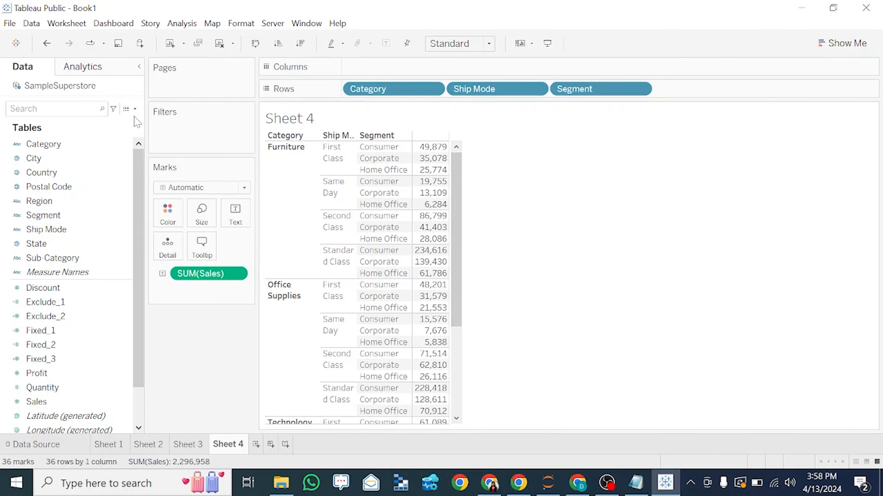
{"action": "left_click", "coordinate": [134, 109]}
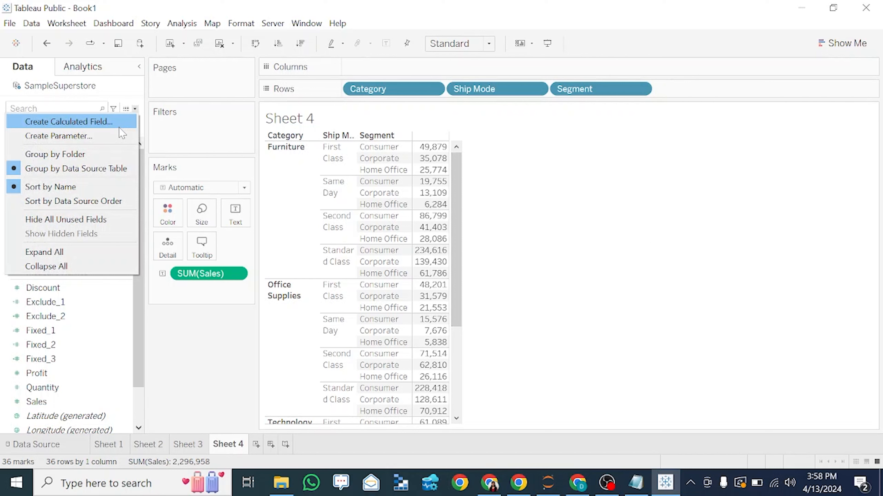
{"action": "left_click", "coordinate": [181, 379]}
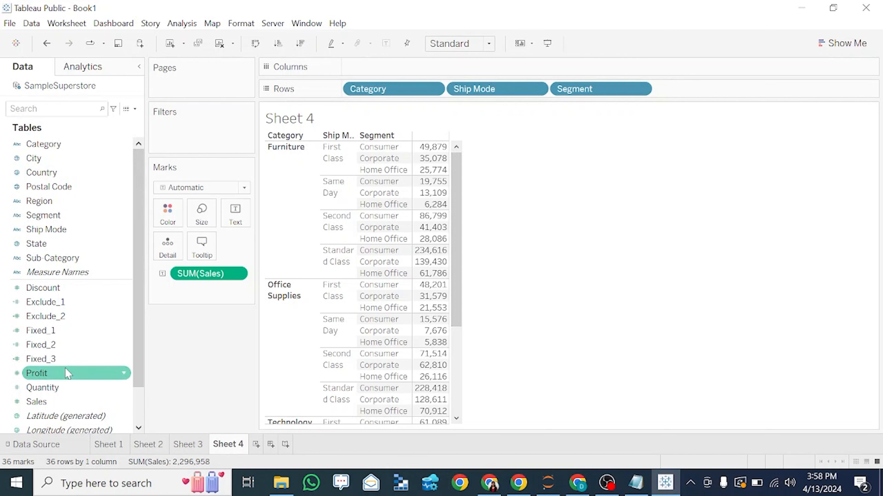
{"action": "left_click_drag", "start_coordinate": [70, 360], "coordinate": [400, 70]}
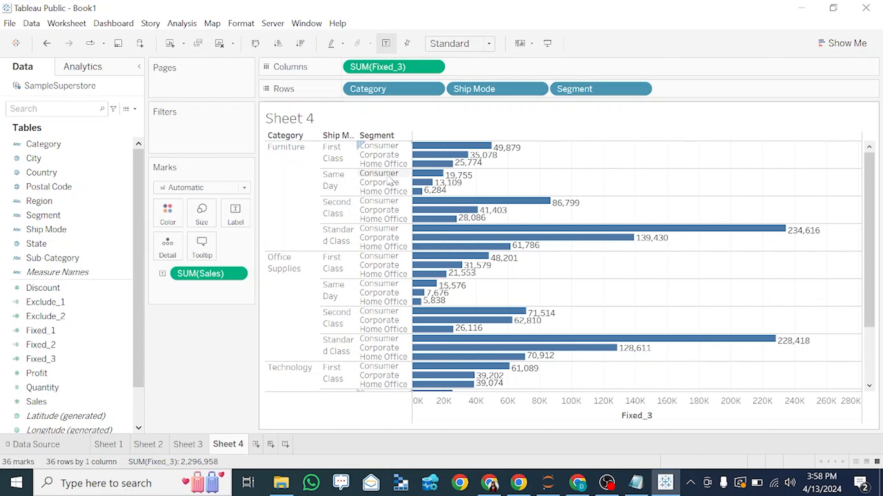
{"action": "mouse_move", "coordinate": [459, 167]}
- Create another calculated field and name it Exclude_3
{"action": "left_click", "coordinate": [135, 109]}
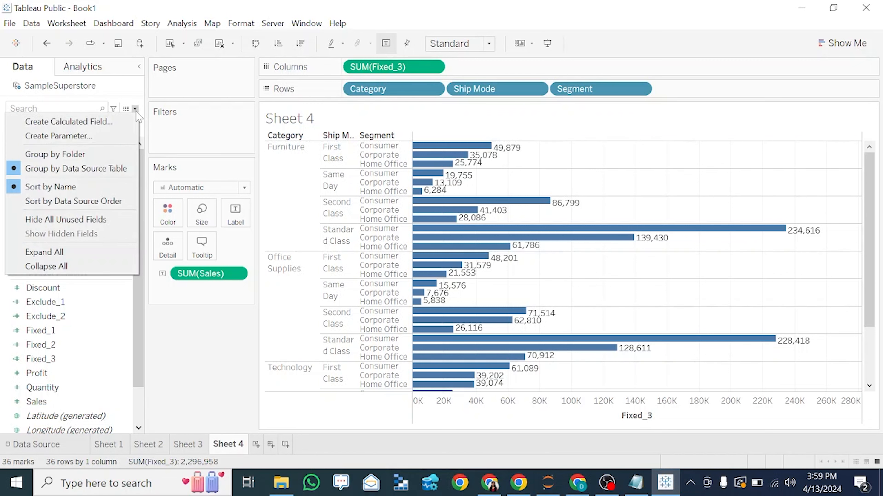
{"action": "left_click", "coordinate": [101, 126]}
{"action": "type", "text": "E"}
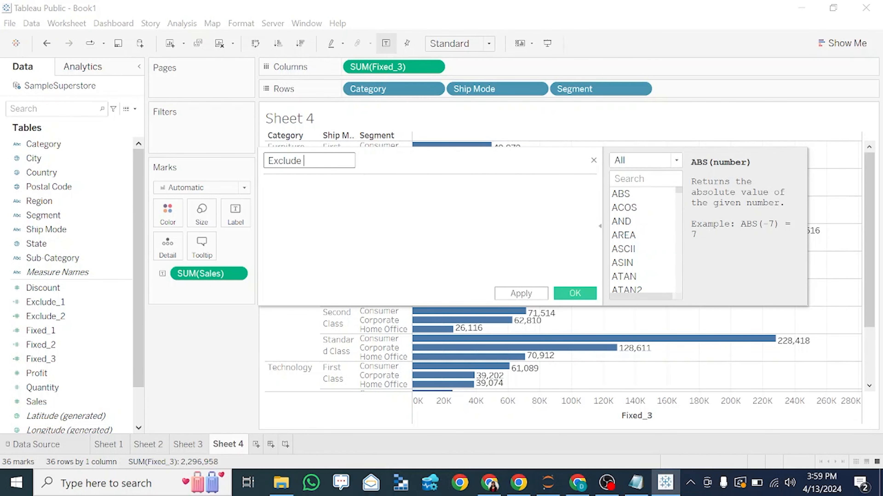
{"action": "type", "text": "xclude_3"}
{"action": "key", "text": "Tab"}
- Begin the Exclude_3 formula as an EXCLUDE expression over [Category] and [Ship Mode]
{"action": "type", "text": "{ex"}
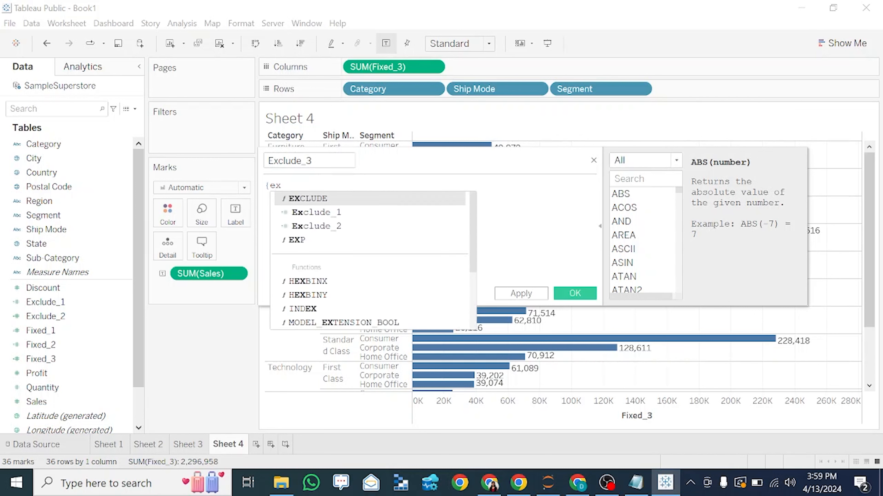
{"action": "key", "text": "Return"}
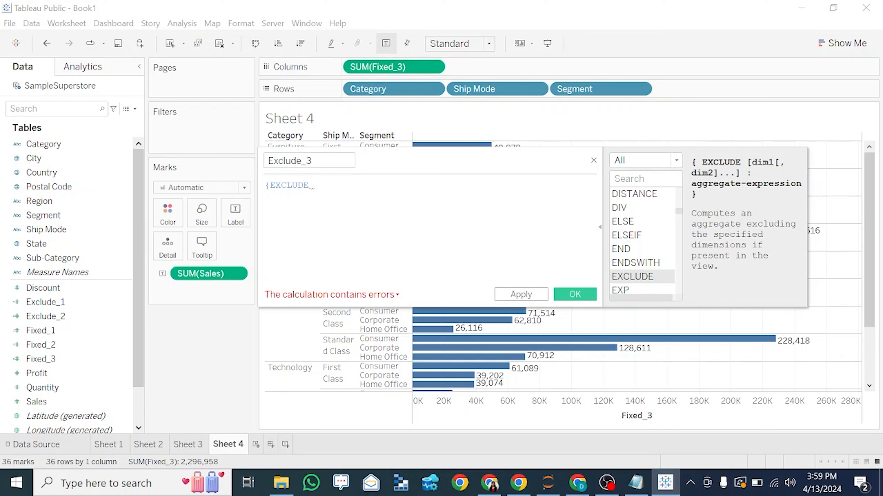
{"action": "type", "text": "cat"}
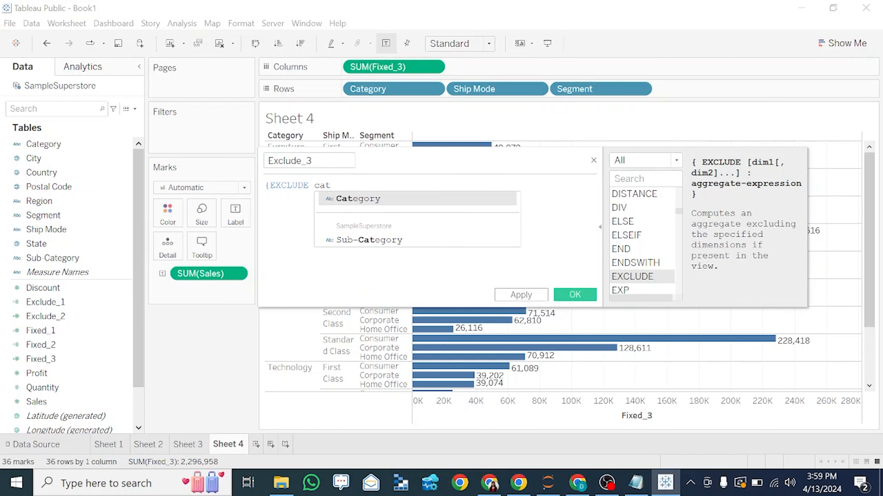
{"action": "key", "text": "Return"}
{"action": "type", "text": ","}
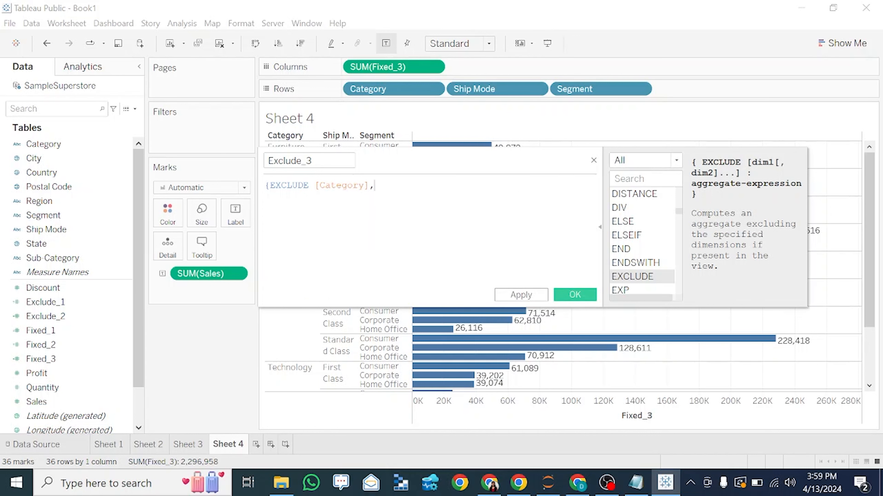
{"action": "type", "text": "sh"}
{"action": "key", "text": "Return"}
- Complete the Exclude_3 formula with sum([Sales]) as its aggregate and save the calculation
{"action": "type", "text": ":su"}
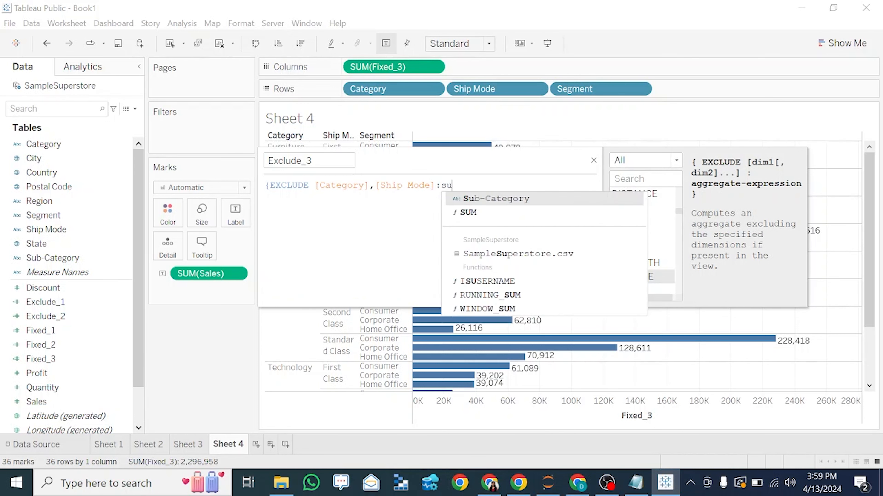
{"action": "type", "text": "m([Sales]"}
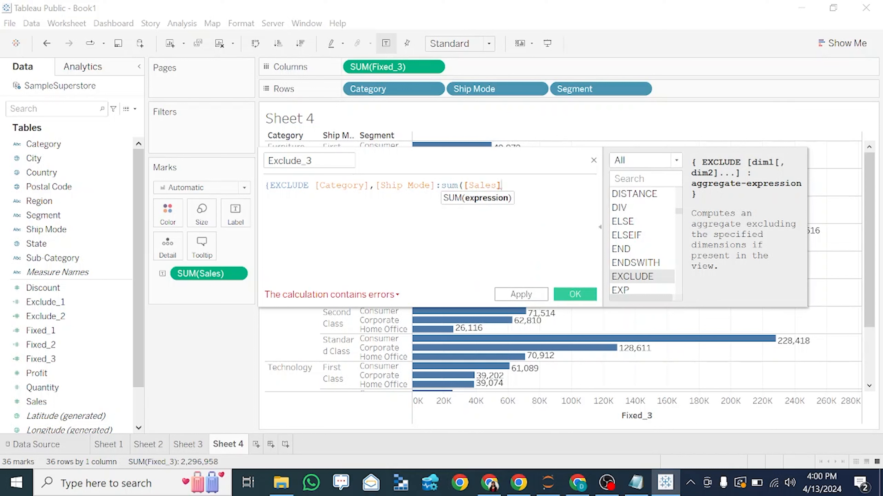
{"action": "type", "text": ")"}
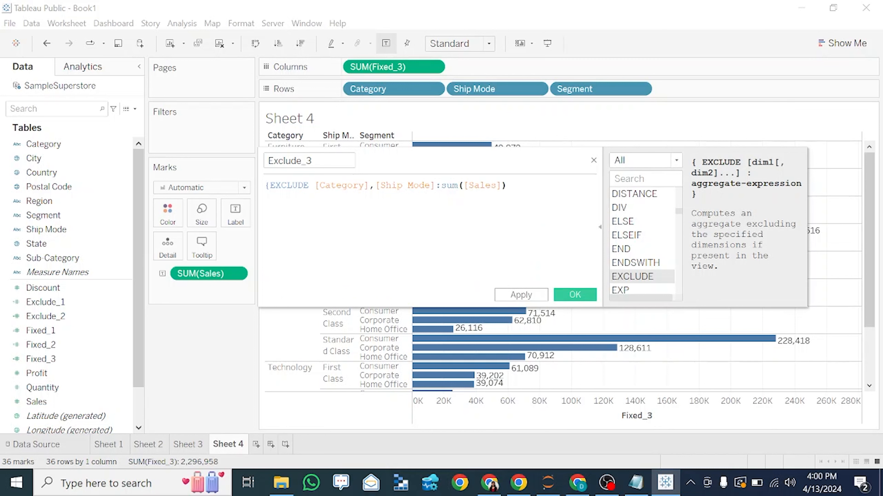
{"action": "type", "text": "}"}
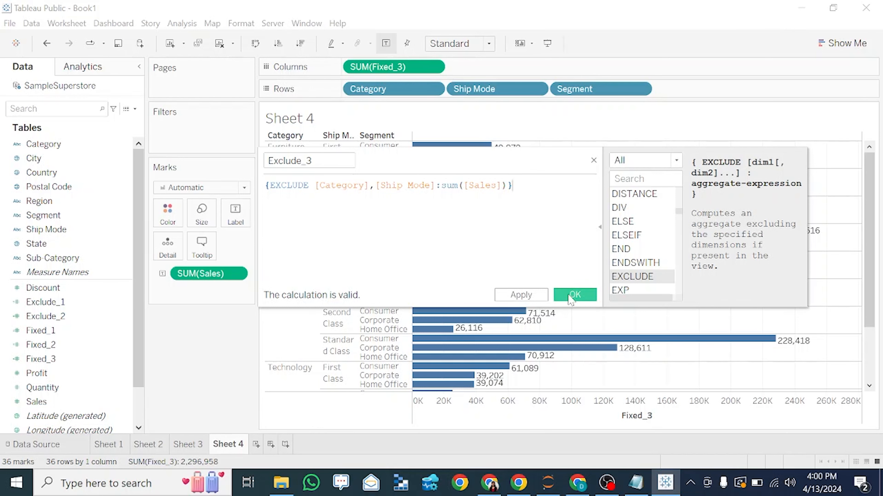
{"action": "left_click", "coordinate": [521, 295]}
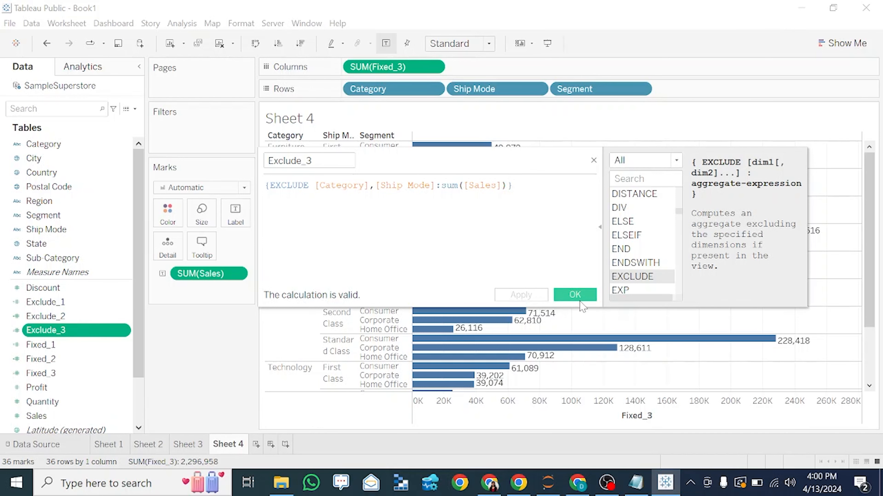
{"action": "left_click", "coordinate": [588, 297]}
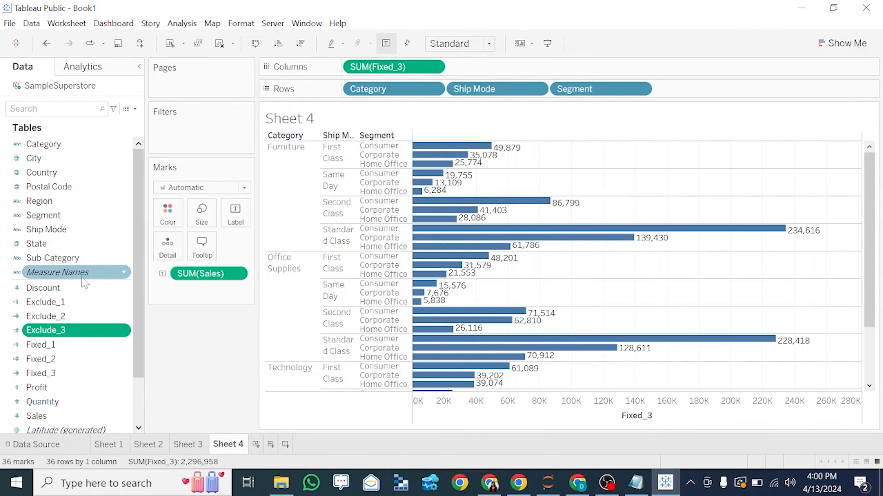
- Place Exclude_3 after Fixed_3 on the columns and compare their values for Furniture, First Class, Consumer
{"action": "left_click_drag", "start_coordinate": [66, 335], "coordinate": [500, 71]}
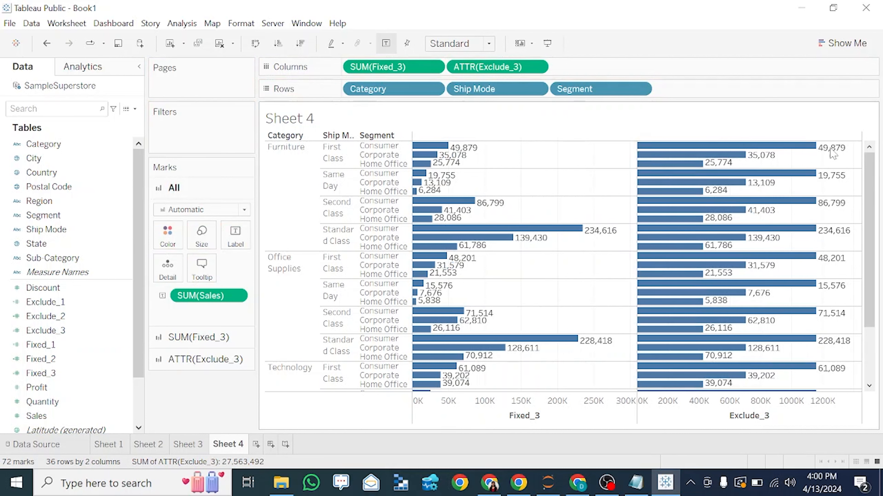
{"action": "mouse_move", "coordinate": [783, 148]}
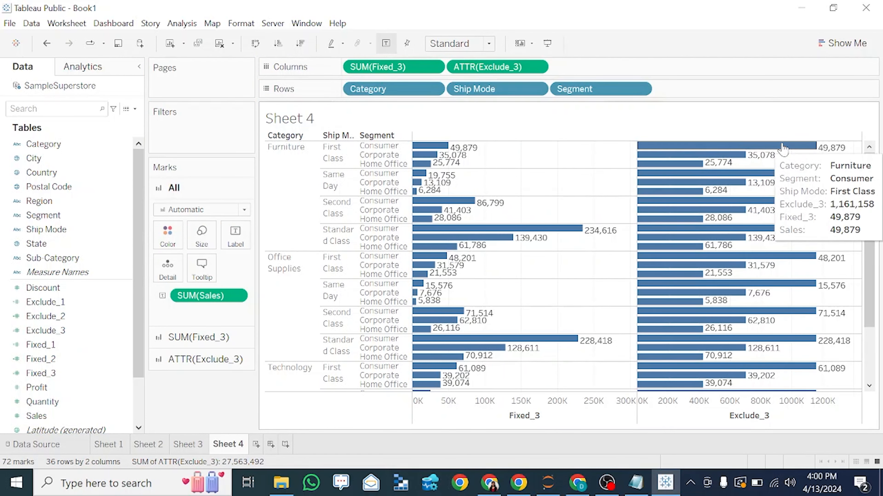
{"action": "mouse_move", "coordinate": [427, 149]}
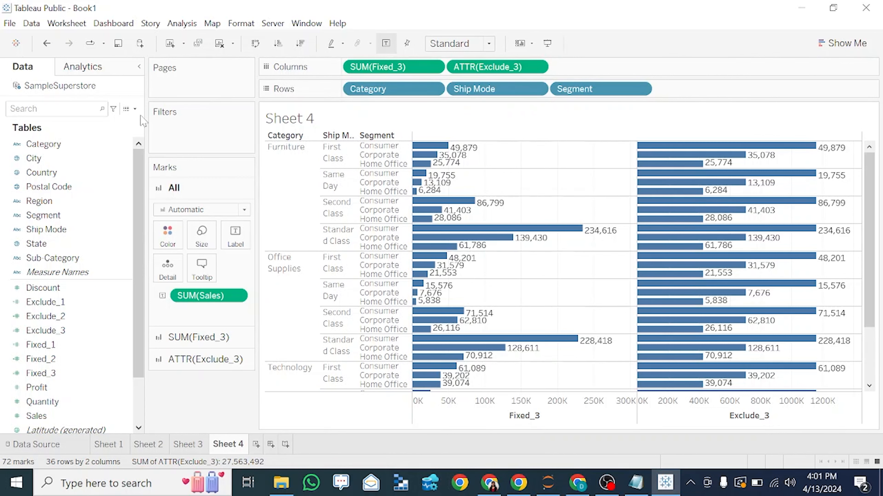
- Create another calculated field and name it Include_1
{"action": "left_click", "coordinate": [135, 108]}
{"action": "left_click", "coordinate": [120, 120]}
{"action": "type", "text": "Include_1"}
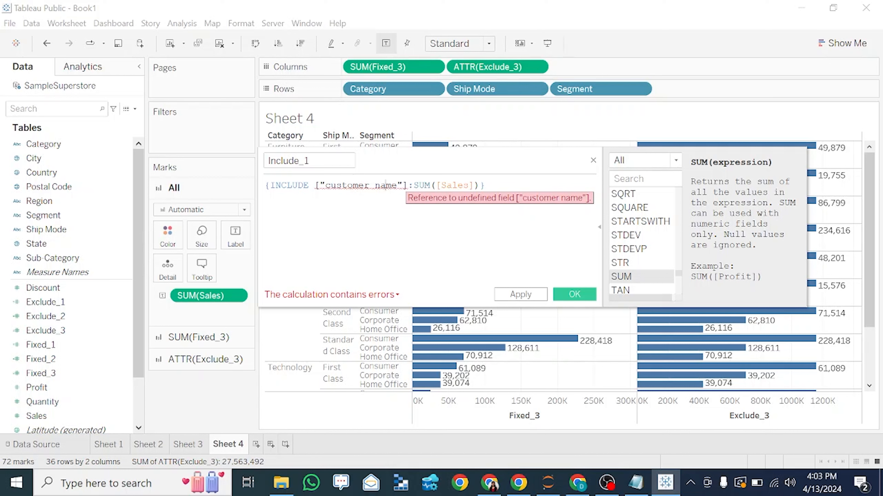
- Clear the Include_1 formula and restart it as an INCLUDE expression over [Customer Name]
{"action": "key", "text": "ctrl+a"}
{"action": "key", "text": "BackSpace"}
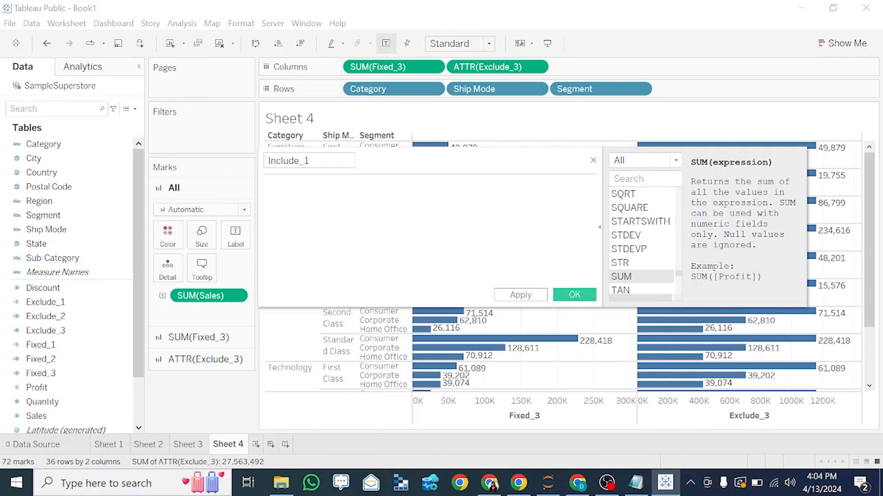
{"action": "type", "text": "{inc"}
{"action": "key", "text": "Return"}
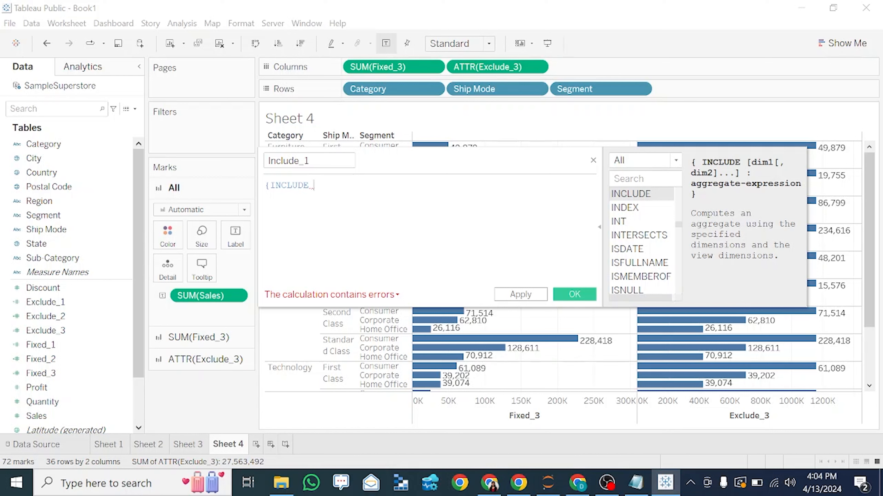
{"action": "type", "text": "[C"}
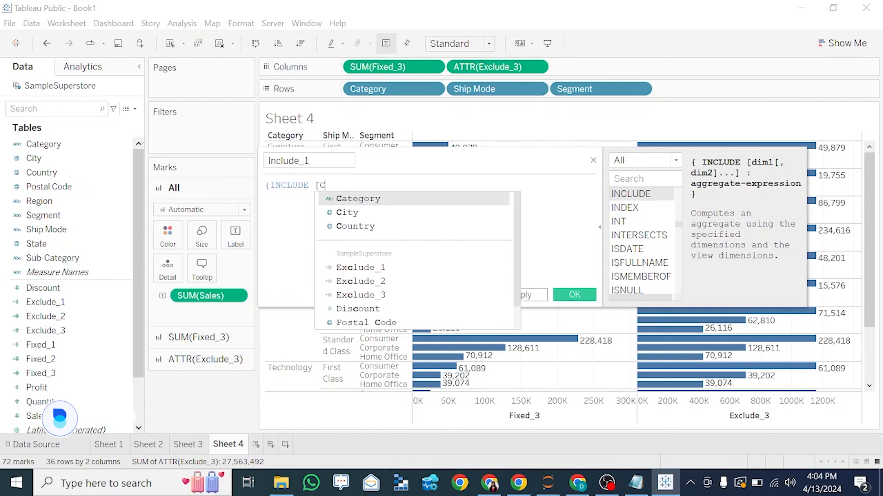
{"action": "type", "text": "ustomer N"}
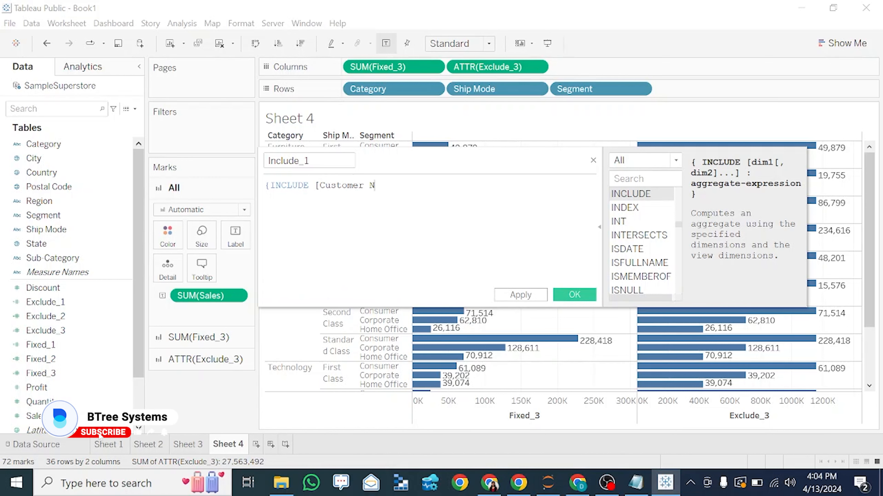
{"action": "type", "text": "ame]: "}
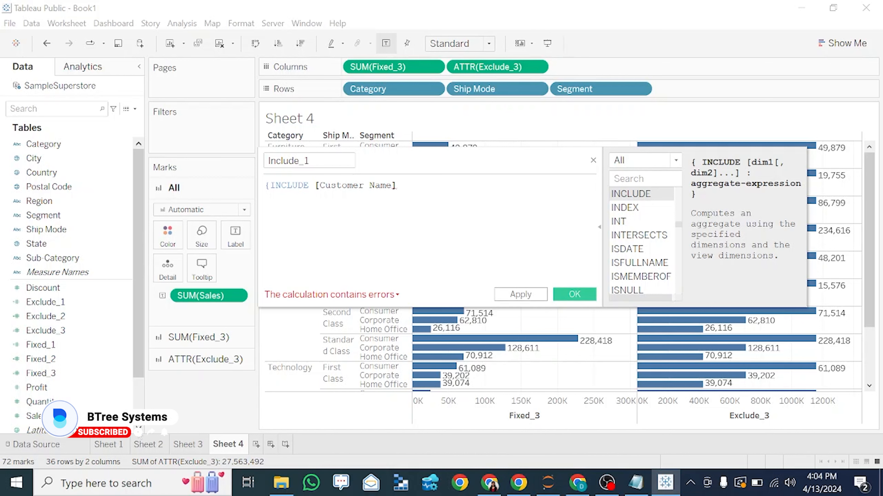
- Complete the Include_1 formula with SUM([Sales]) as its aggregate and close the expression
{"action": "type", "text": "sum"}
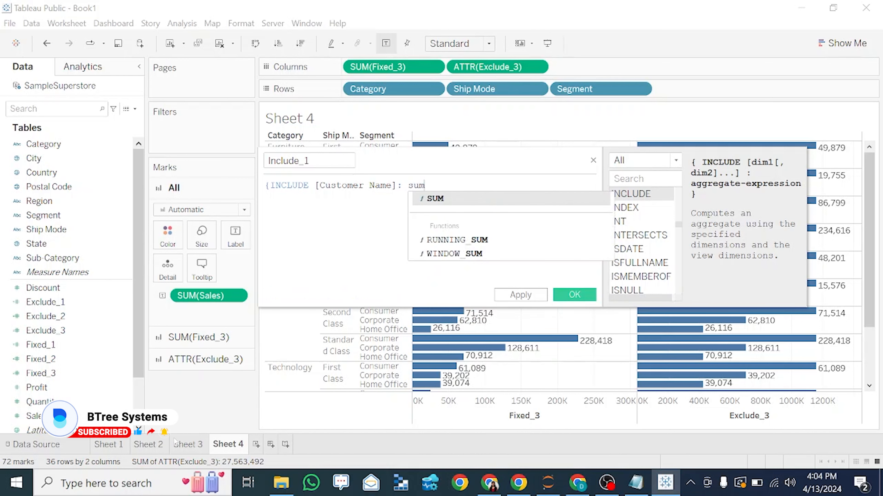
{"action": "key", "text": "Return"}
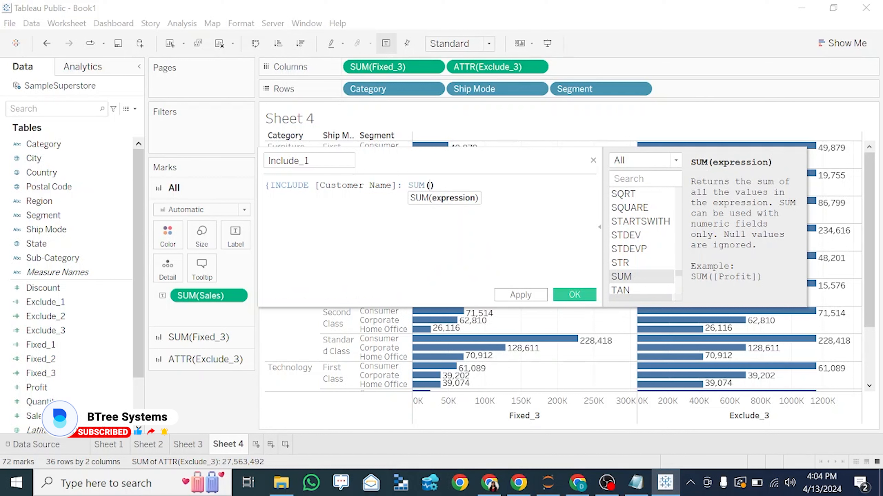
{"action": "type", "text": "sa"}
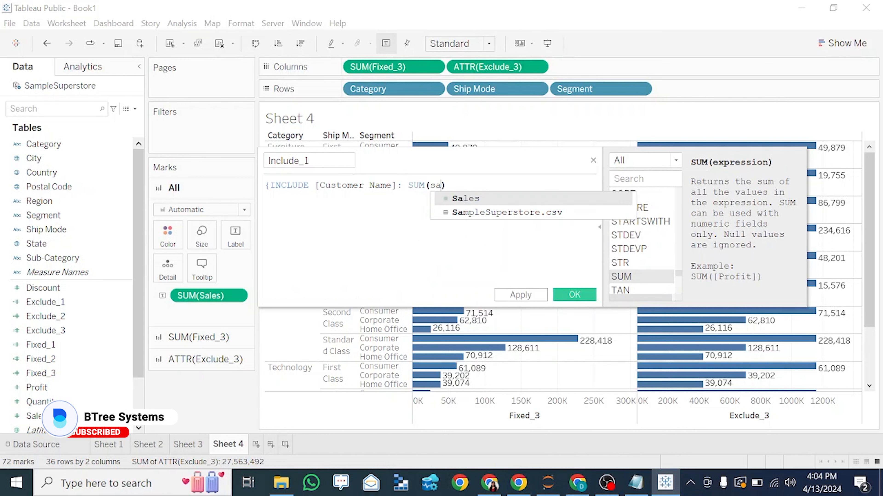
{"action": "type", "text": "m"}
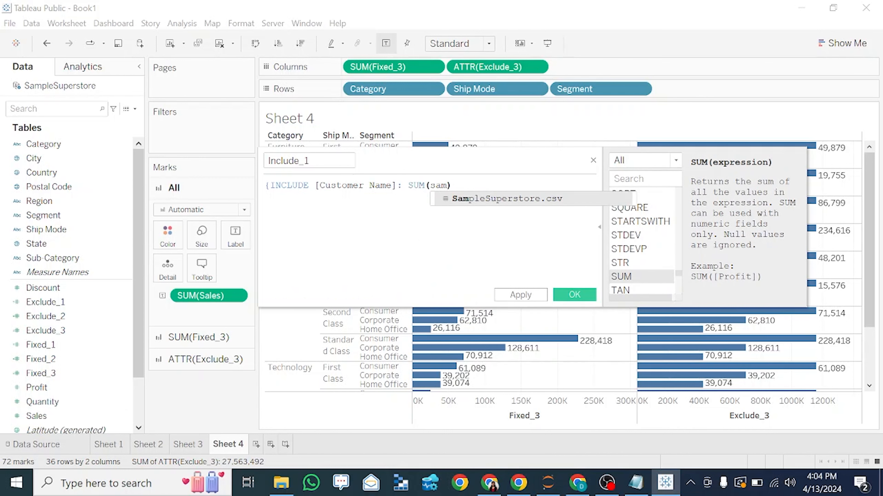
{"action": "key", "text": "BackSpace"}
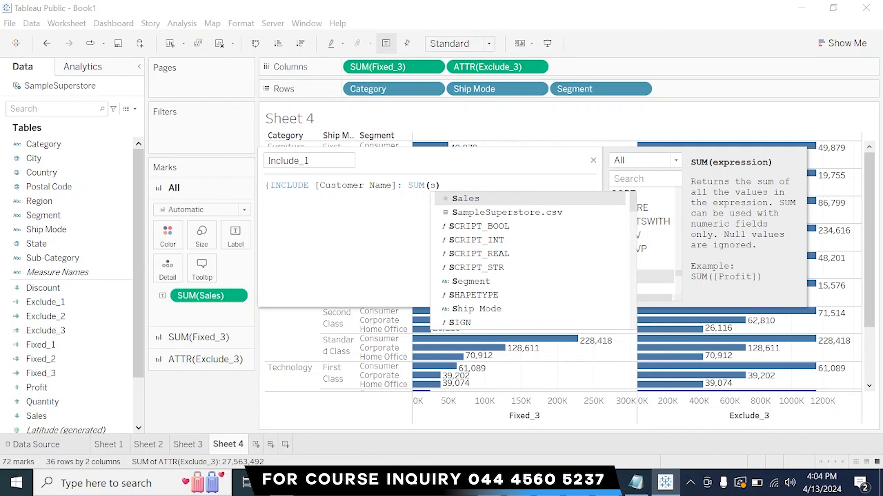
{"action": "key", "text": "Return"}
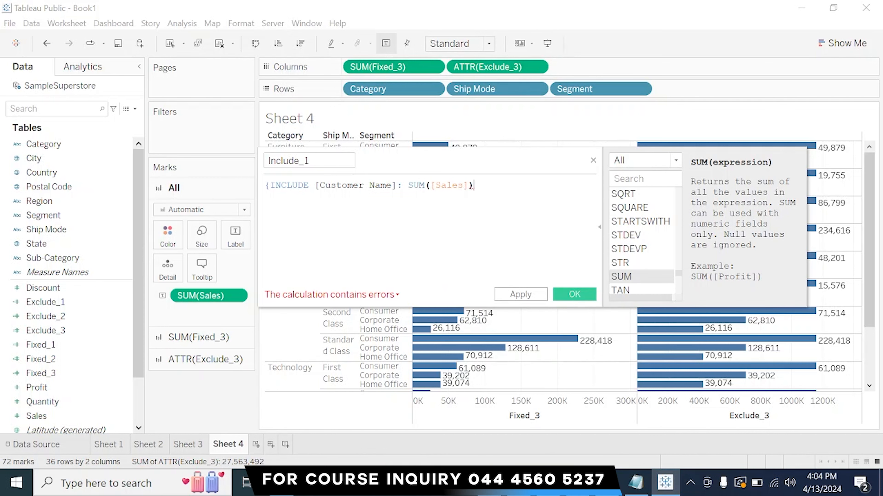
{"action": "type", "text": "}"}
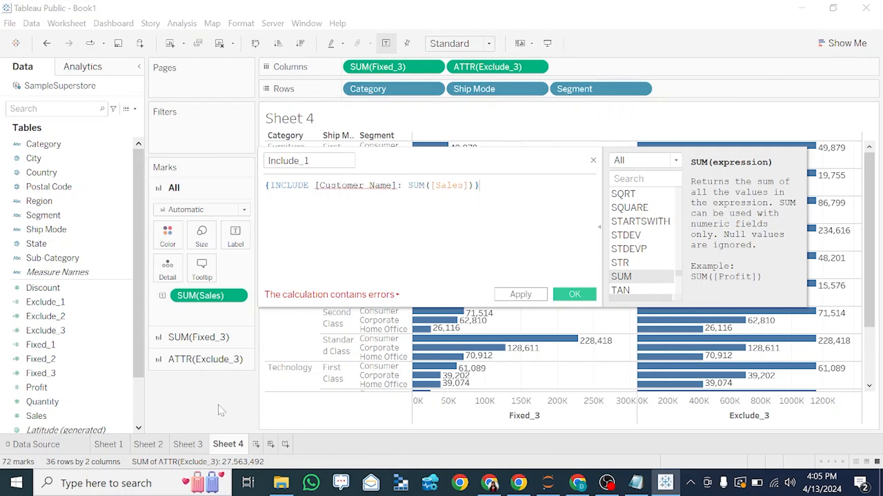
- Add a new worksheet with Region on the rows and move the calculation editor clear of the view
{"action": "left_click", "coordinate": [256, 444]}
{"action": "left_click", "coordinate": [92, 306]}
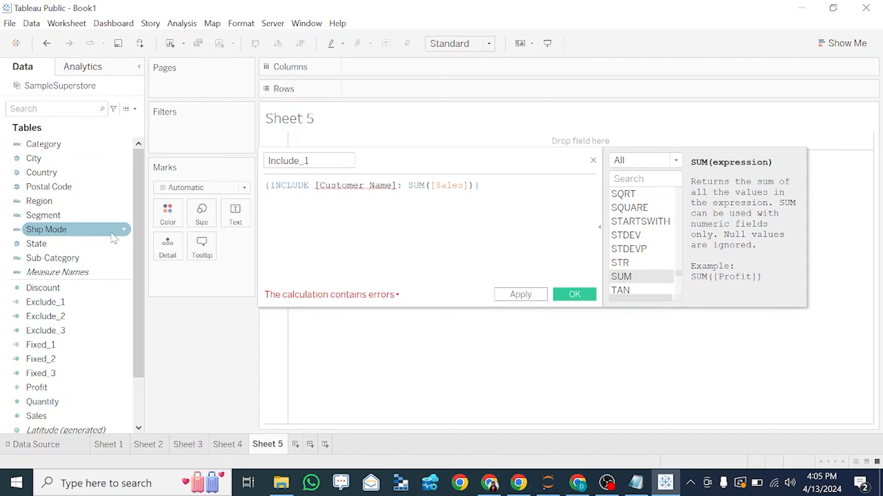
{"action": "left_click_drag", "start_coordinate": [39, 201], "coordinate": [165, 142]}
{"action": "left_click_drag", "start_coordinate": [432, 79], "coordinate": [384, 89]}
{"action": "left_click_drag", "start_coordinate": [298, 151], "coordinate": [614, 162]}
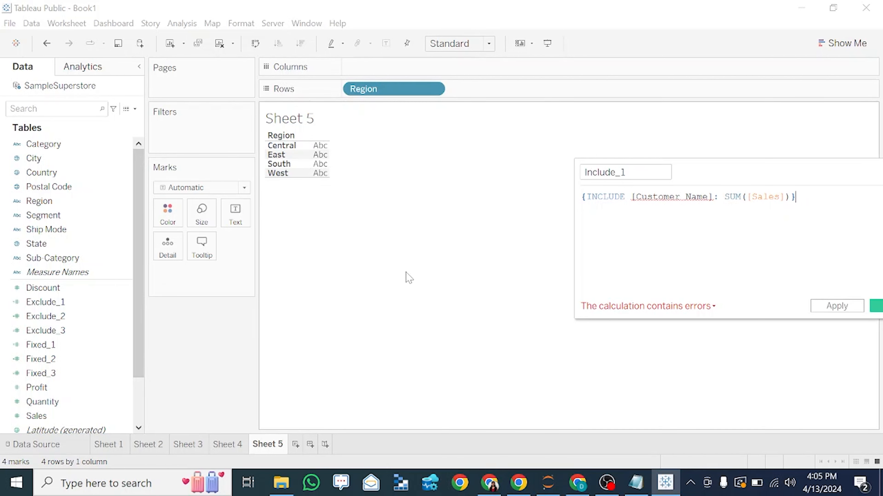
- Replace [Customer Name] with [Region] in the Include_1 formula and apply the calculation
{"action": "right_click", "coordinate": [670, 196]}
{"action": "key", "text": "Escape"}
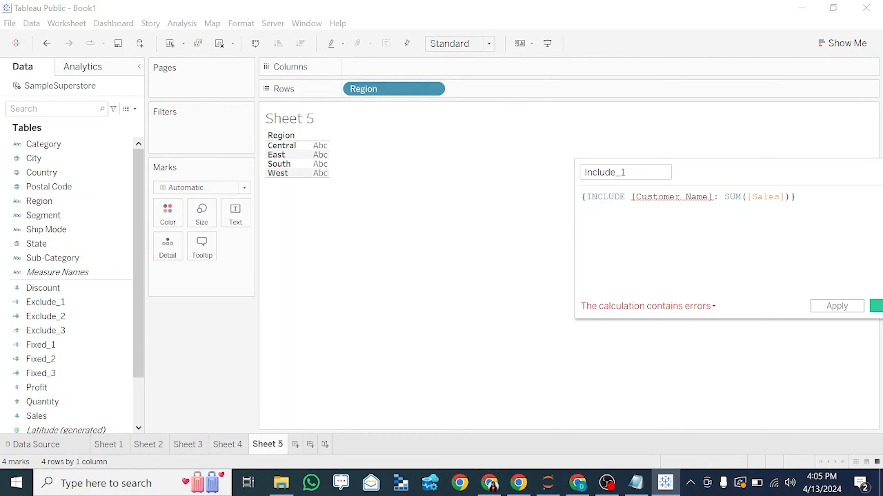
{"action": "left_click", "coordinate": [708, 196]}
{"action": "key", "text": "BackSpace"}
{"action": "key", "text": "BackSpace"}
{"action": "key", "text": "BackSpace"}
{"action": "key", "text": "BackSpace"}
{"action": "key", "text": "BackSpace"}
{"action": "key", "text": "BackSpace"}
{"action": "key", "text": "BackSpace"}
{"action": "key", "text": "BackSpace"}
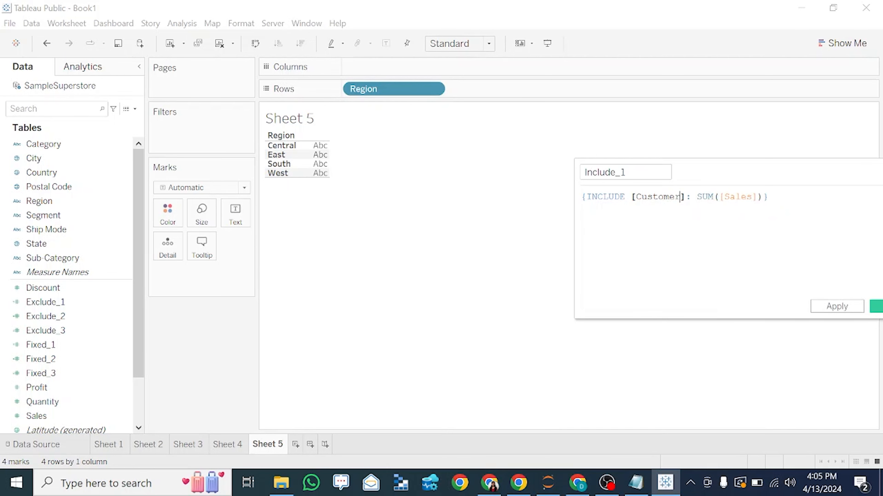
{"action": "key", "text": "BackSpace"}
{"action": "key", "text": "BackSpace"}
{"action": "key", "text": "BackSpace"}
{"action": "key", "text": "BackSpace"}
{"action": "key", "text": "BackSpace"}
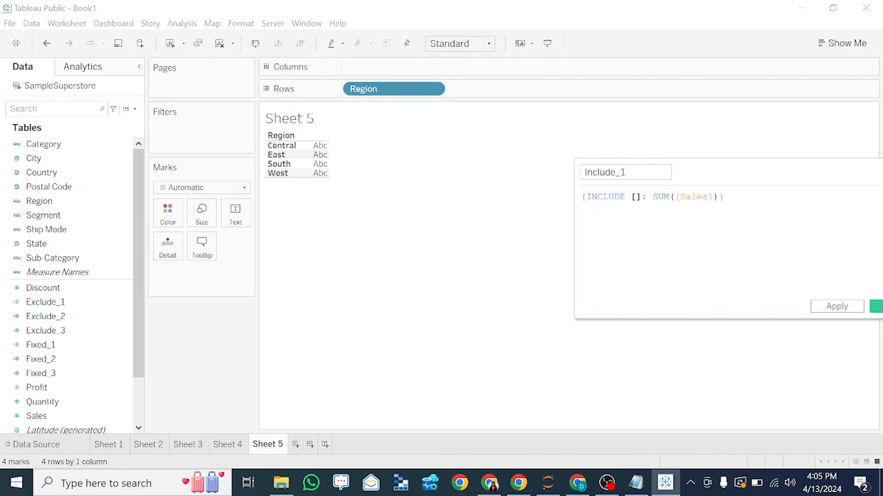
{"action": "type", "text": "re"}
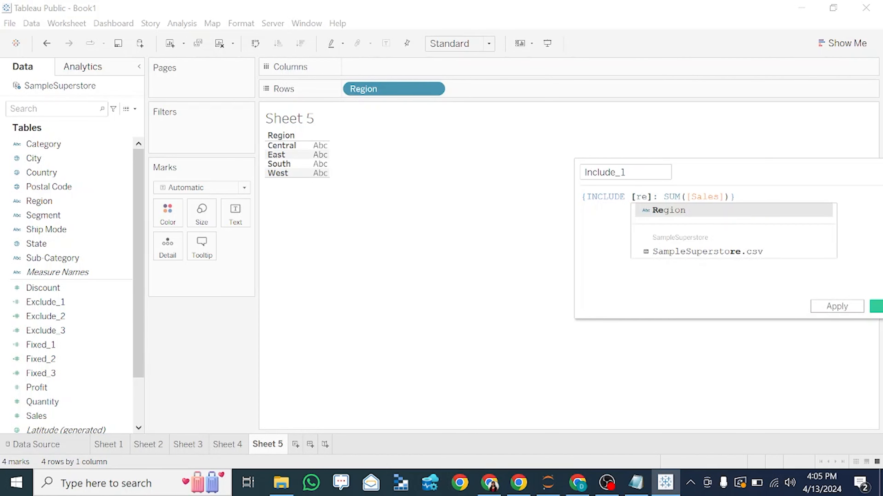
{"action": "key", "text": "Return"}
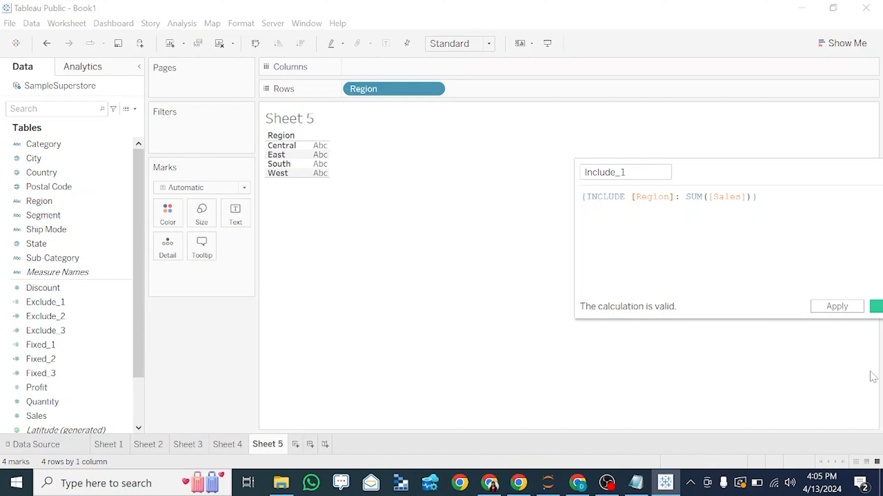
{"action": "left_click", "coordinate": [848, 308]}
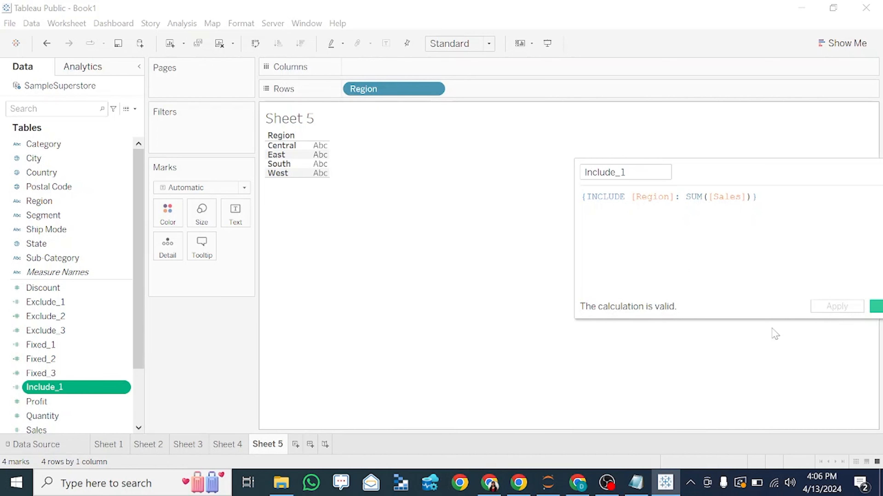
- Place Include_1 on the columns to chart it by Region and close the calculation editor
{"action": "left_click_drag", "start_coordinate": [50, 389], "coordinate": [365, 69]}
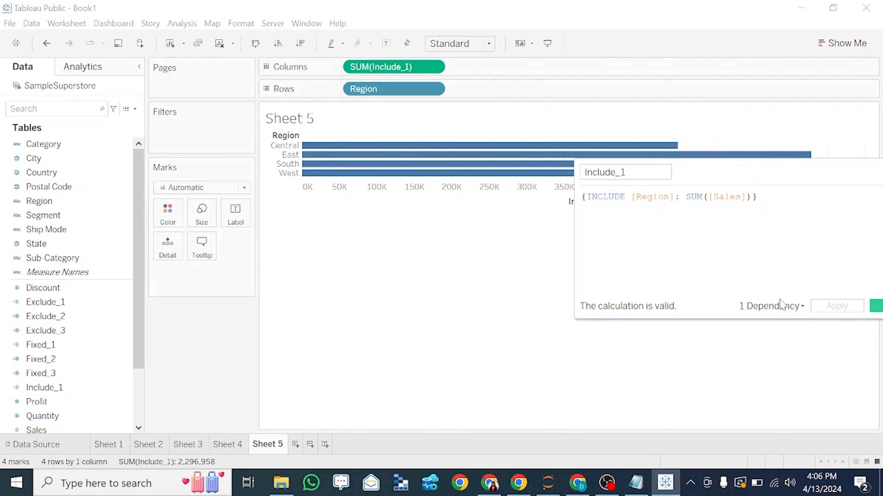
{"action": "left_click", "coordinate": [878, 307]}
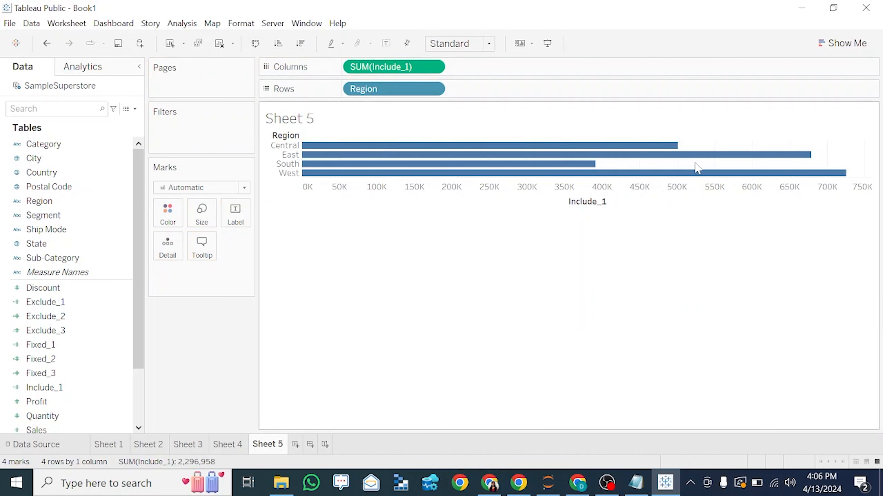
{"action": "mouse_move", "coordinate": [638, 149]}
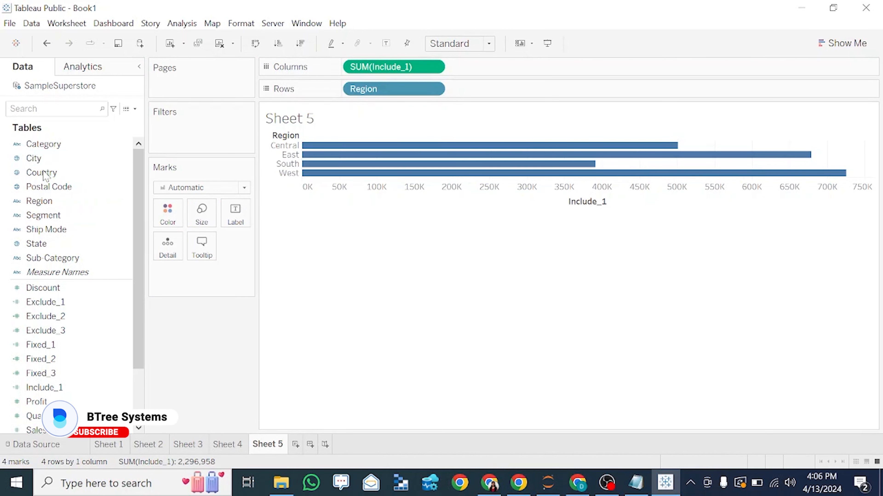
- Add Country and City after Region on the rows and check the Include_1 value for Amarillo
{"action": "left_click_drag", "start_coordinate": [58, 178], "coordinate": [499, 89]}
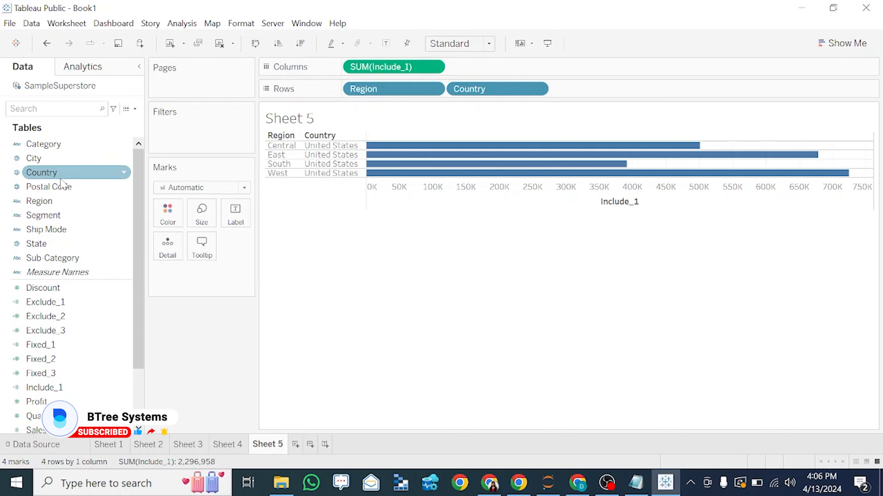
{"action": "left_click", "coordinate": [80, 159]}
{"action": "left_click_drag", "start_coordinate": [81, 159], "coordinate": [594, 92]}
{"action": "scroll", "coordinate": [435, 205], "scroll_direction": "down", "scroll_amount": 4}
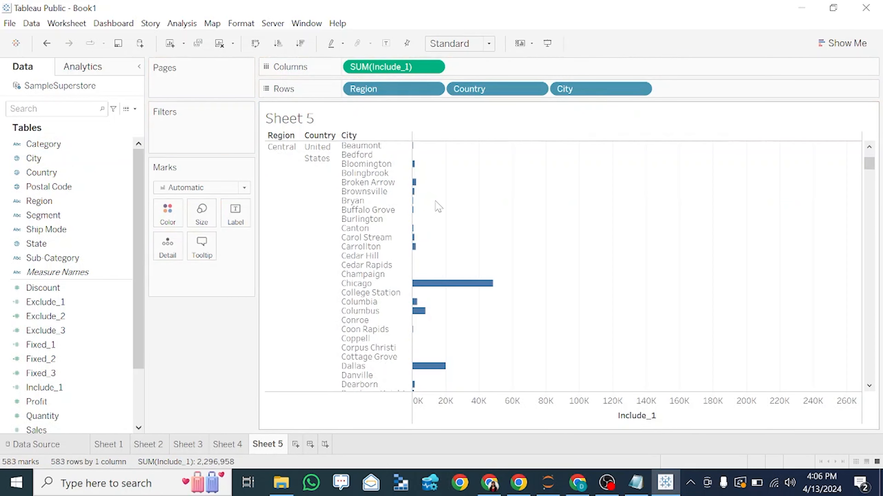
{"action": "scroll", "coordinate": [437, 200], "scroll_direction": "up", "scroll_amount": 4}
{"action": "mouse_move", "coordinate": [415, 172]}
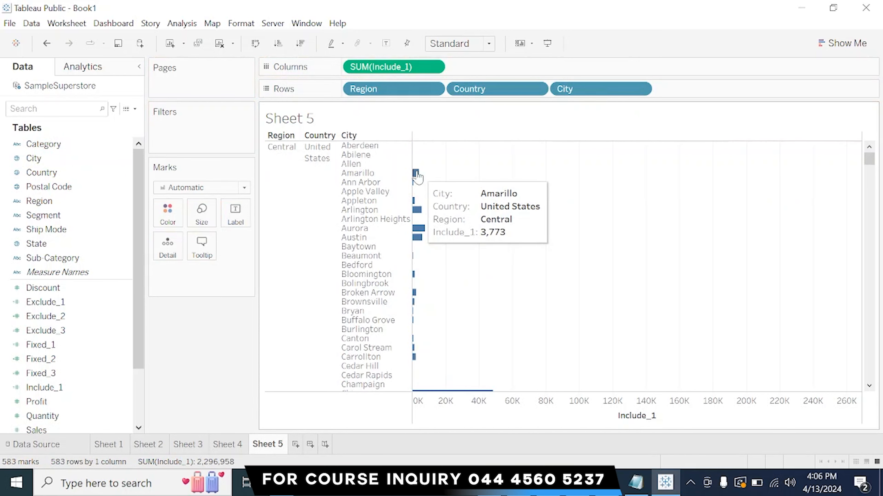
- Remove City and Country from the rows so only Region breaks down the chart
{"action": "left_click_drag", "start_coordinate": [14, 302], "coordinate": [1, 304]}
{"action": "left_click_drag", "start_coordinate": [493, 90], "coordinate": [49, 243]}
{"action": "right_click", "coordinate": [418, 68]}
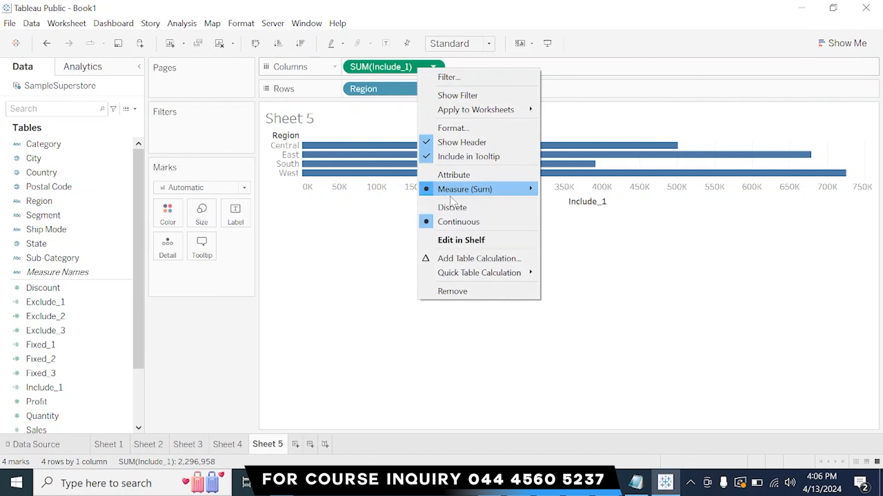
{"action": "mouse_move", "coordinate": [494, 274]}
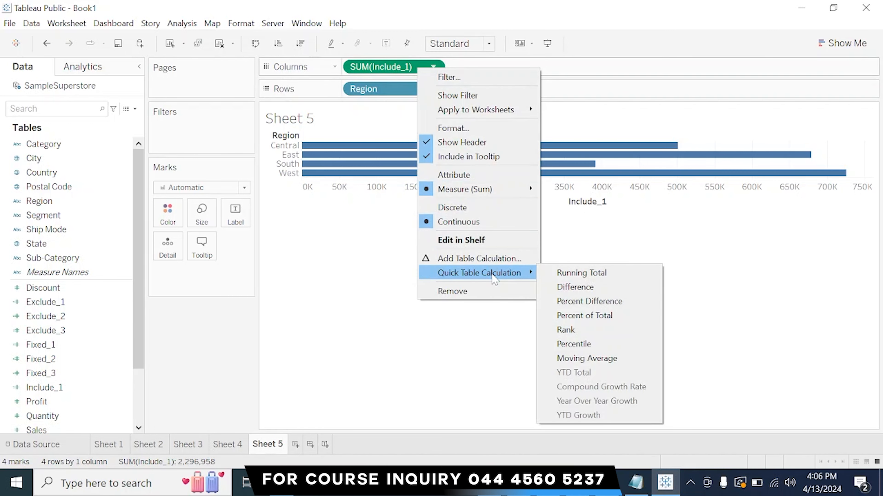
{"action": "left_click", "coordinate": [92, 345]}
- Edit Include_1, replacing [Region] with [customer name] in its INCLUDE expression, and inspect the field reference
{"action": "right_click", "coordinate": [70, 388]}
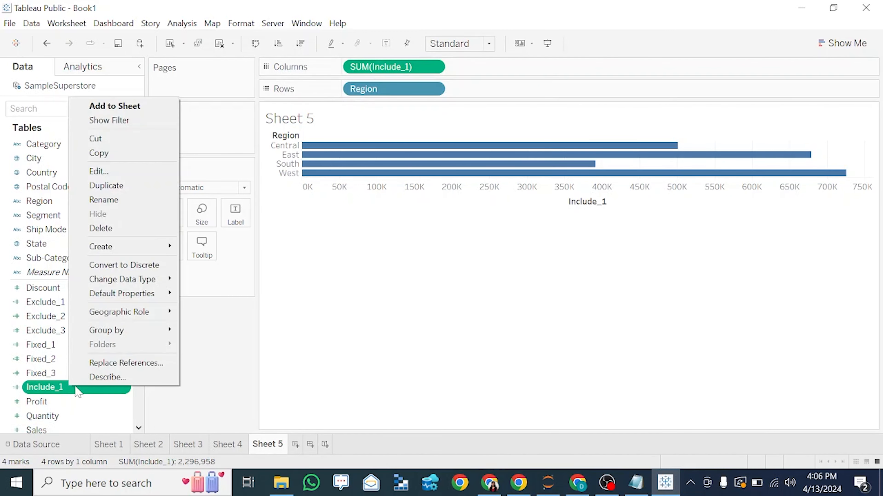
{"action": "left_click", "coordinate": [152, 168]}
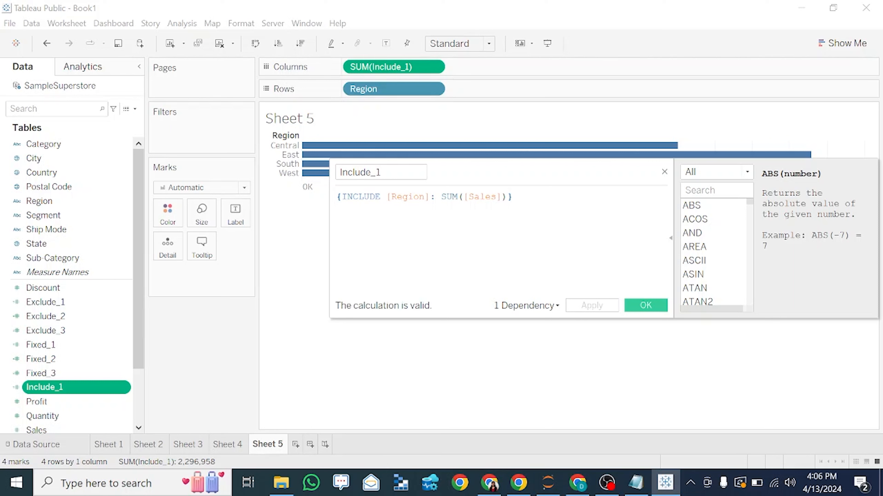
{"action": "key", "text": "Left"}
{"action": "key", "text": "BackSpace"}
{"action": "key", "text": "BackSpace"}
{"action": "key", "text": "BackSpace"}
{"action": "key", "text": "BackSpace"}
{"action": "key", "text": "BackSpace"}
{"action": "key", "text": "BackSpace"}
{"action": "type", "text": "custo"}
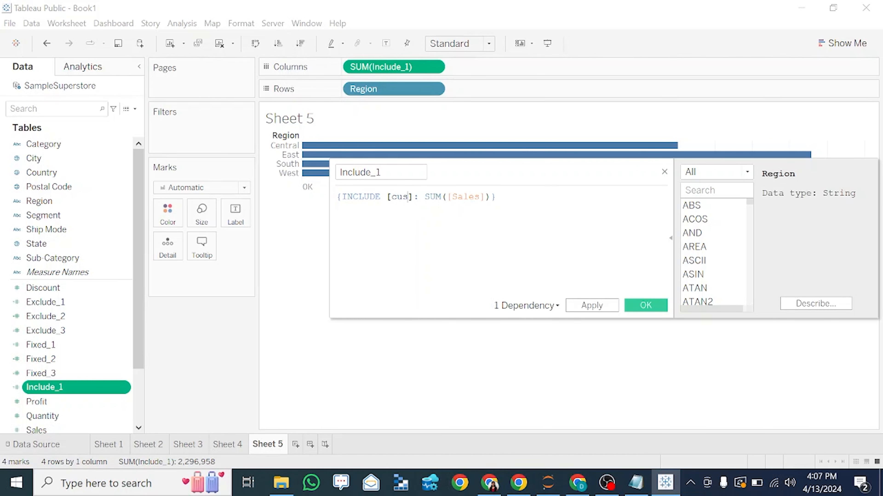
{"action": "type", "text": "mer name"}
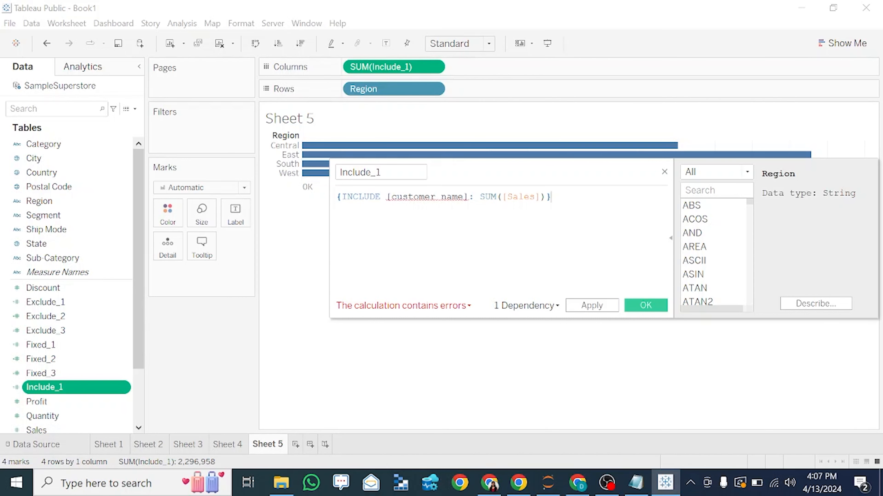
{"action": "left_click", "coordinate": [464, 197]}
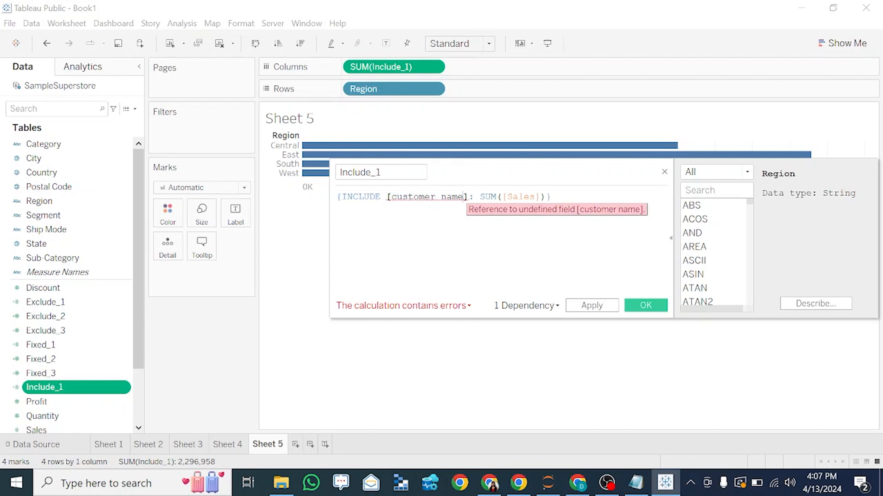
{"action": "triple_click", "coordinate": [465, 197]}
{"action": "left_click", "coordinate": [464, 197]}
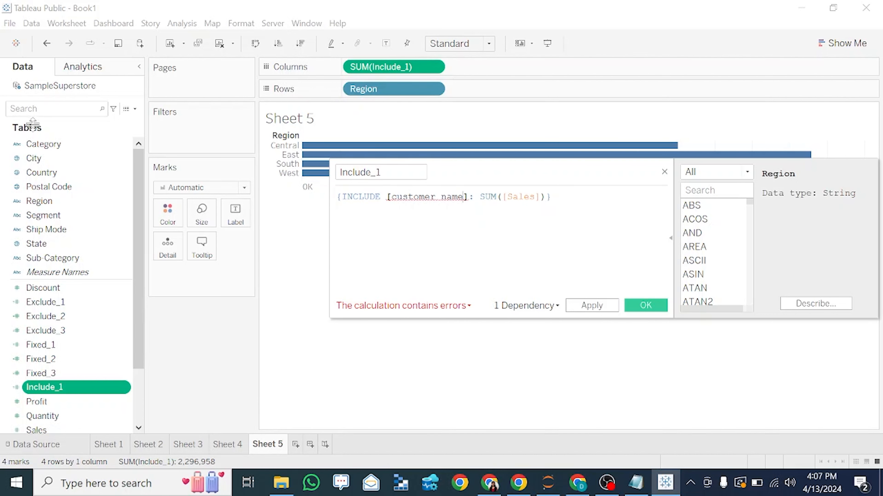
- Create a parameter named "customer name" with data type String and its allowable values restricted to a list
{"action": "left_click", "coordinate": [134, 109]}
{"action": "left_click", "coordinate": [37, 134]}
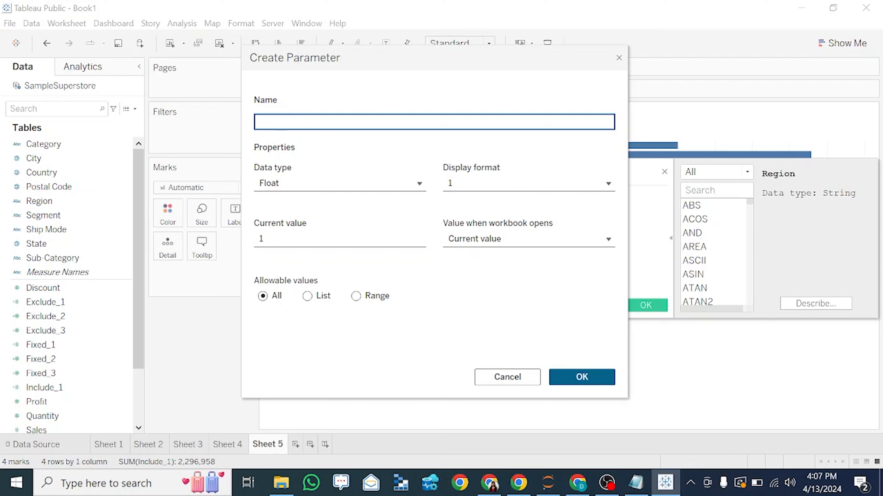
{"action": "type", "text": "st"}
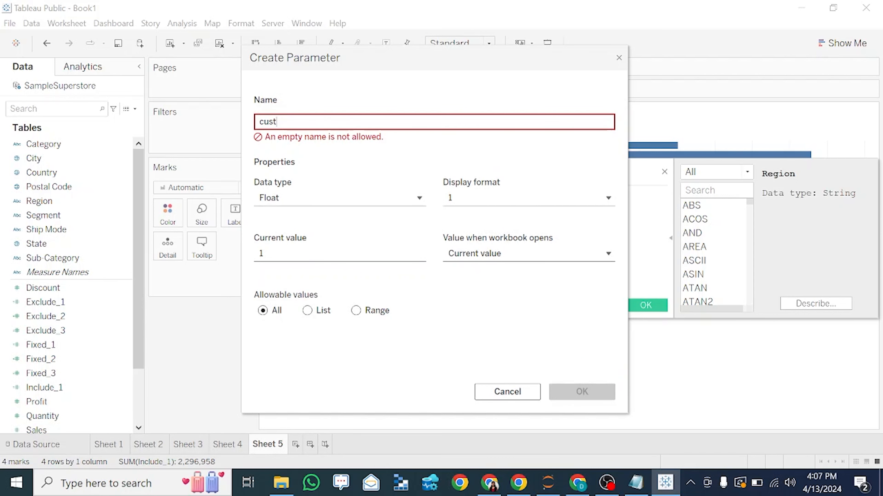
{"action": "type", "text": "omer name"}
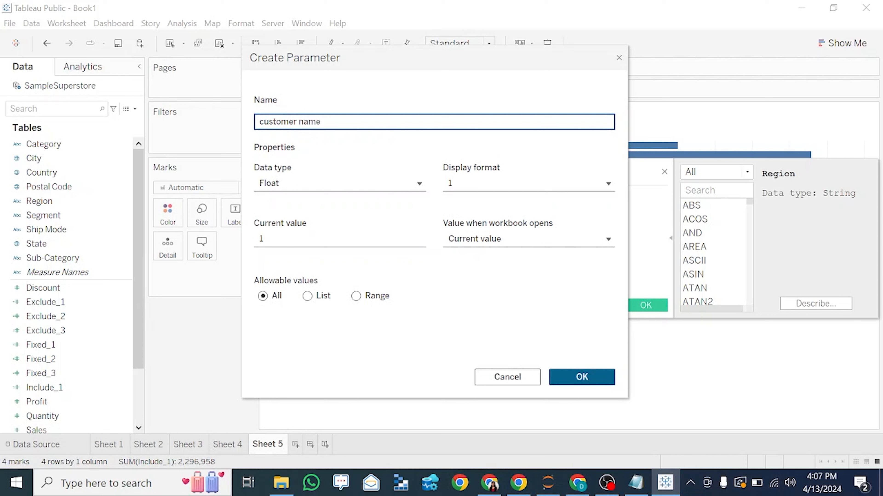
{"action": "left_click", "coordinate": [379, 187]}
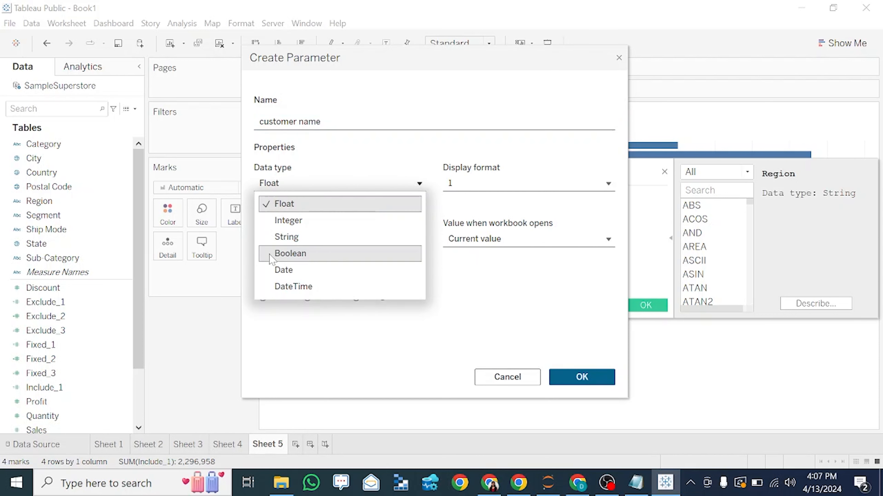
{"action": "left_click", "coordinate": [292, 237]}
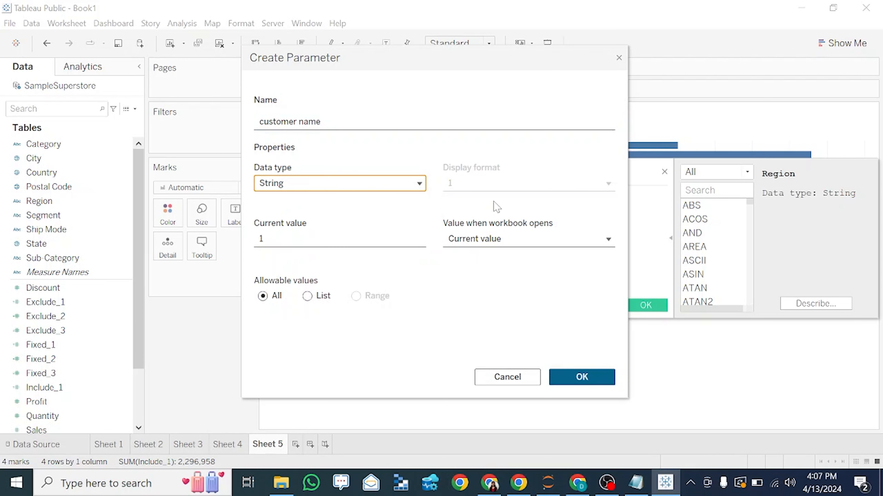
{"action": "left_click", "coordinate": [307, 296]}
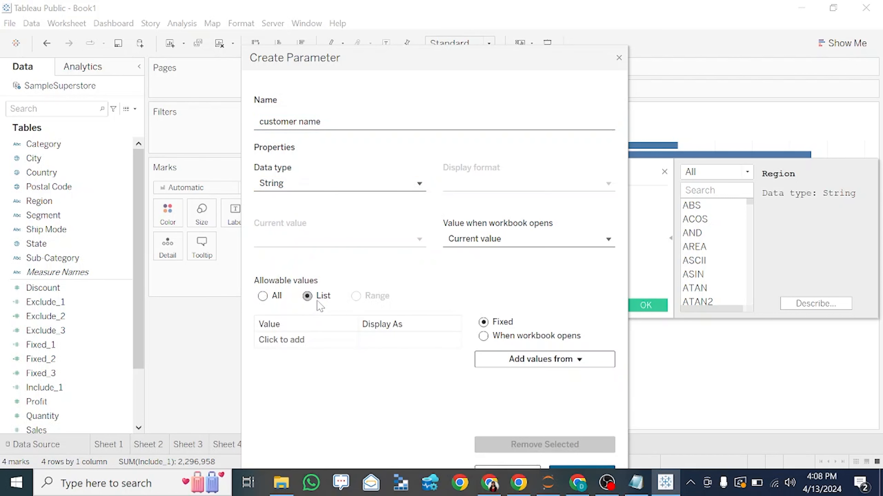
{"action": "left_click", "coordinate": [565, 365]}
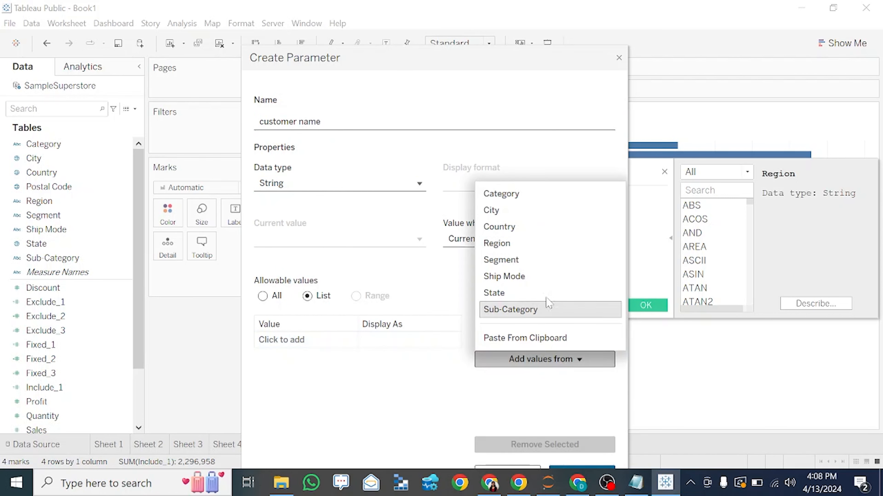
{"action": "left_click", "coordinate": [421, 345]}
{"action": "left_click", "coordinate": [542, 361]}
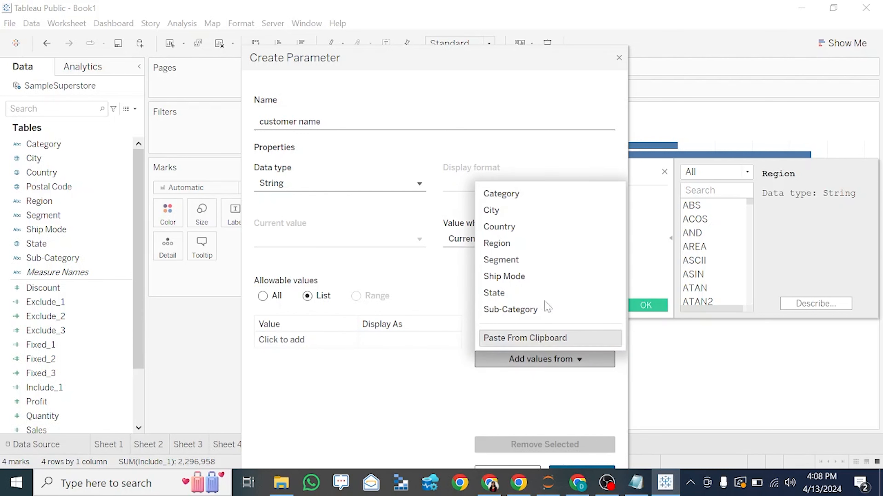
{"action": "left_click", "coordinate": [494, 337]}
{"action": "left_click", "coordinate": [494, 337]}
{"action": "left_click", "coordinate": [499, 363]}
{"action": "left_click", "coordinate": [378, 344]}
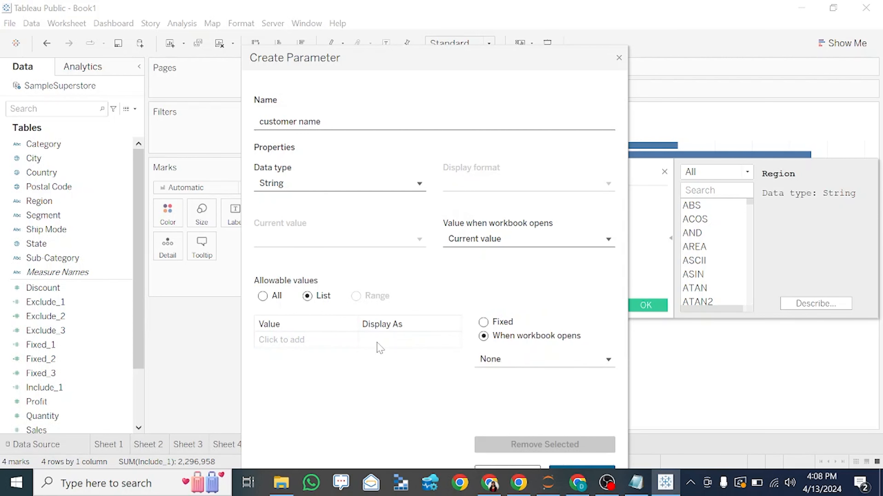
{"action": "left_click", "coordinate": [510, 360]}
{"action": "left_click", "coordinate": [530, 196]}
{"action": "left_click", "coordinate": [484, 322]}
{"action": "left_click", "coordinate": [423, 347]}
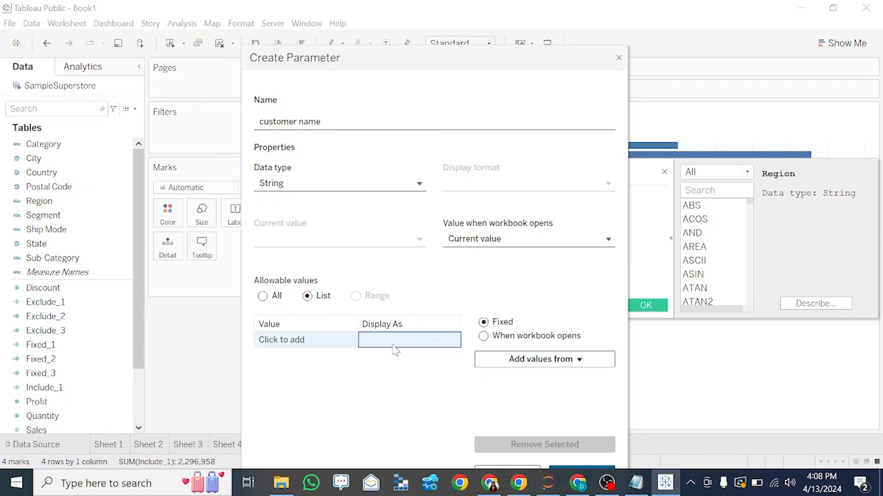
- Enter four customer first names as the parameter's fixed list values and save the parameter
{"action": "left_click", "coordinate": [292, 348]}
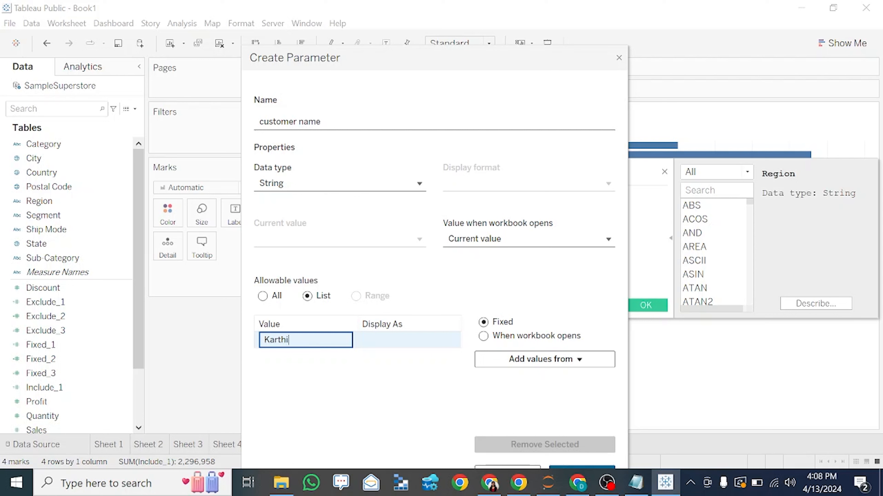
{"action": "key", "text": "Return"}
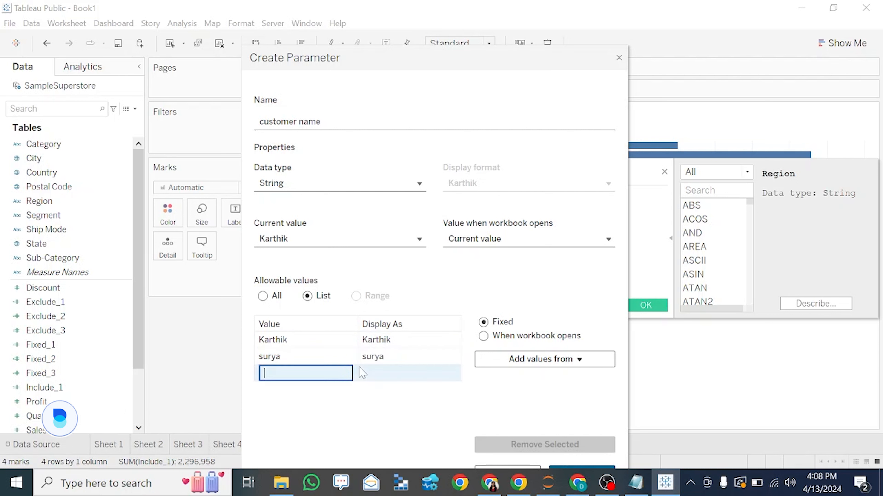
{"action": "key", "text": "Return"}
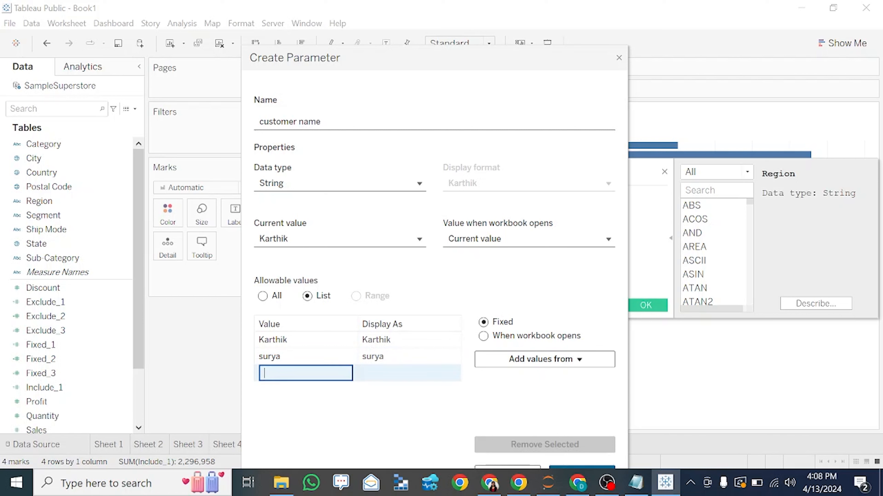
{"action": "type", "text": "javid"}
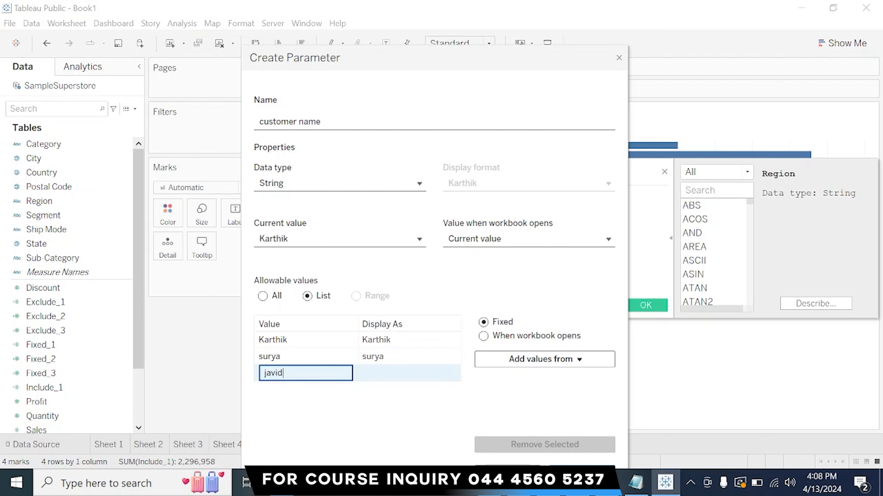
{"action": "key", "text": "Return"}
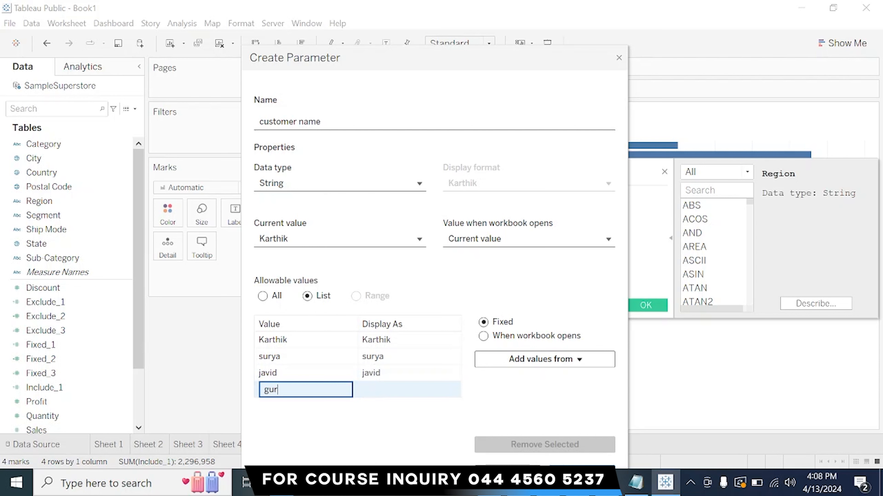
{"action": "type", "text": "guru"}
{"action": "key", "text": "Return"}
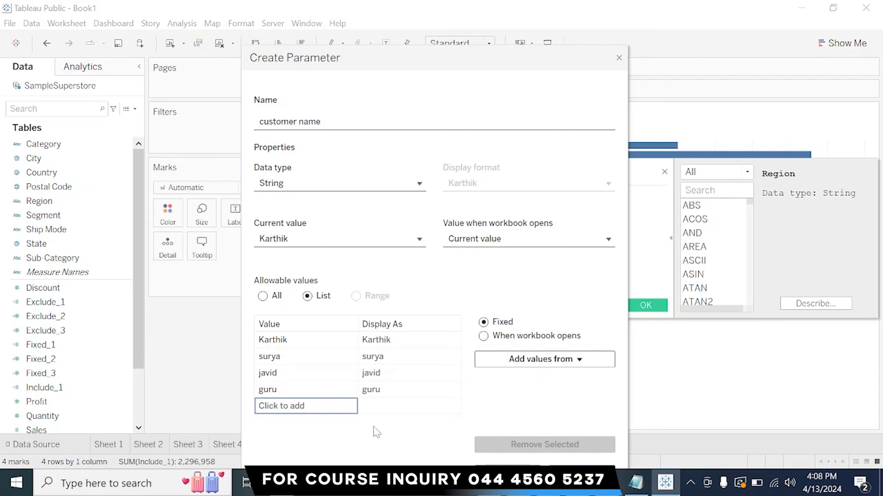
{"action": "left_click", "coordinate": [563, 470]}
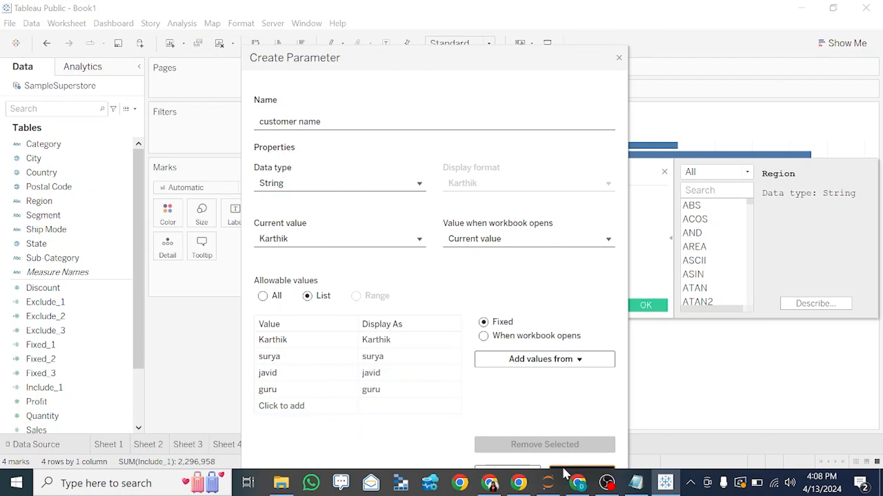
- Add the customer name parameter after Region on the rows, then save the Include_1 calculation and inspect its bars
{"action": "left_click_drag", "start_coordinate": [72, 431], "coordinate": [508, 89]}
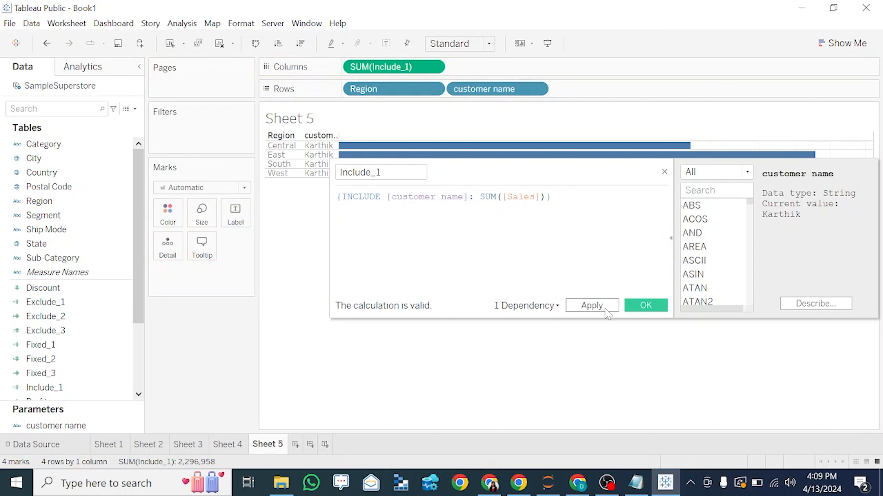
{"action": "left_click", "coordinate": [648, 308]}
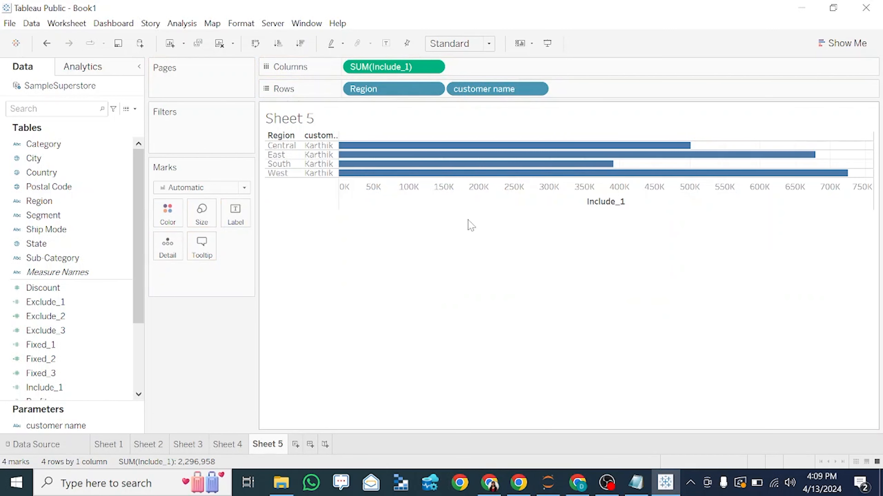
{"action": "mouse_move", "coordinate": [556, 148]}
{"action": "mouse_move", "coordinate": [630, 156]}
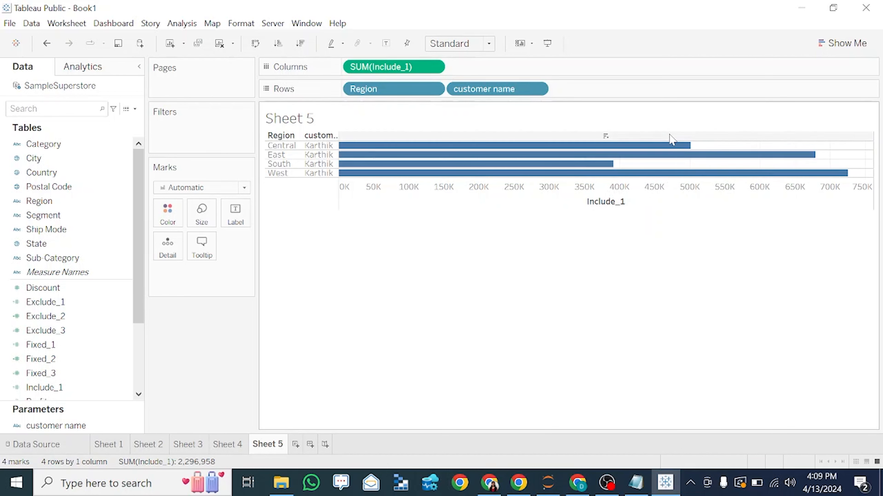
{"action": "mouse_move", "coordinate": [678, 148]}
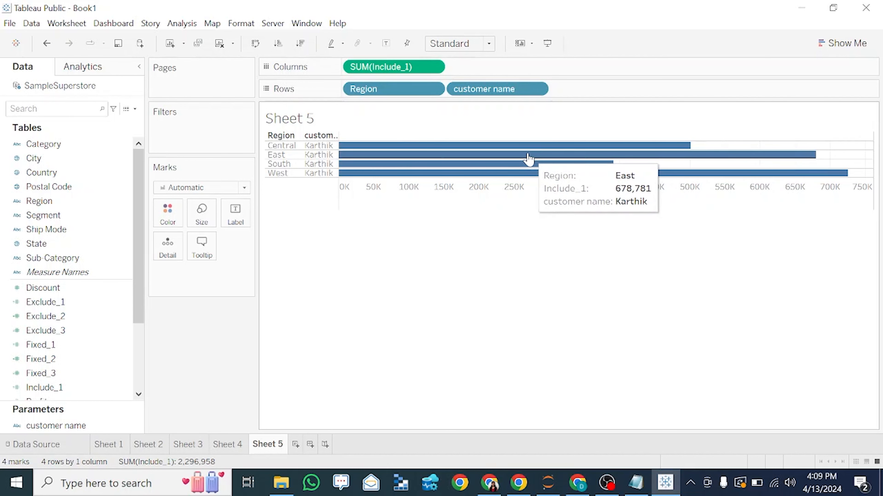
{"action": "mouse_move", "coordinate": [501, 166]}
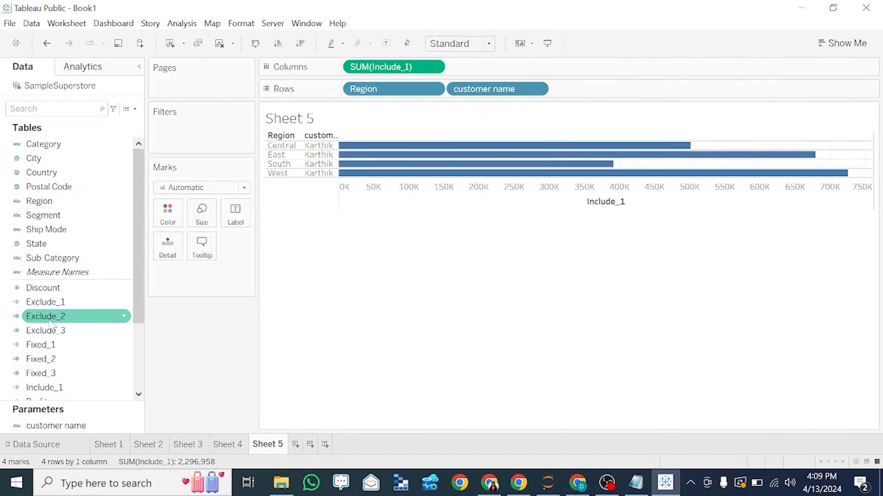
- Reopen the Include_1 calculation, review its customer name reference, and close the editor
{"action": "right_click", "coordinate": [64, 388]}
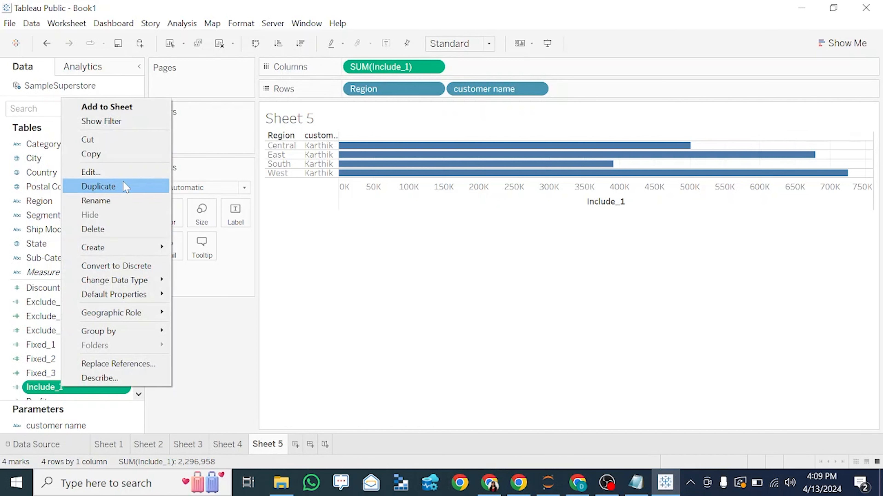
{"action": "left_click", "coordinate": [125, 172]}
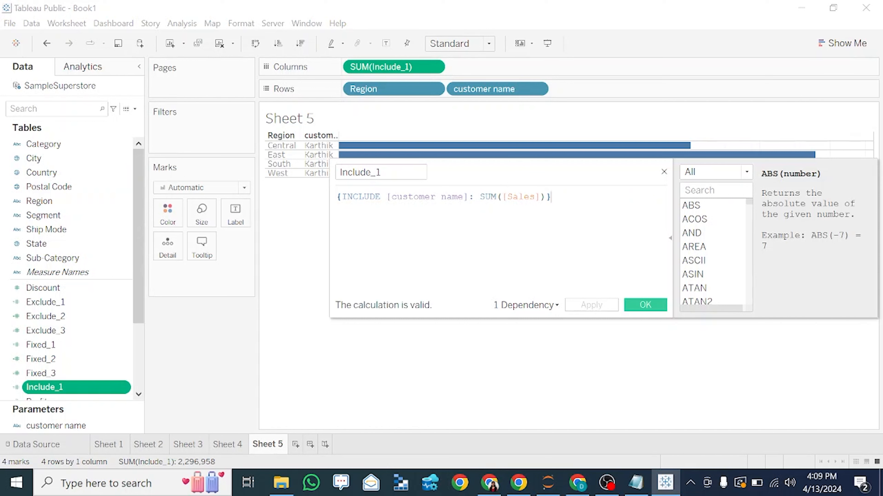
{"action": "left_click", "coordinate": [458, 197]}
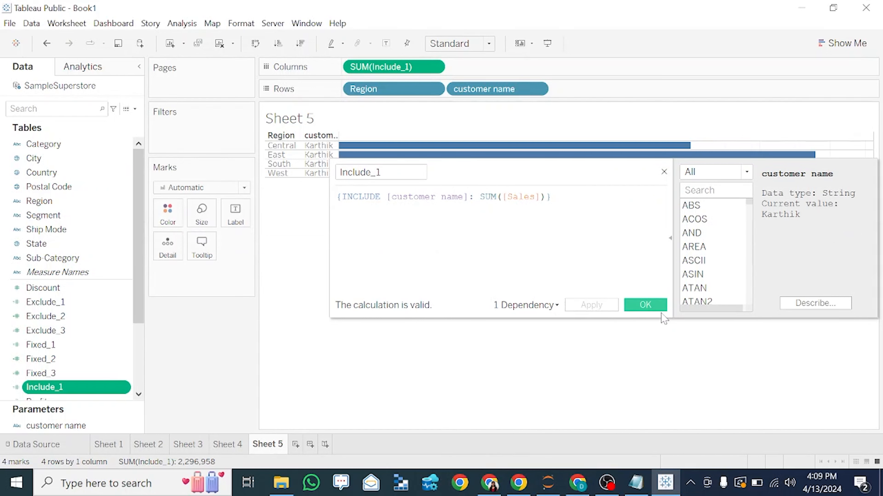
{"action": "left_click", "coordinate": [656, 309]}
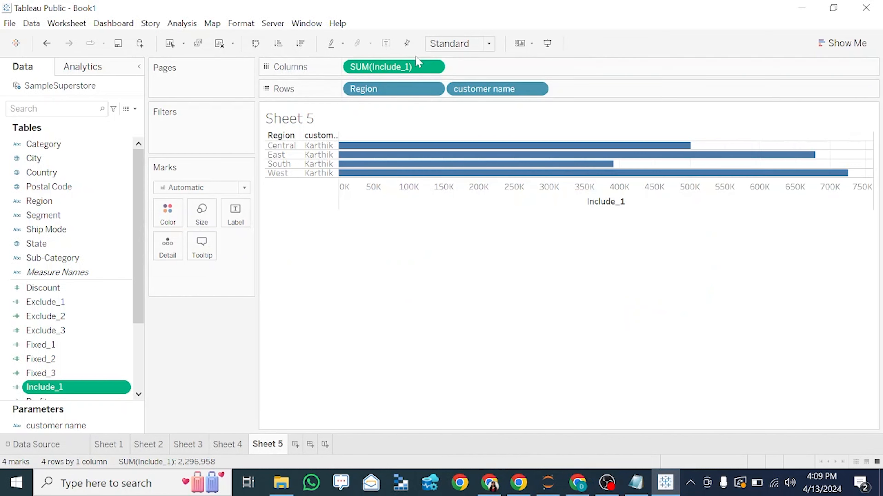
- Set the aggregation of Include_1 on the columns to Average
{"action": "right_click", "coordinate": [420, 69]}
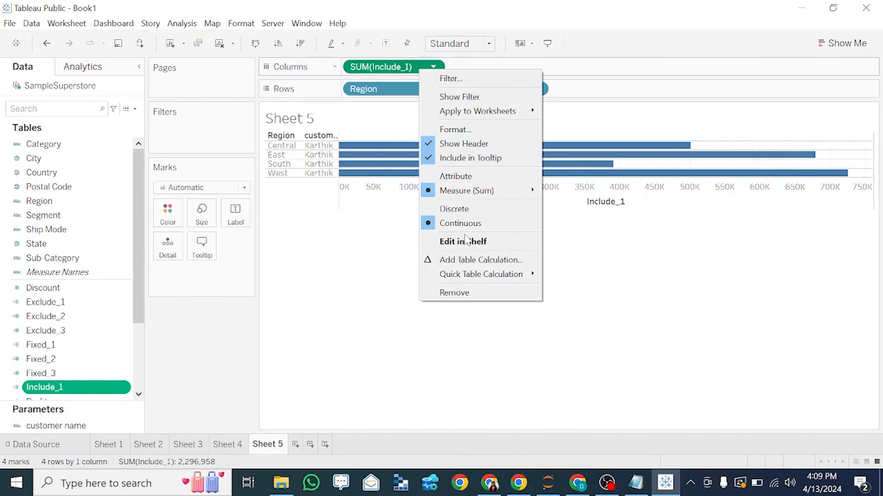
{"action": "mouse_move", "coordinate": [490, 194]}
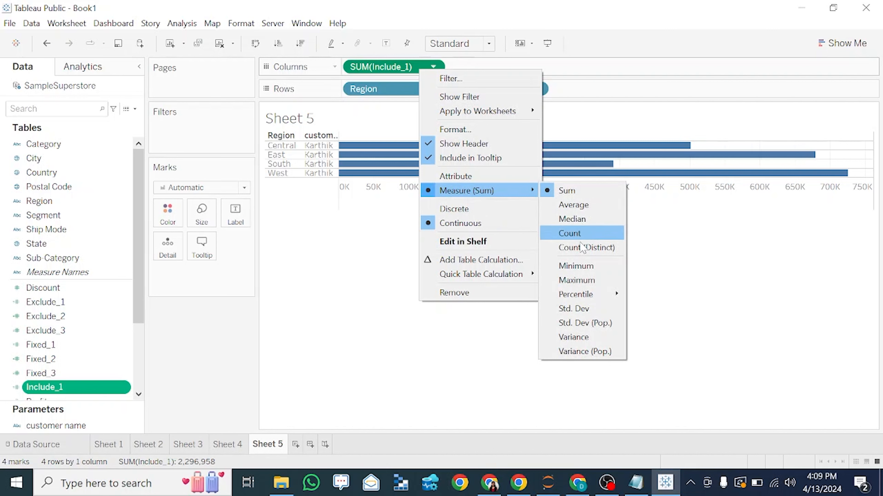
{"action": "left_click", "coordinate": [579, 207]}
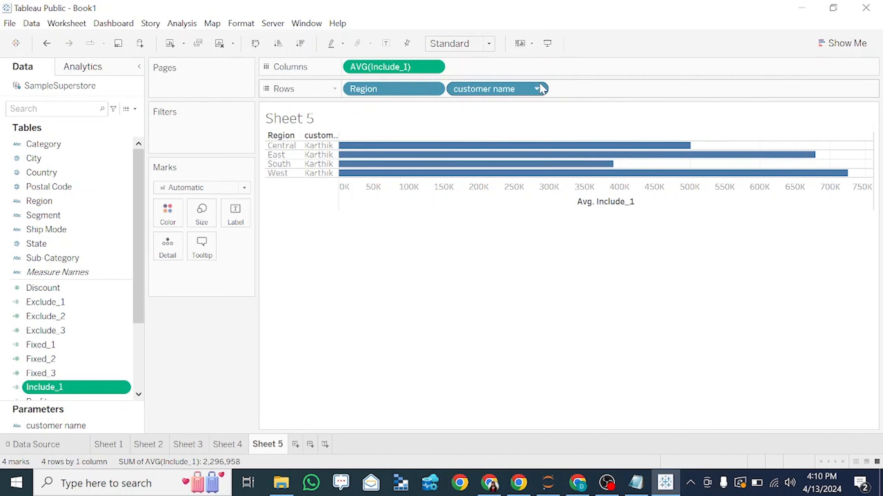
{"action": "right_click", "coordinate": [409, 66]}
{"action": "left_click", "coordinate": [345, 327]}
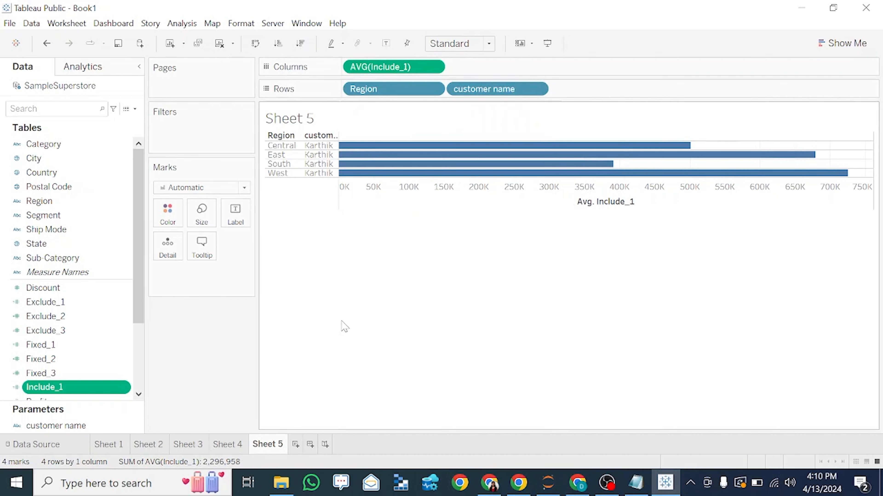
{"action": "right_click", "coordinate": [419, 67]}
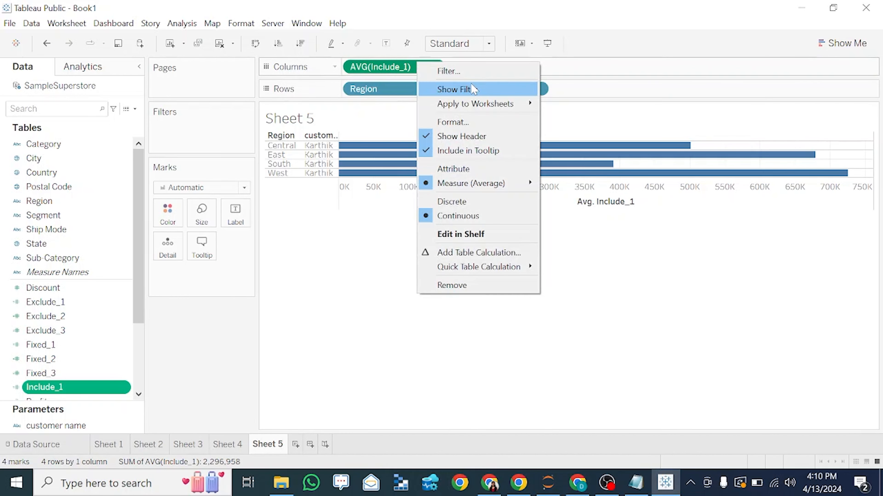
{"action": "left_click", "coordinate": [363, 229]}
- Convert Region on the rows to a measure aggregated by Count
{"action": "right_click", "coordinate": [400, 95]}
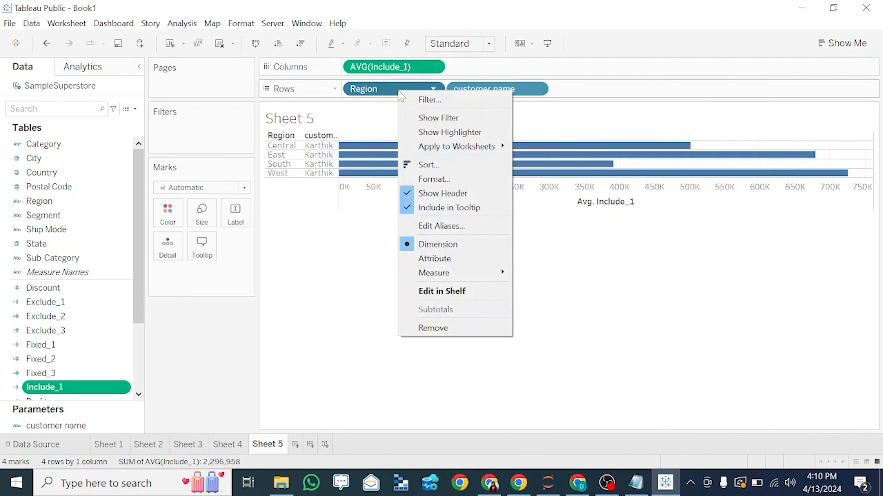
{"action": "mouse_move", "coordinate": [434, 273]}
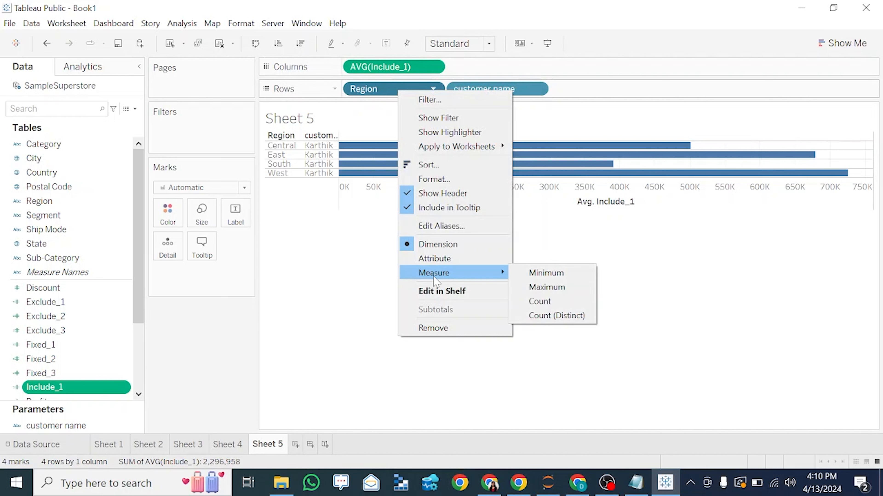
{"action": "left_click", "coordinate": [555, 306]}
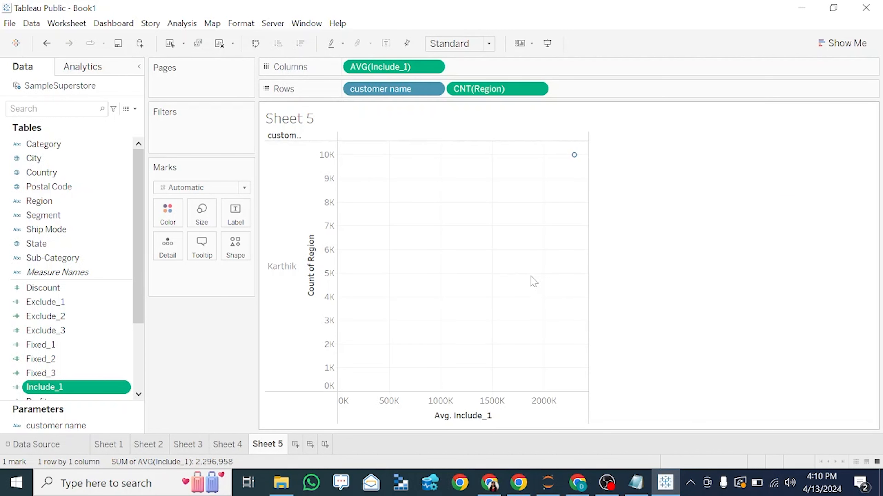
- Remove the customer name parameter from the rows
{"action": "right_click", "coordinate": [379, 90]}
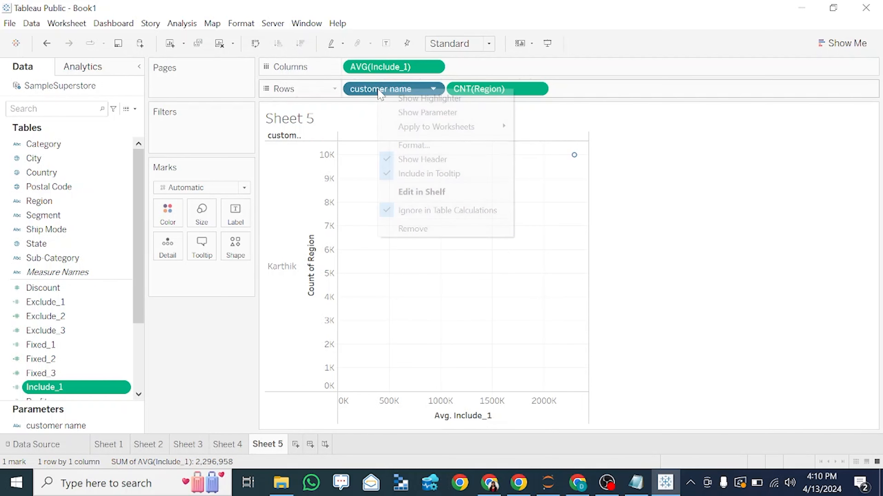
{"action": "left_click", "coordinate": [728, 244]}
{"action": "left_click", "coordinate": [431, 91]}
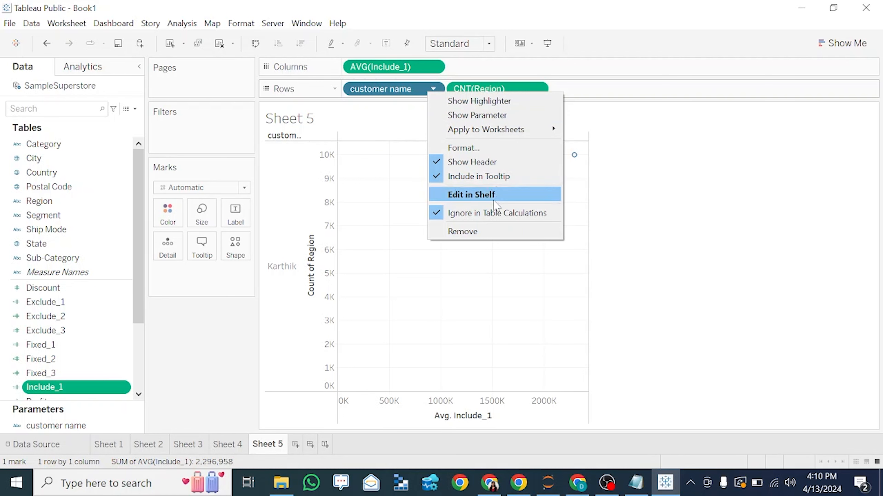
{"action": "left_click", "coordinate": [480, 232]}
- Review the charts on Sheets 1 to 4 to compare the earlier FIXED and EXCLUDE calculations
{"action": "left_click", "coordinate": [240, 445]}
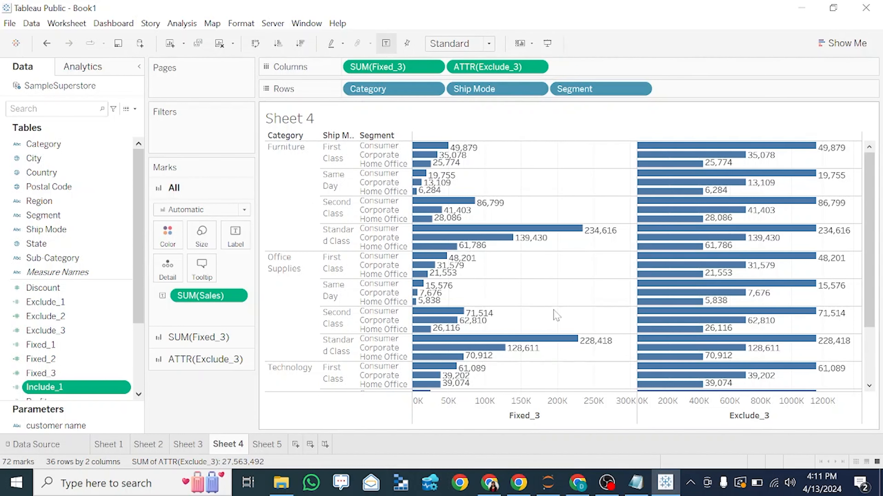
{"action": "mouse_move", "coordinate": [719, 348]}
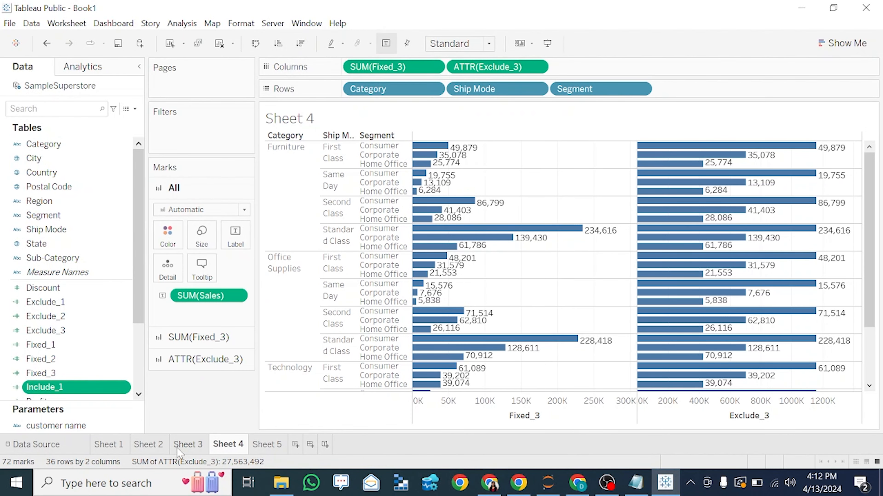
{"action": "left_click", "coordinate": [178, 449]}
{"action": "left_click", "coordinate": [156, 448]}
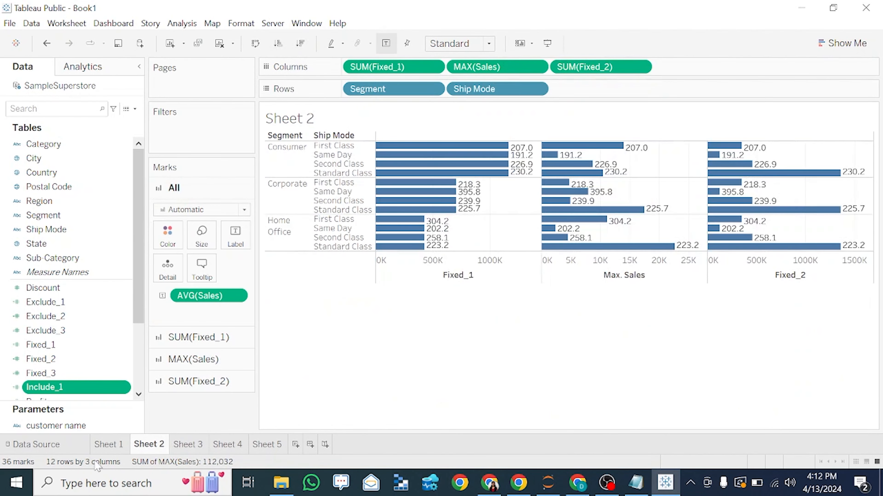
{"action": "left_click", "coordinate": [105, 450]}
{"action": "left_click", "coordinate": [150, 447]}
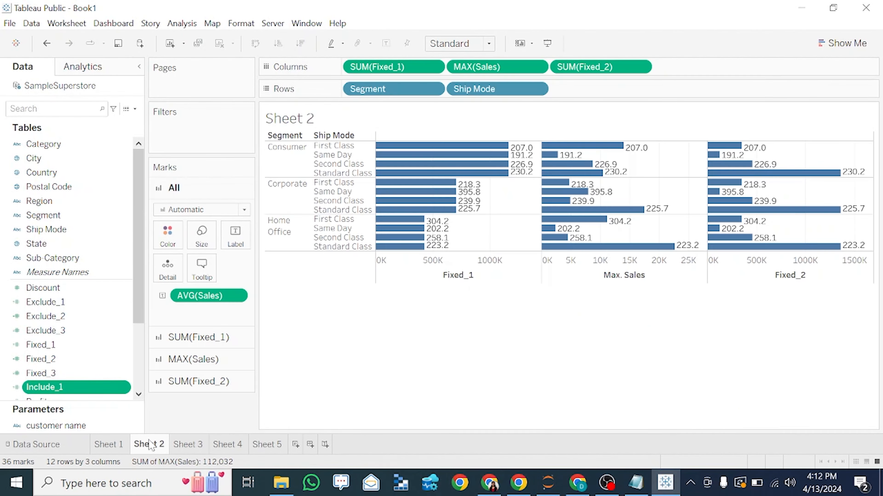
{"action": "left_click", "coordinate": [187, 447]}
{"action": "left_click", "coordinate": [227, 446]}
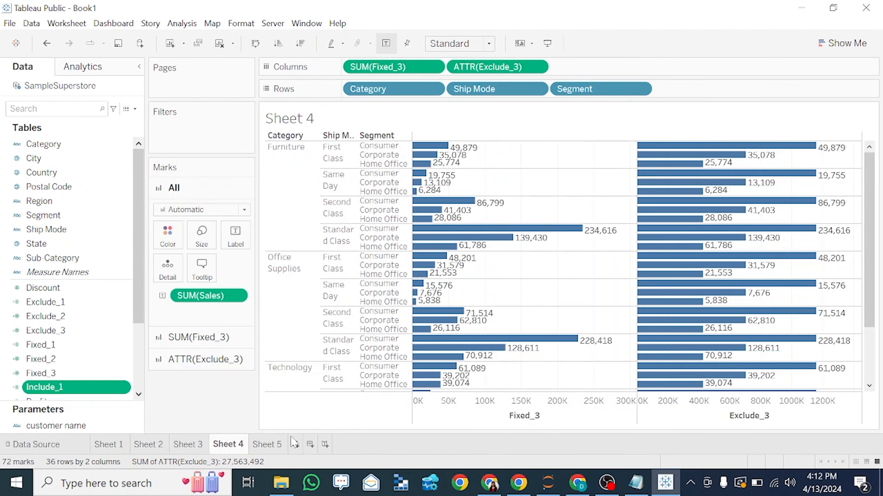
- On a new worksheet, add Category, Sub-Category and Ship Mode to the columns, and swap them onto the rows
{"action": "left_click", "coordinate": [272, 446]}
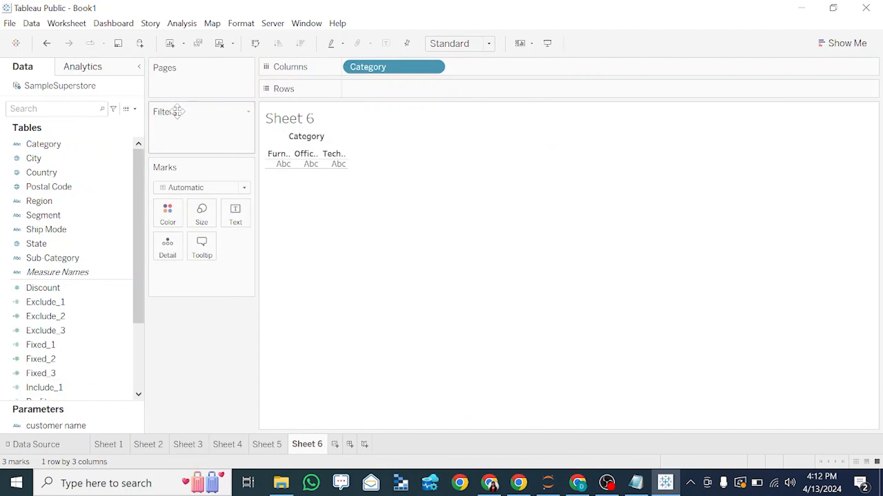
{"action": "left_click_drag", "start_coordinate": [52, 265], "coordinate": [481, 77]}
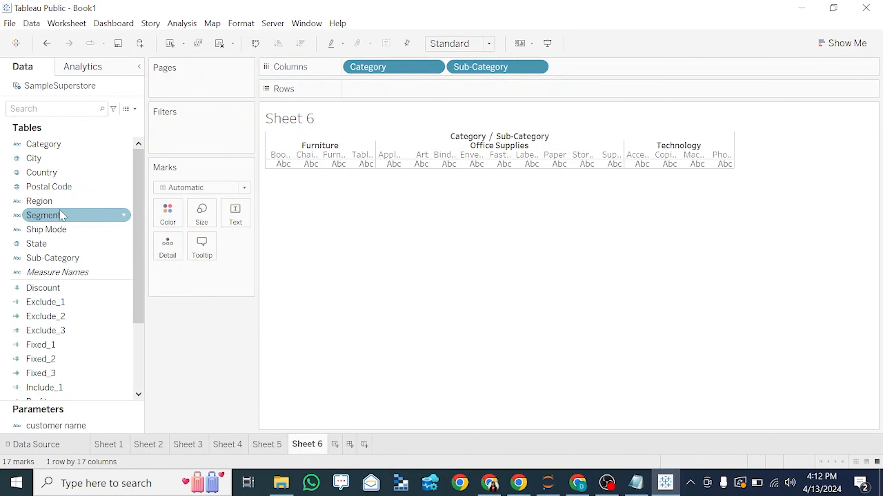
{"action": "left_click_drag", "start_coordinate": [68, 230], "coordinate": [587, 75]}
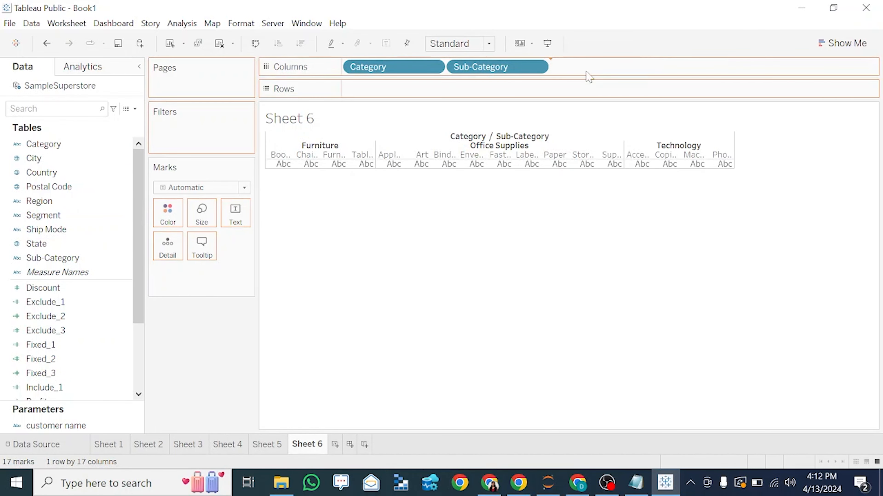
{"action": "left_click", "coordinate": [256, 43]}
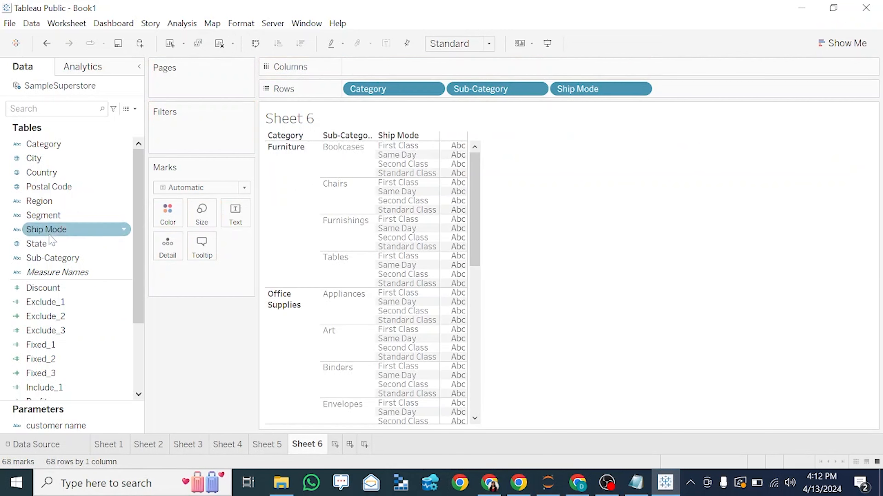
- Add Sales to the columns as a sum and color the bars by Sales
{"action": "scroll", "coordinate": [52, 244], "scroll_direction": "down", "scroll_amount": 3}
{"action": "left_click_drag", "start_coordinate": [36, 330], "coordinate": [403, 70]}
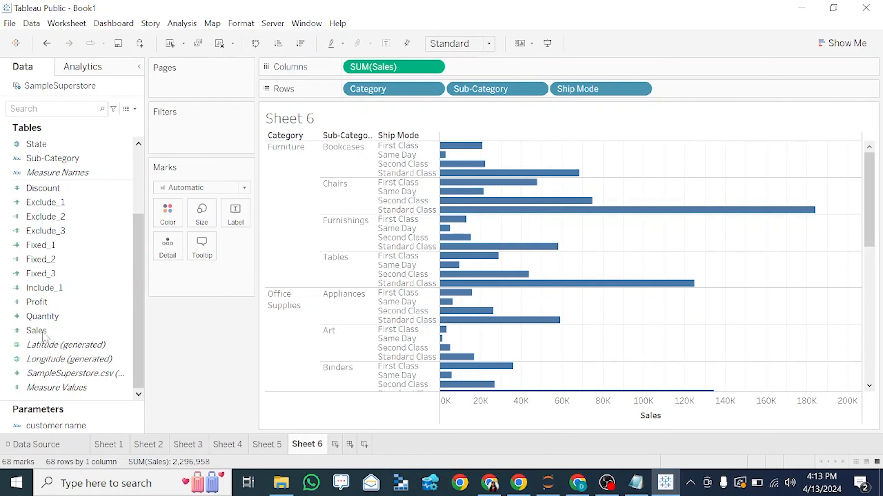
{"action": "mouse_move", "coordinate": [44, 332]}
{"action": "left_mouse_down"}
{"action": "mouse_move", "coordinate": [80, 328]}
{"action": "mouse_move", "coordinate": [158, 203]}
{"action": "mouse_move", "coordinate": [165, 210]}
{"action": "left_mouse_up"}
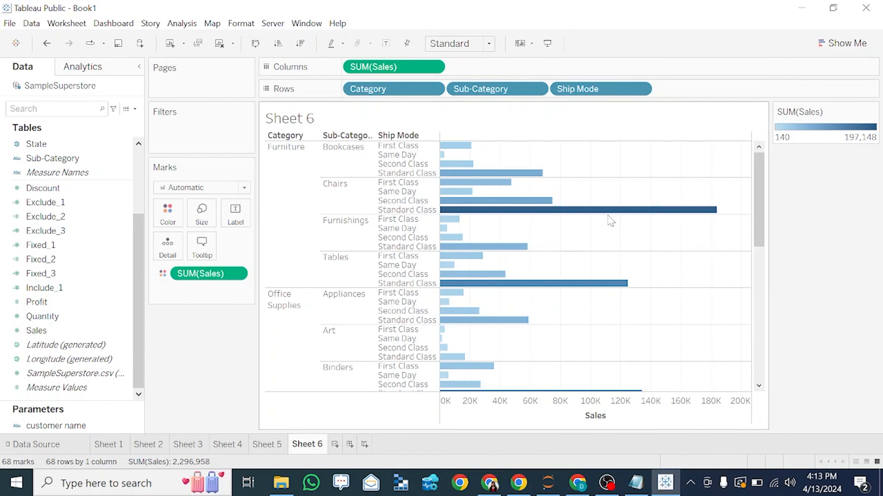
- Examine the sales of the longest, darkest bars across the categories, sub-categories and ship modes
{"action": "scroll", "coordinate": [611, 221], "scroll_direction": "down", "scroll_amount": 1}
{"action": "mouse_move", "coordinate": [602, 259]}
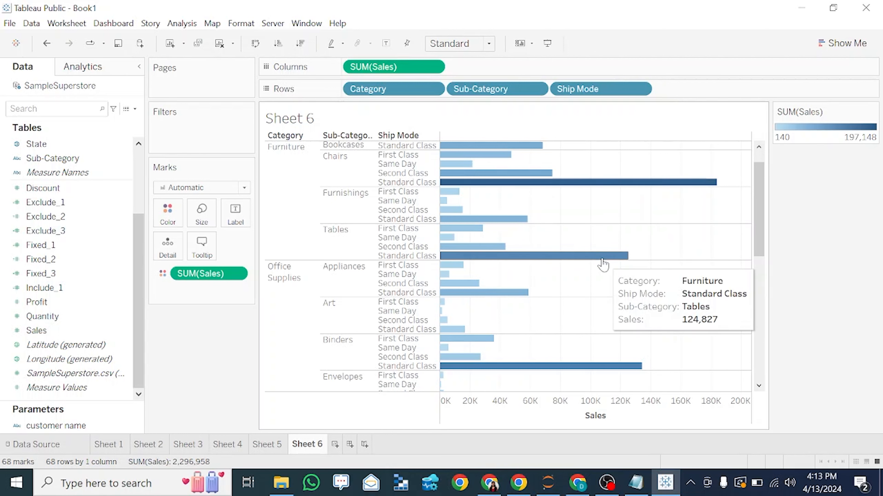
{"action": "mouse_move", "coordinate": [614, 368]}
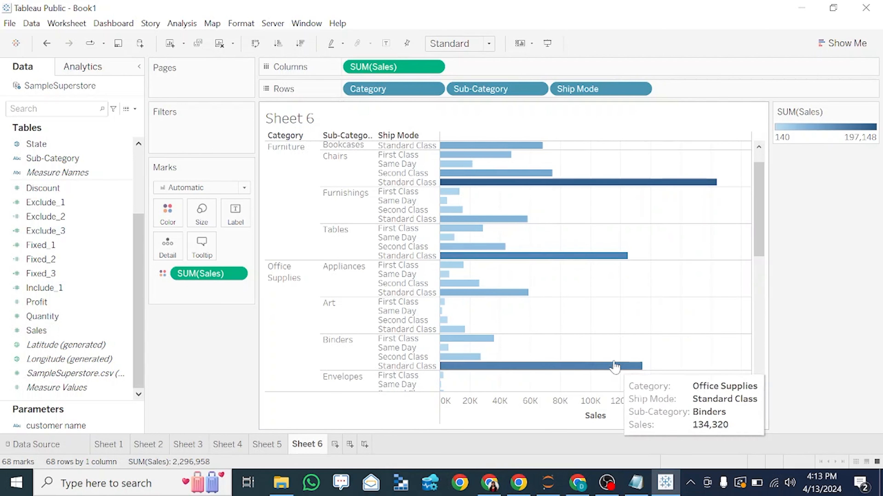
{"action": "scroll", "coordinate": [613, 369], "scroll_direction": "down", "scroll_amount": 6}
{"action": "scroll", "coordinate": [621, 348], "scroll_direction": "down", "scroll_amount": 3}
{"action": "mouse_move", "coordinate": [628, 306]}
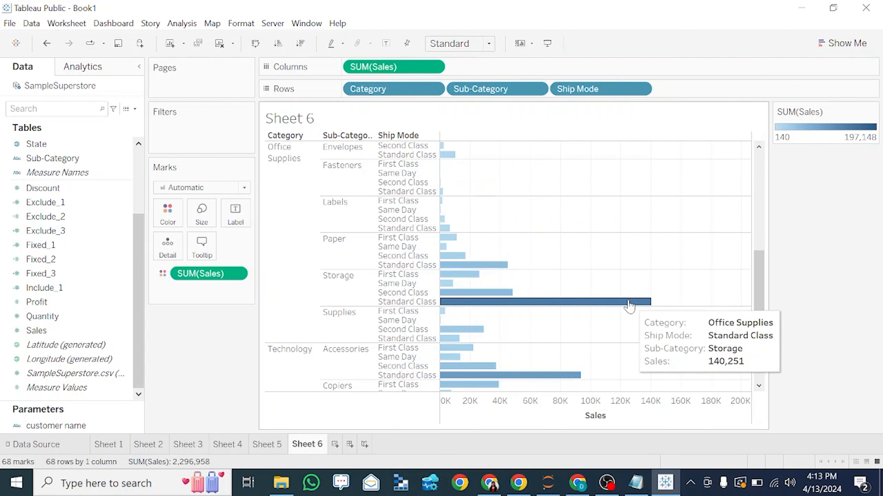
{"action": "scroll", "coordinate": [630, 306], "scroll_direction": "down", "scroll_amount": 4}
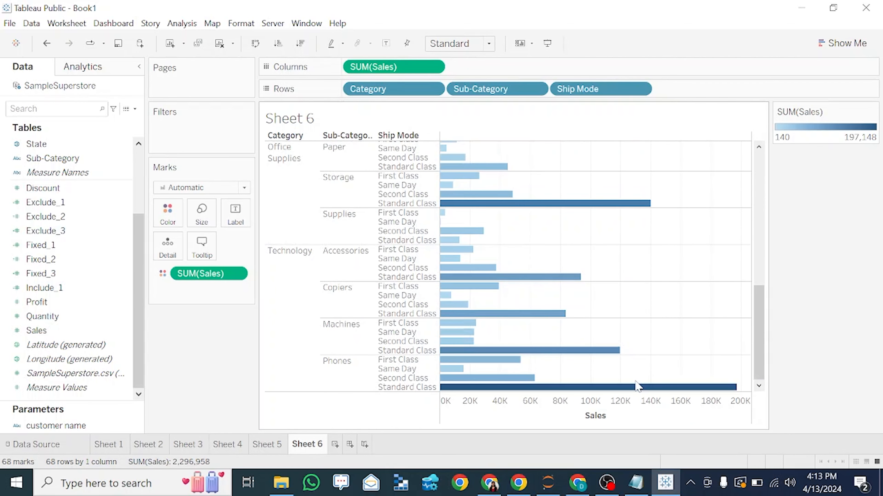
{"action": "mouse_move", "coordinate": [637, 391]}
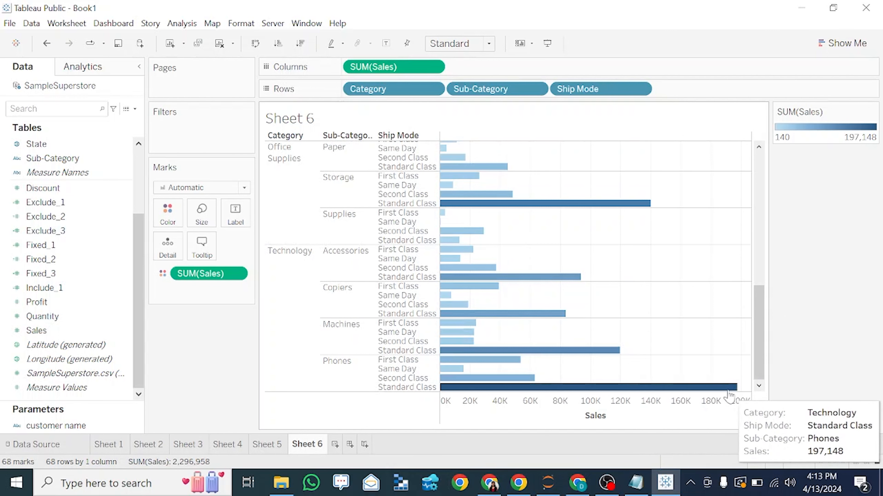
{"action": "scroll", "coordinate": [627, 265], "scroll_direction": "up", "scroll_amount": 5}
{"action": "scroll", "coordinate": [627, 265], "scroll_direction": "up", "scroll_amount": 3}
{"action": "scroll", "coordinate": [627, 265], "scroll_direction": "down", "scroll_amount": 9}
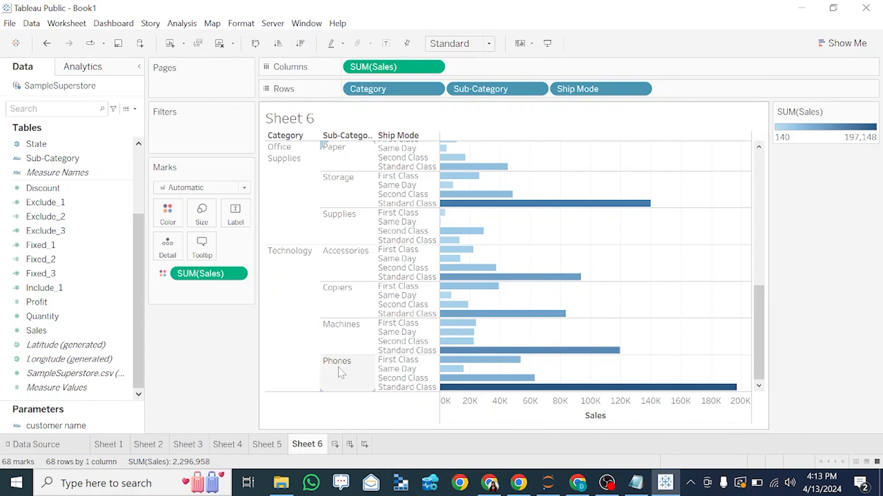
{"action": "scroll", "coordinate": [646, 349], "scroll_direction": "up", "scroll_amount": 5}
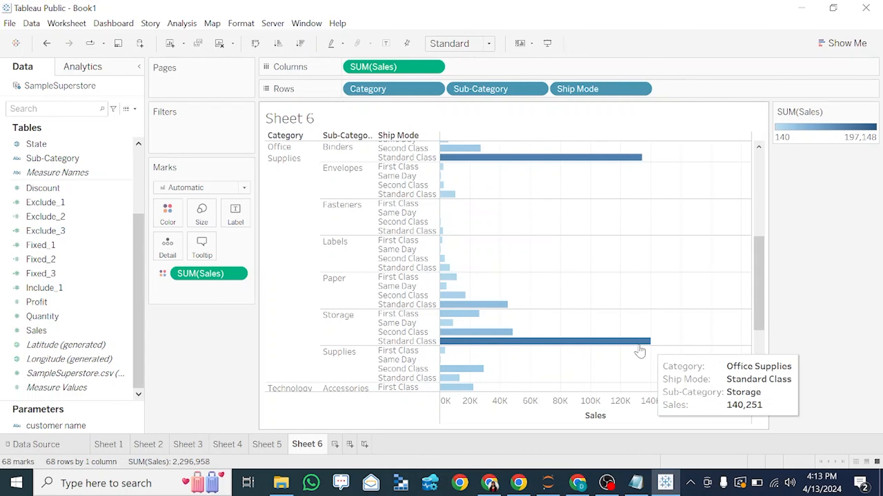
{"action": "mouse_move", "coordinate": [613, 347]}
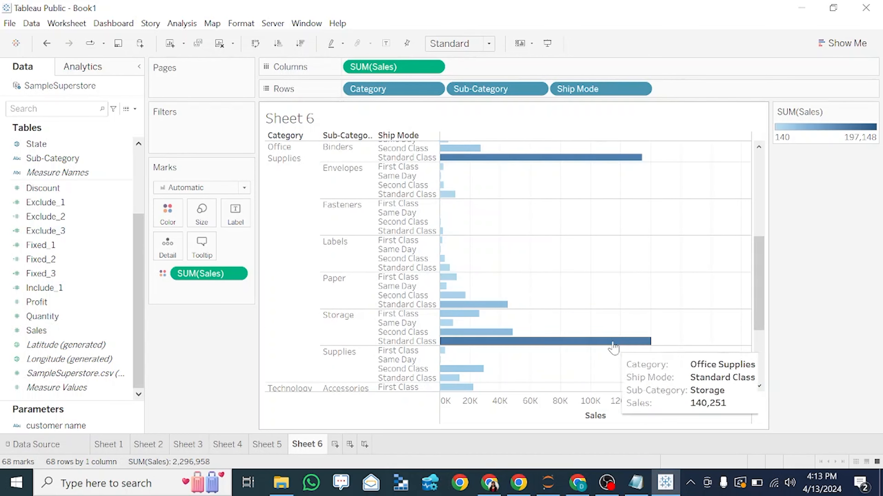
{"action": "scroll", "coordinate": [621, 339], "scroll_direction": "up", "scroll_amount": 3}
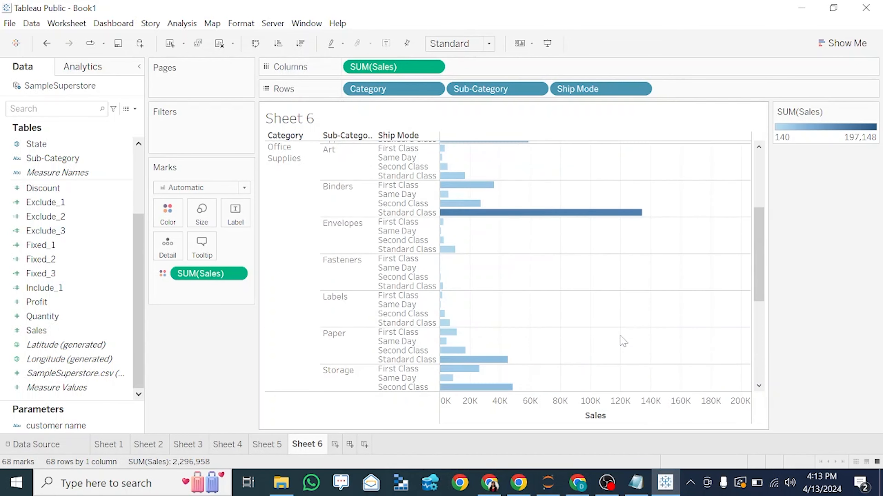
{"action": "mouse_move", "coordinate": [564, 248]}
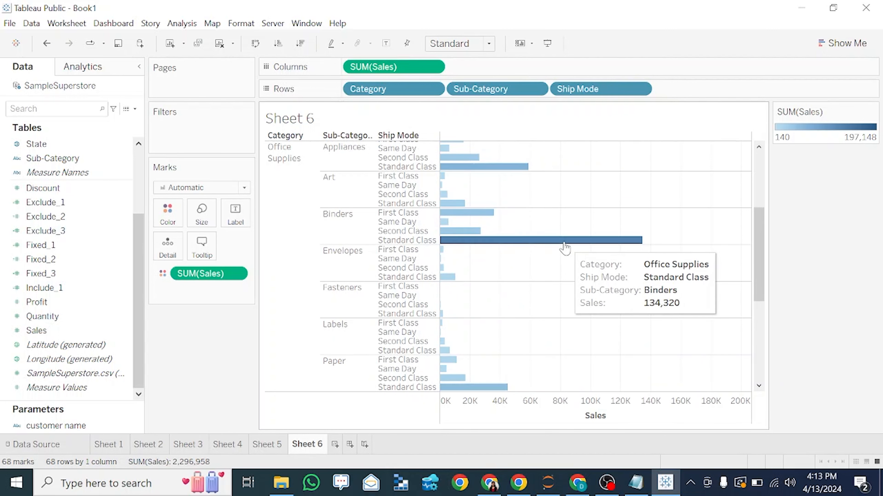
{"action": "scroll", "coordinate": [564, 248], "scroll_direction": "up", "scroll_amount": 5}
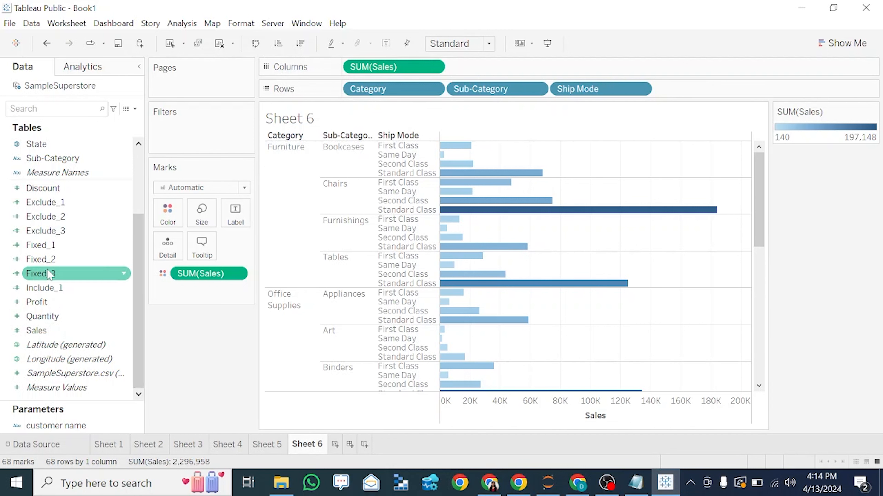
- Add Fixed_3, Exclude_3 and Include_1 after Sales on the columns and inspect the values for Chairs
{"action": "left_click_drag", "start_coordinate": [49, 274], "coordinate": [485, 73]}
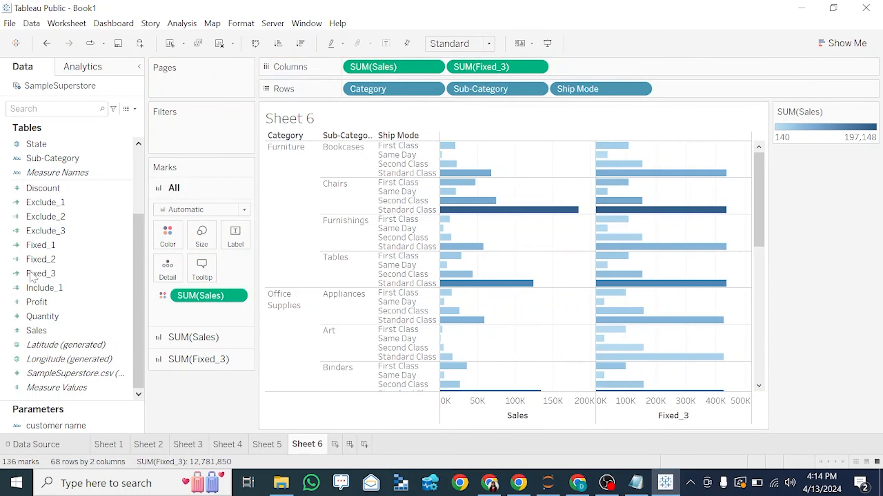
{"action": "left_click_drag", "start_coordinate": [54, 232], "coordinate": [592, 67]}
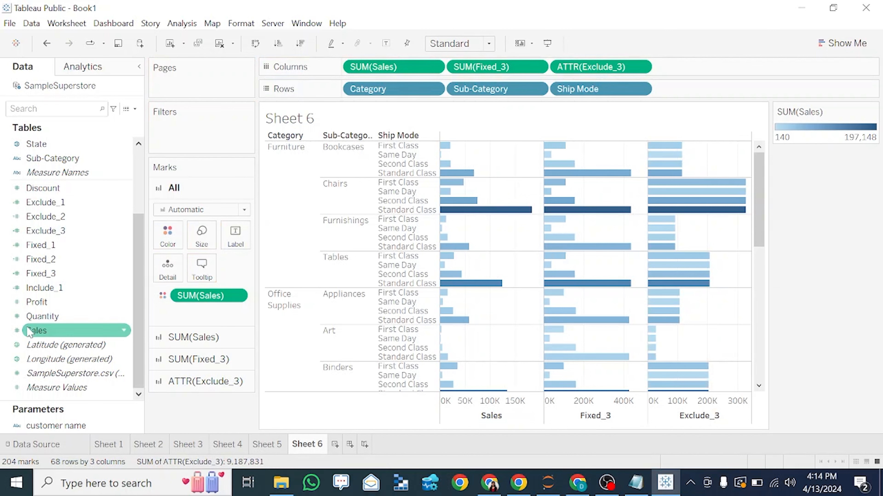
{"action": "left_click_drag", "start_coordinate": [34, 287], "coordinate": [707, 74]}
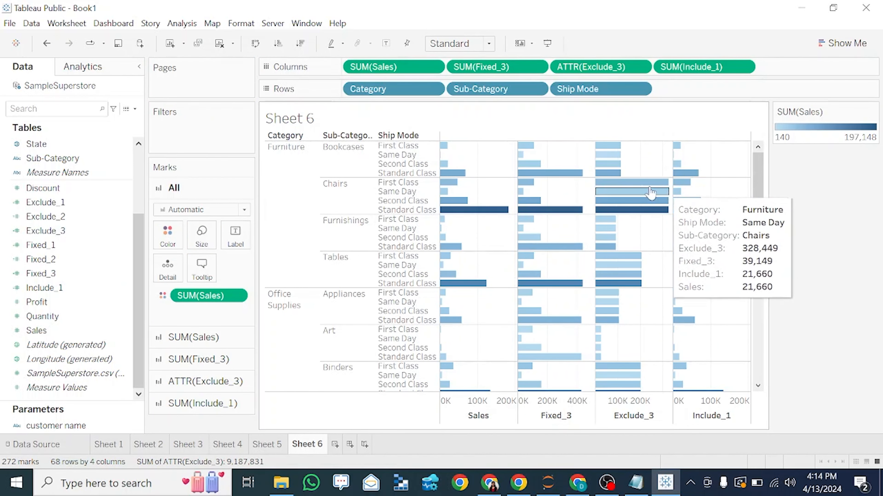
{"action": "mouse_move", "coordinate": [644, 192]}
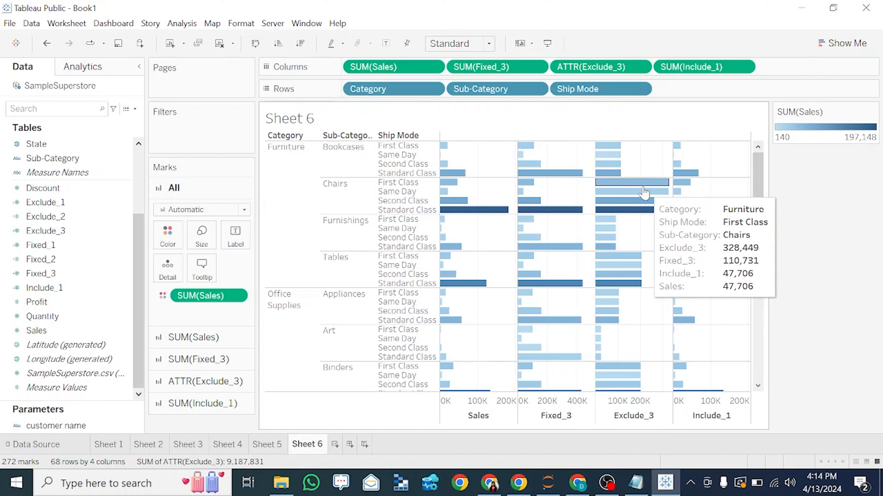